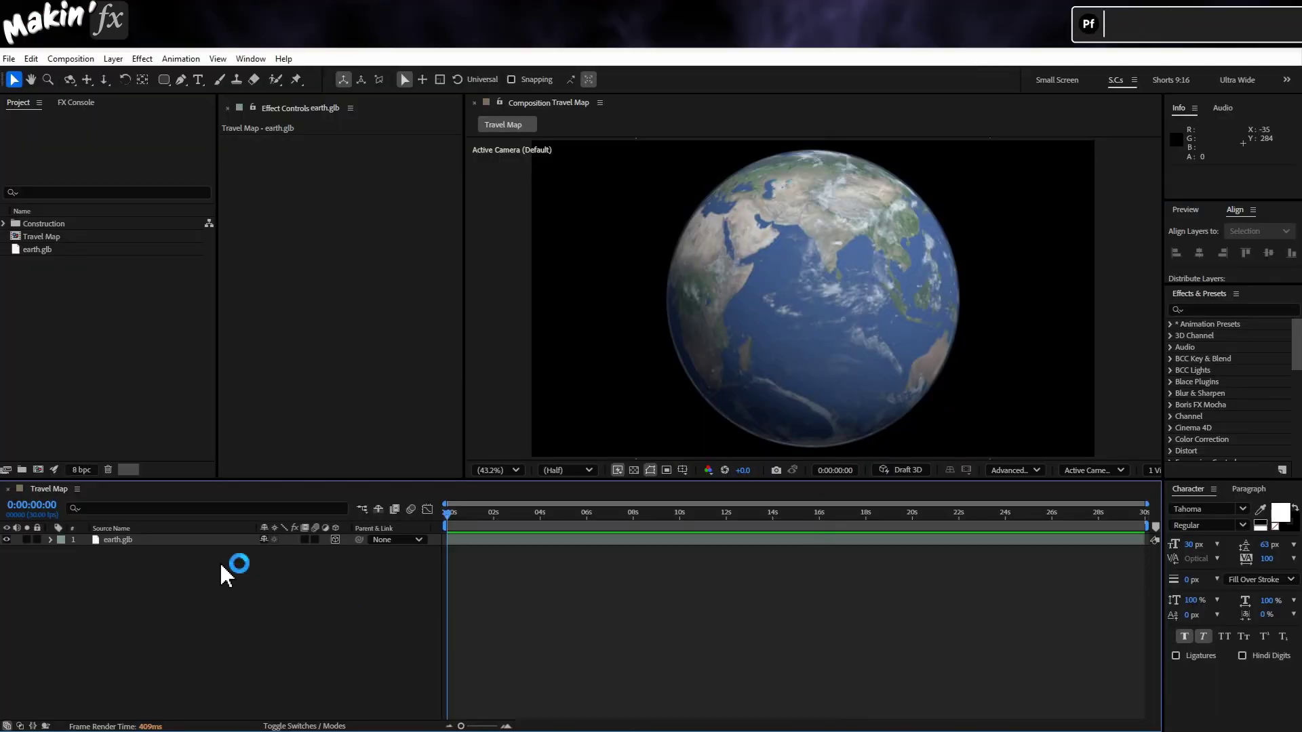
Step: Add a new null object layer and make it 3D
{"action": "left_click", "coordinate": [215, 540]}
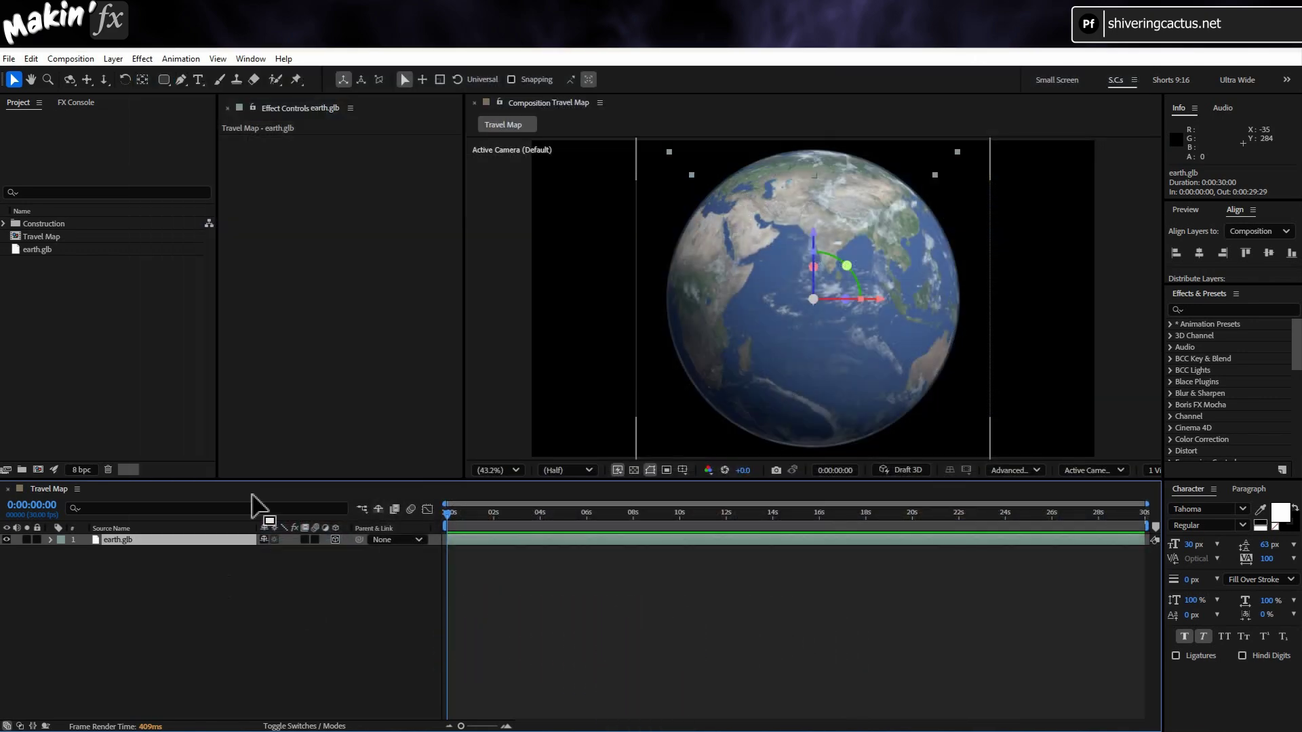
{"action": "left_click", "coordinate": [113, 59]}
{"action": "mouse_move", "coordinate": [129, 75]}
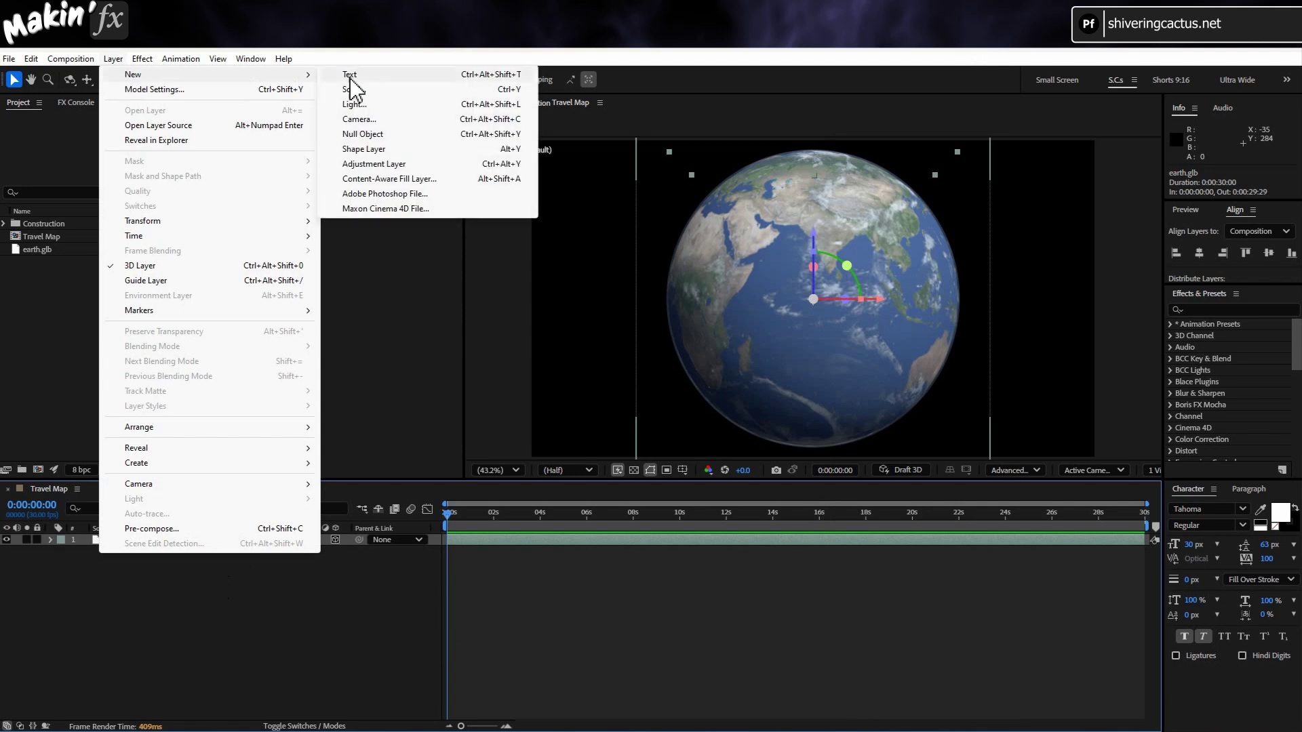
{"action": "left_click", "coordinate": [418, 134]}
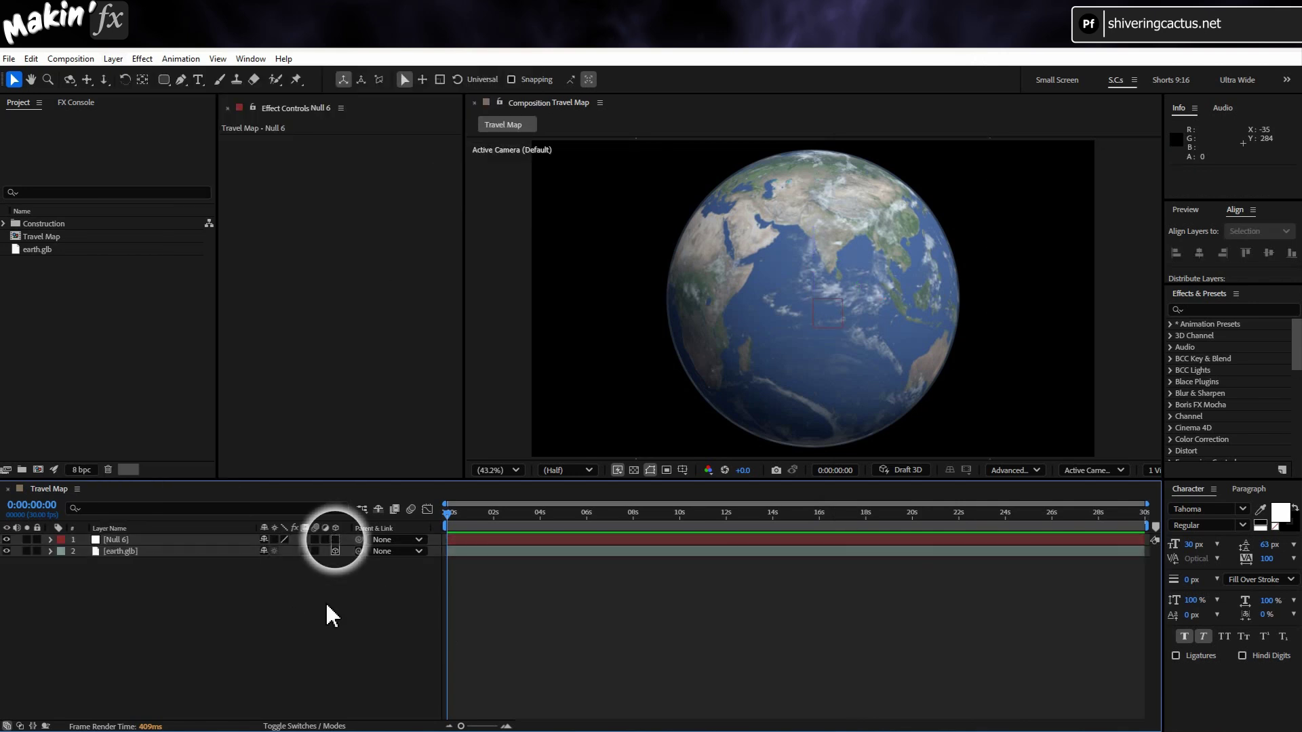
{"action": "left_click", "coordinate": [335, 539]}
Step: Rename the null to Control and parent earth.glb to it
{"action": "left_click", "coordinate": [175, 541]}
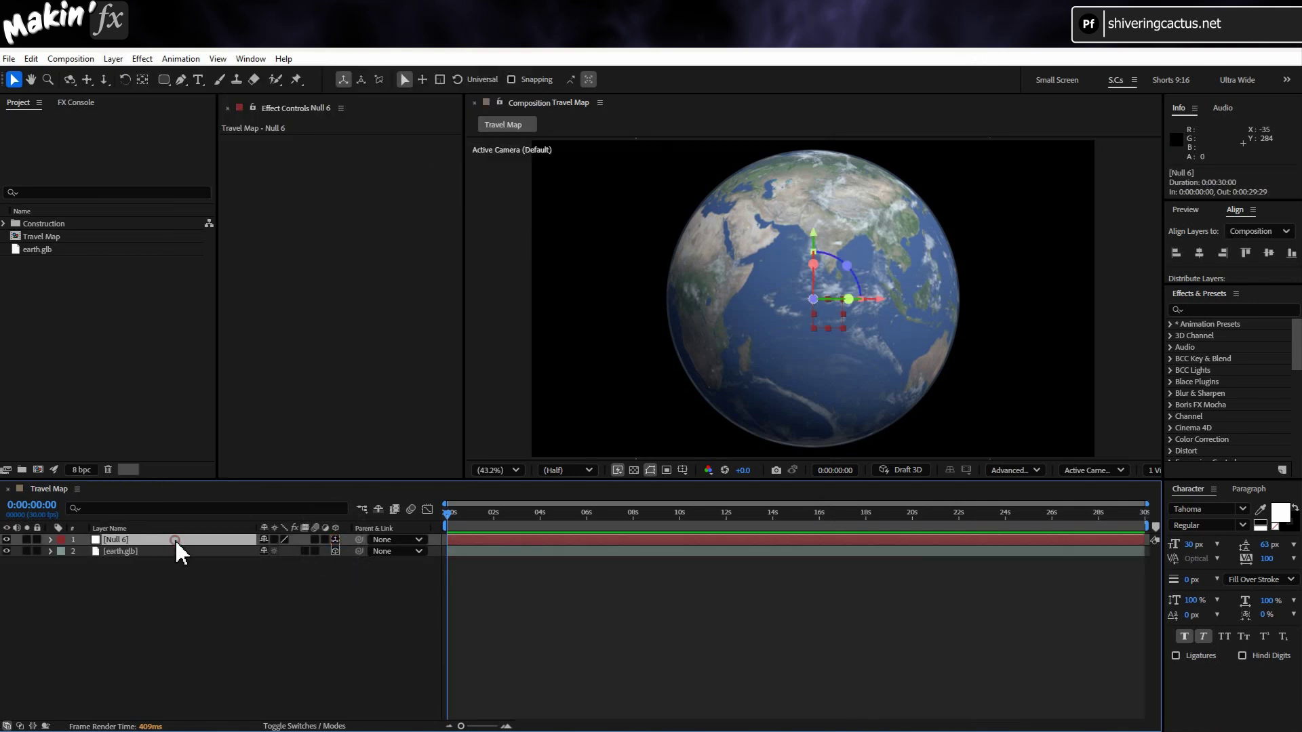
{"action": "key", "text": "Return"}
{"action": "type", "text": "Control"}
{"action": "key", "text": "Return"}
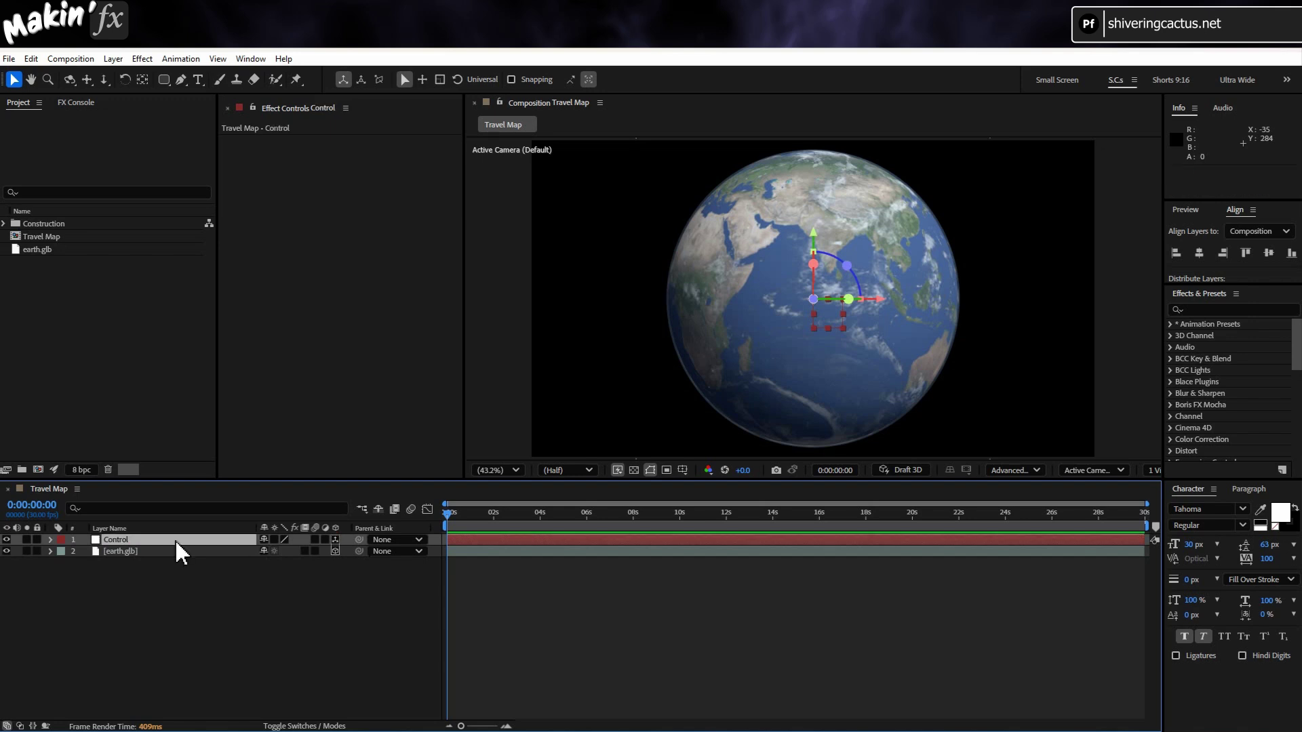
{"action": "left_click_drag", "start_coordinate": [358, 551], "coordinate": [128, 540]}
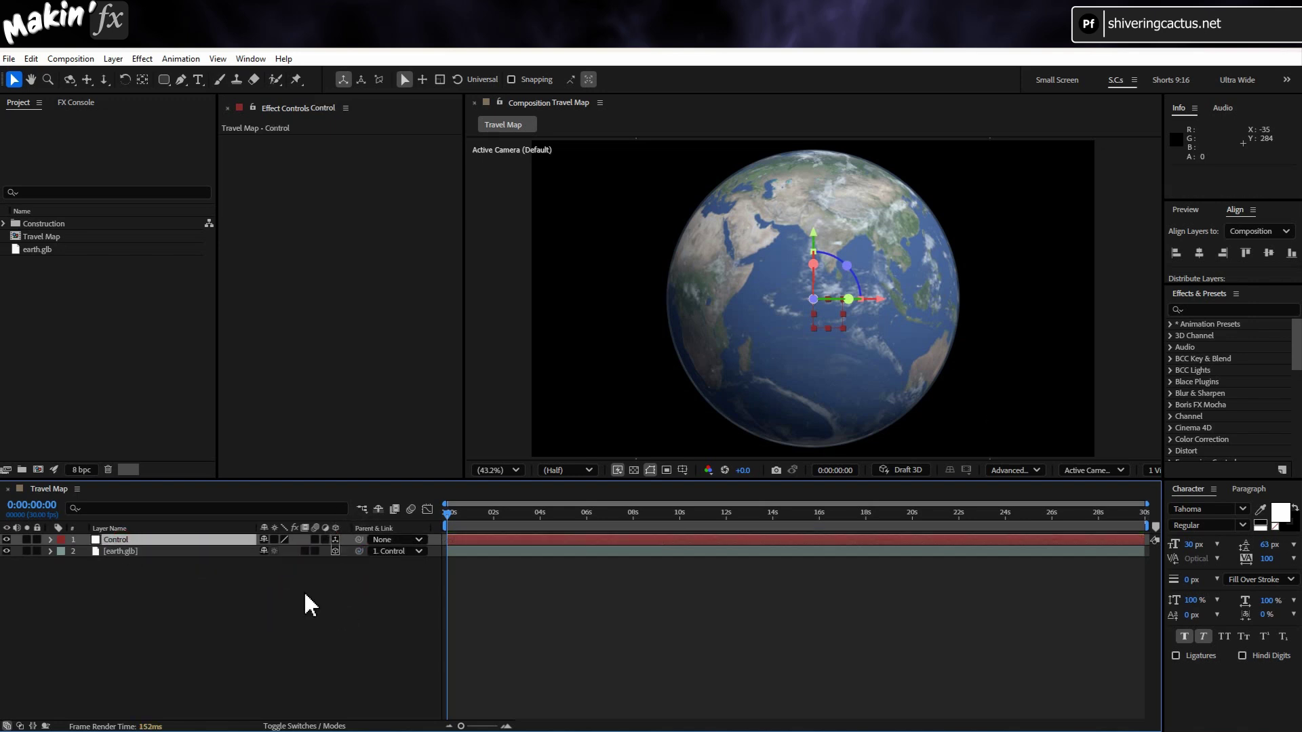
Step: Add a Slider Control named Radius to the Control null and set it to 490
{"action": "left_click", "coordinate": [149, 59]}
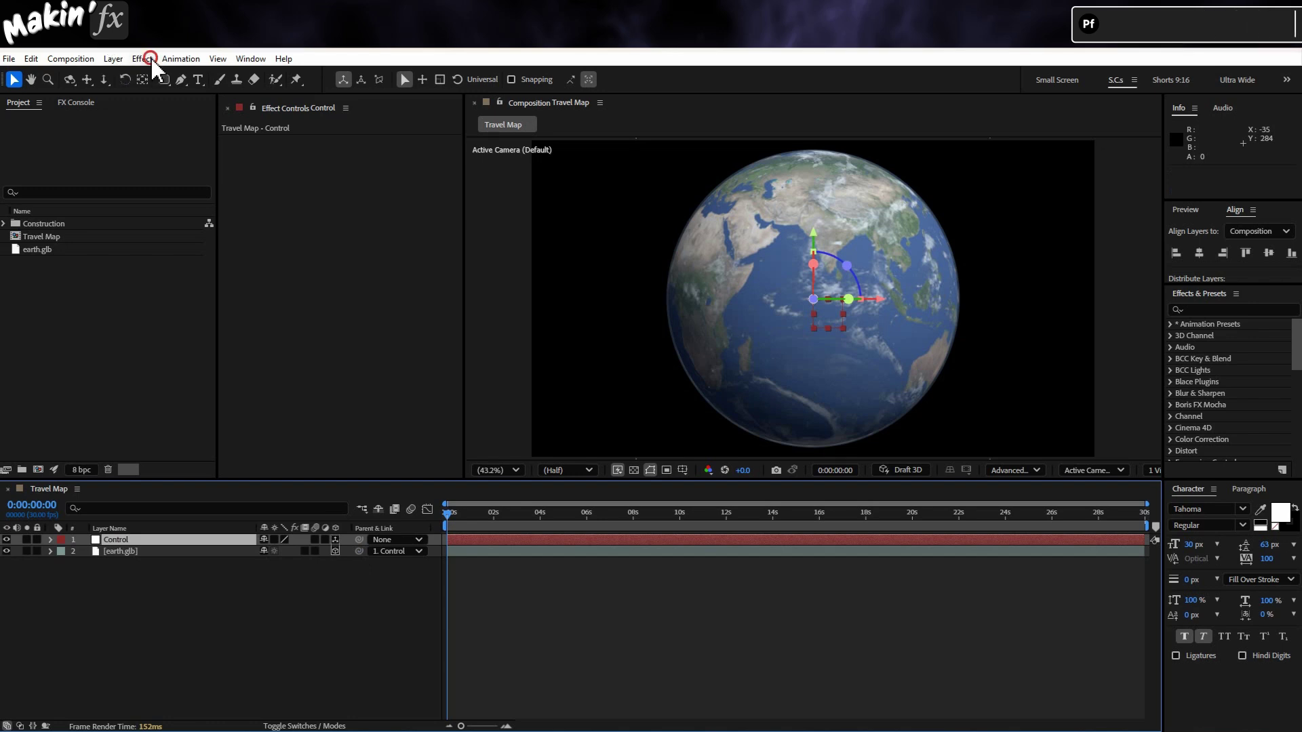
{"action": "mouse_move", "coordinate": [212, 310]}
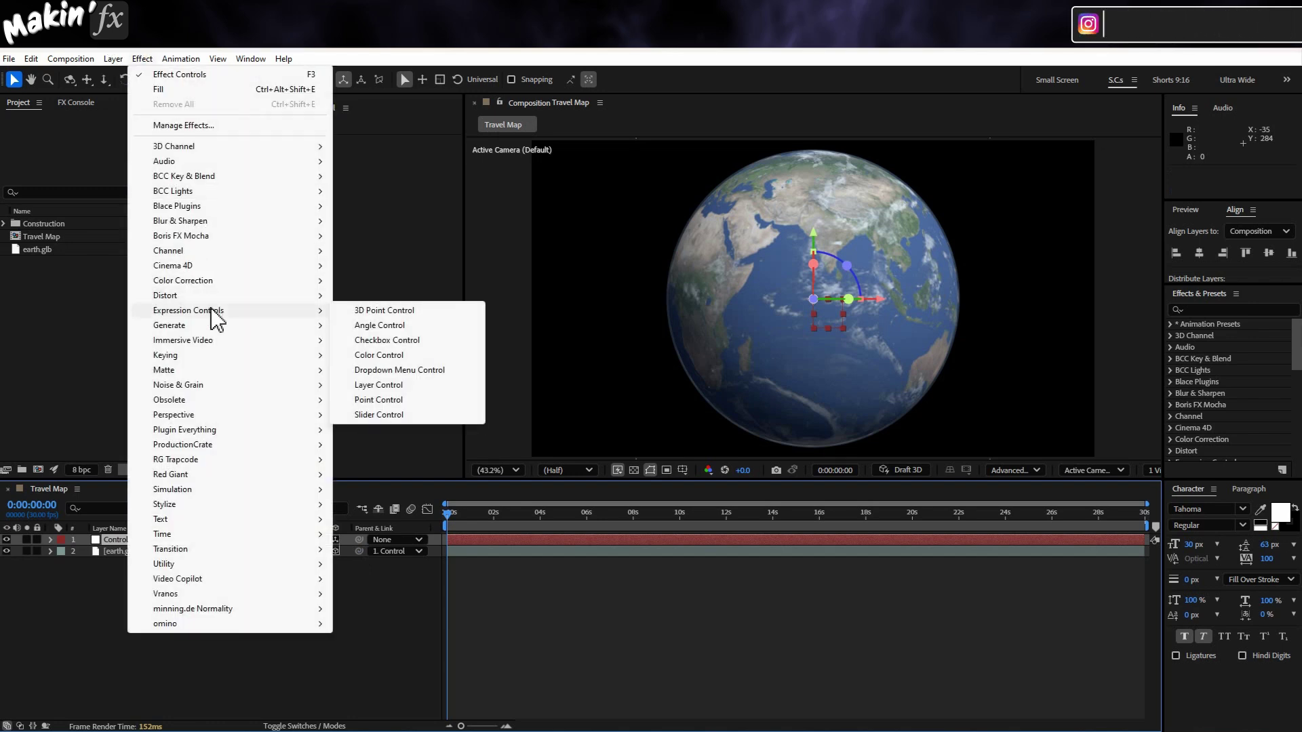
{"action": "left_click", "coordinate": [415, 412]}
{"action": "key", "text": "Return"}
{"action": "type", "text": "Radius"}
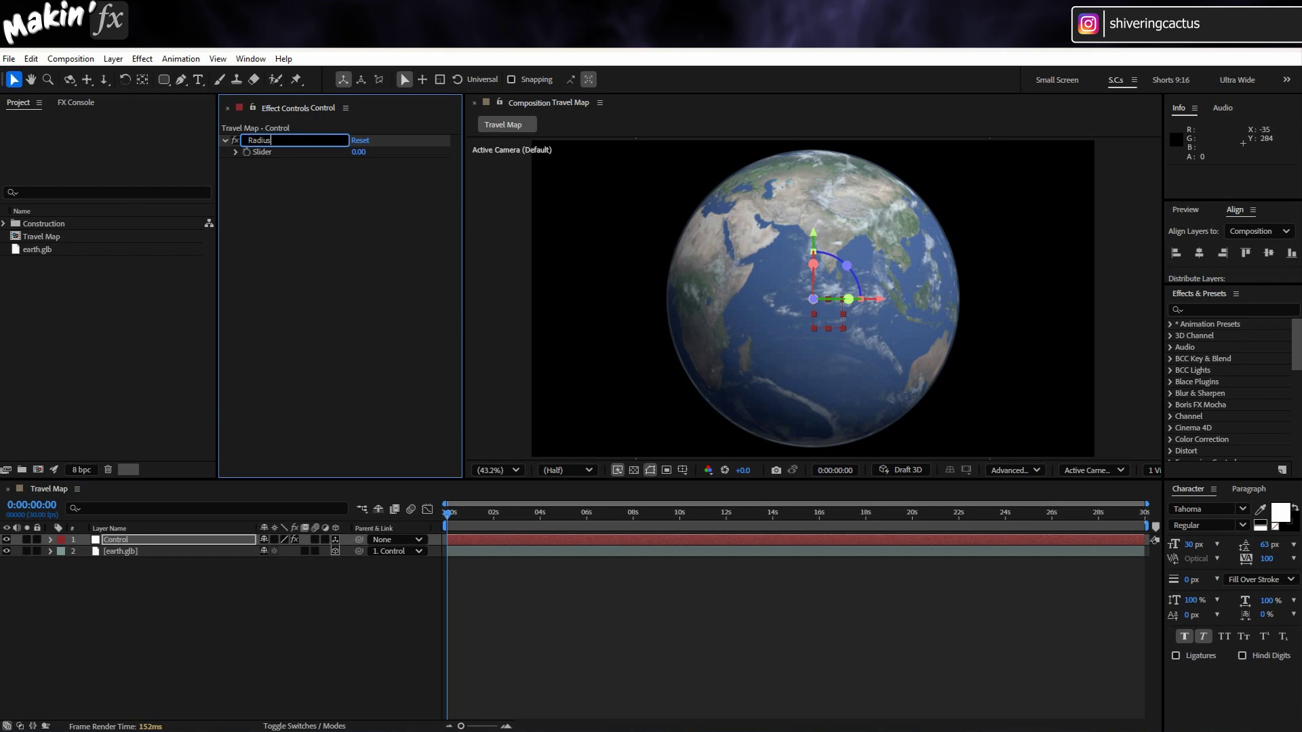
{"action": "key", "text": "Return"}
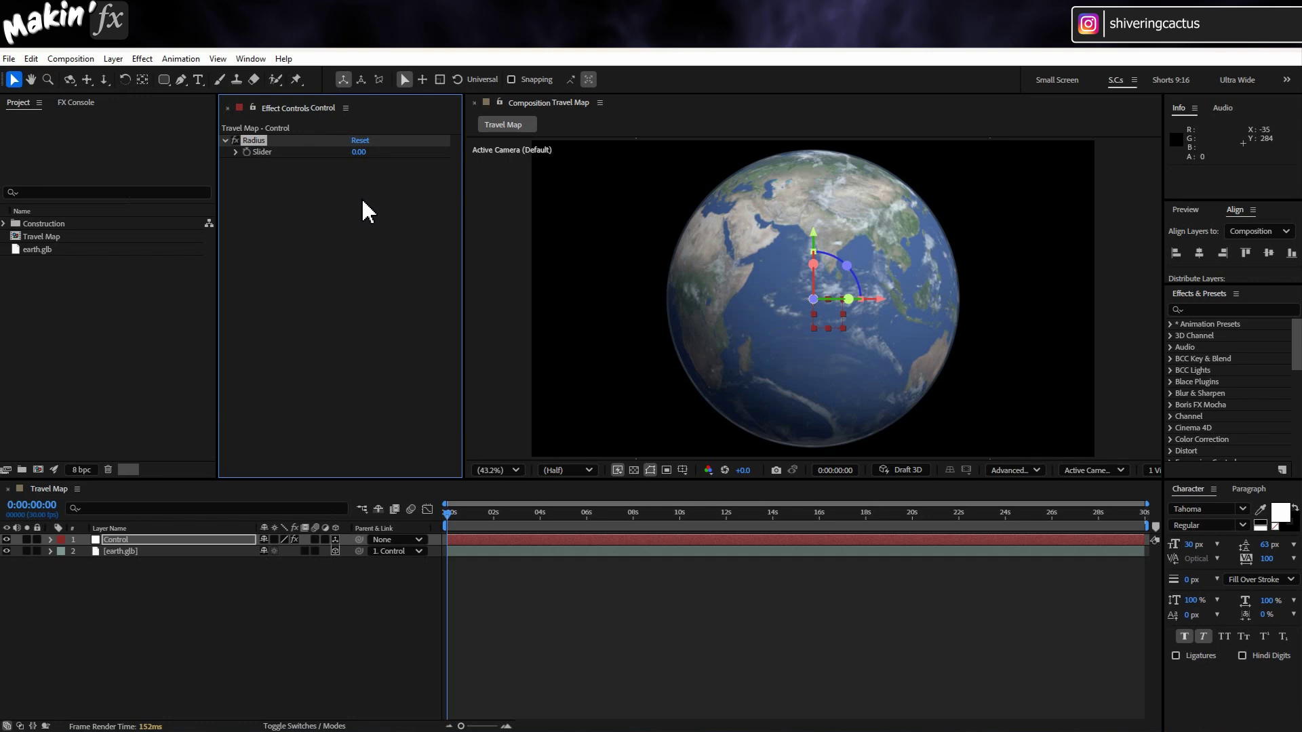
{"action": "left_click", "coordinate": [359, 152]}
{"action": "left_click", "coordinate": [378, 179]}
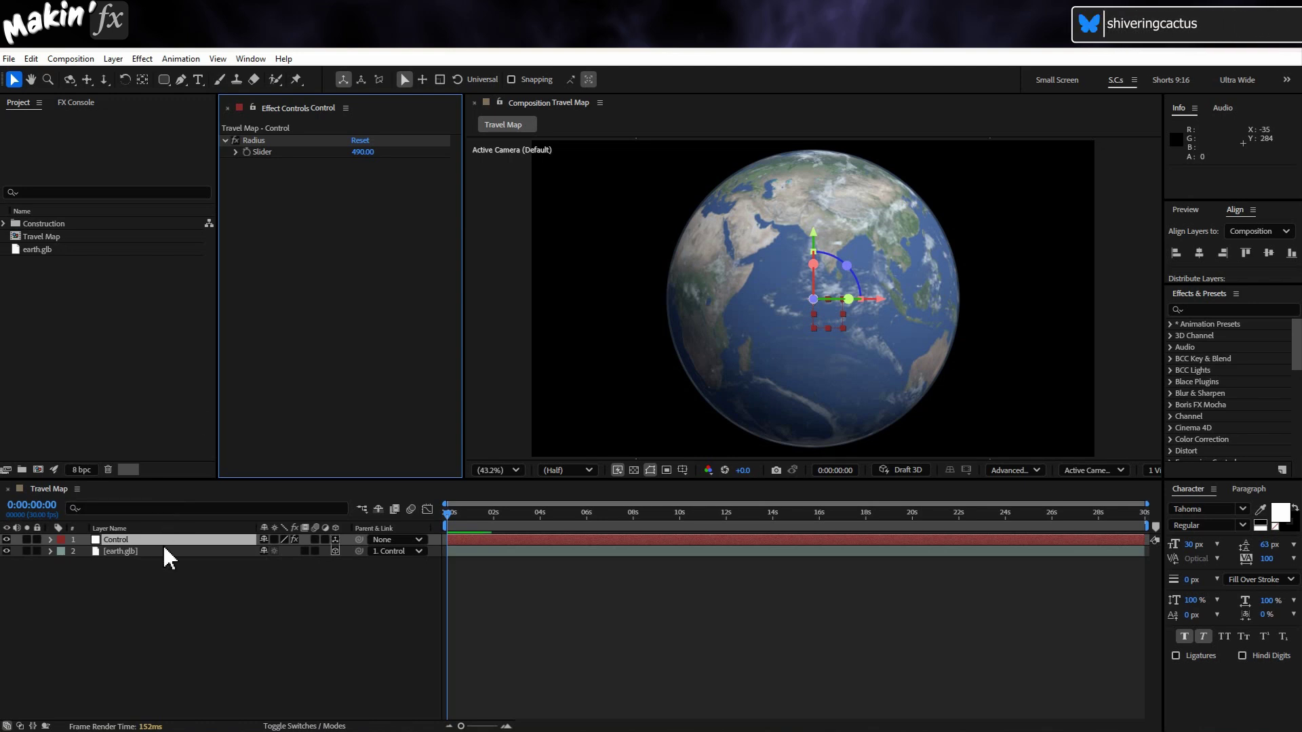
Step: Duplicate Control without its Radius effect, rename the copy Start, and parent it to Control
{"action": "left_click", "coordinate": [145, 485]}
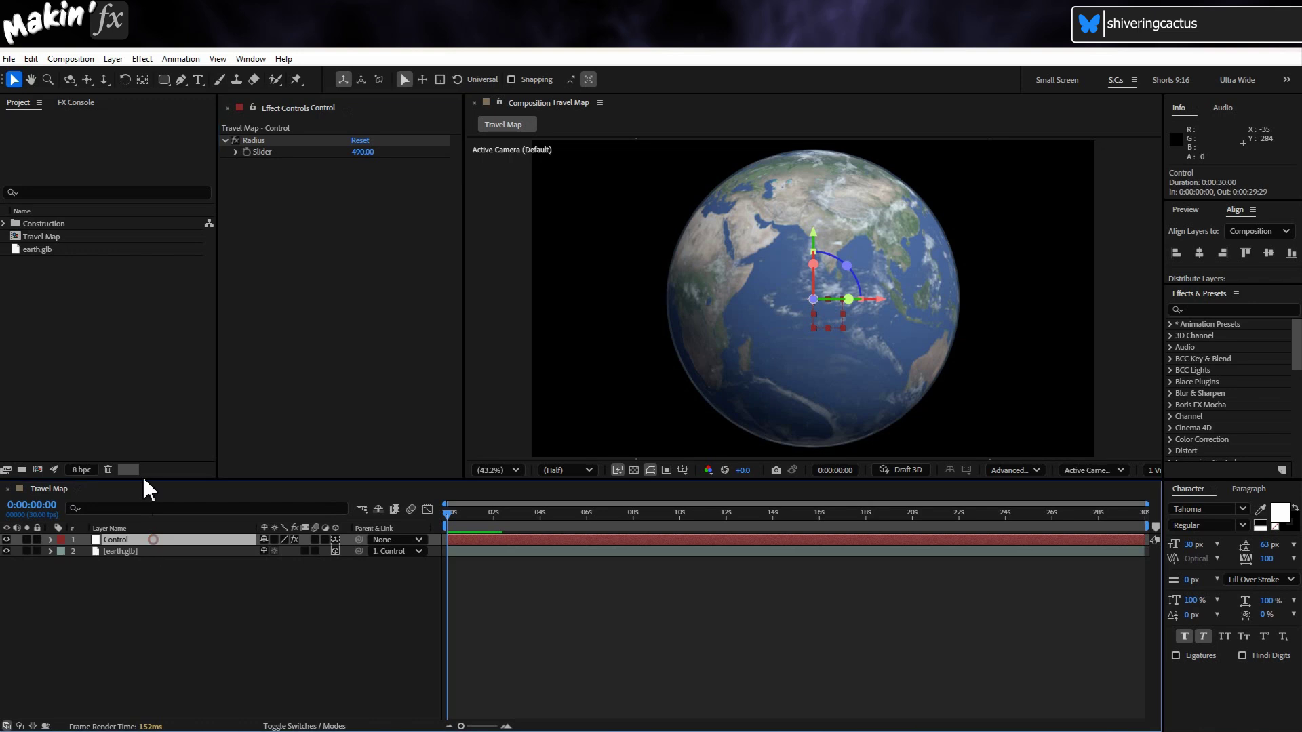
{"action": "left_click", "coordinate": [39, 59]}
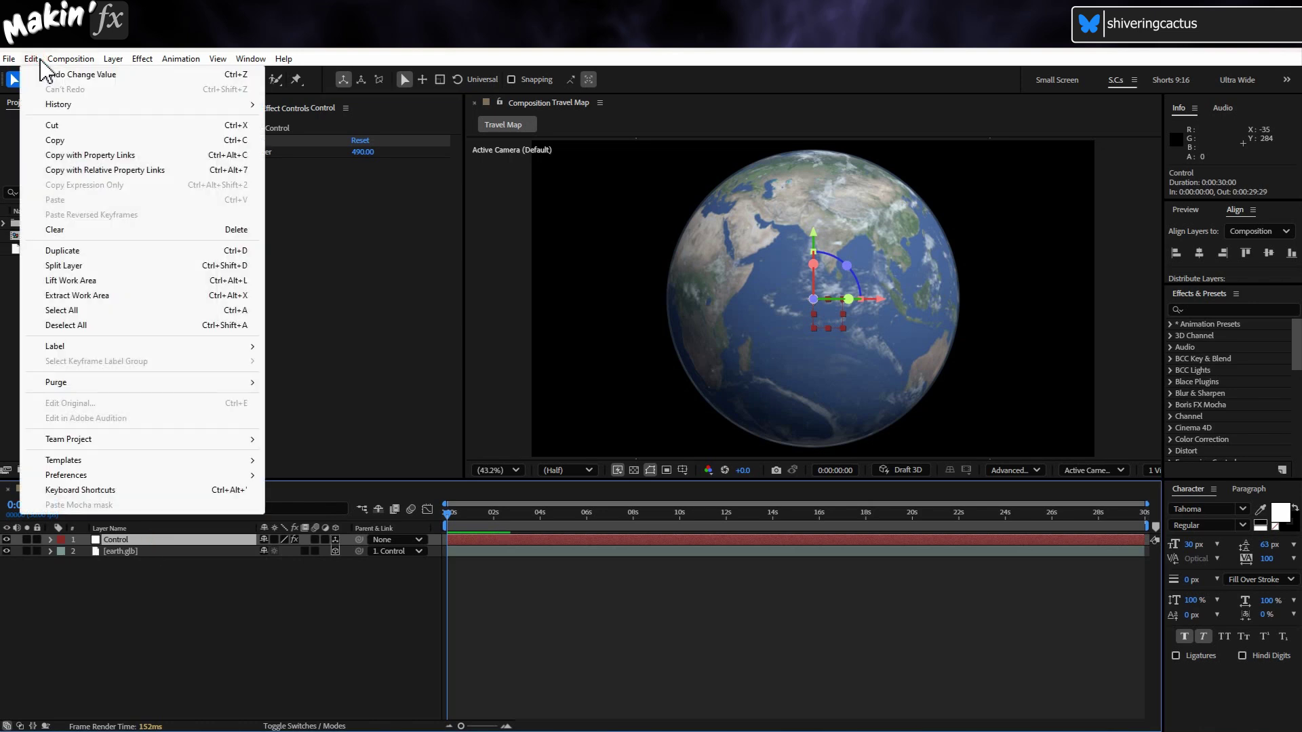
{"action": "left_click", "coordinate": [120, 250]}
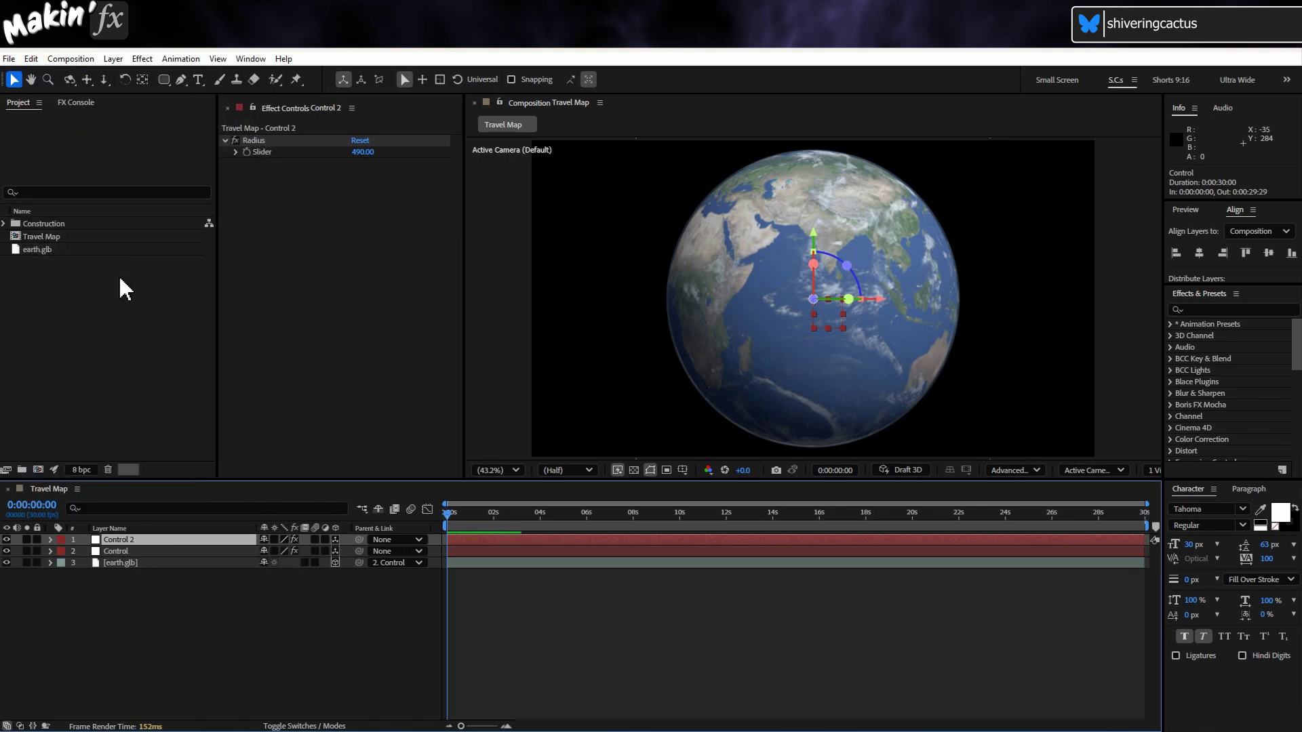
{"action": "left_click", "coordinate": [248, 179]}
{"action": "key", "text": "Delete"}
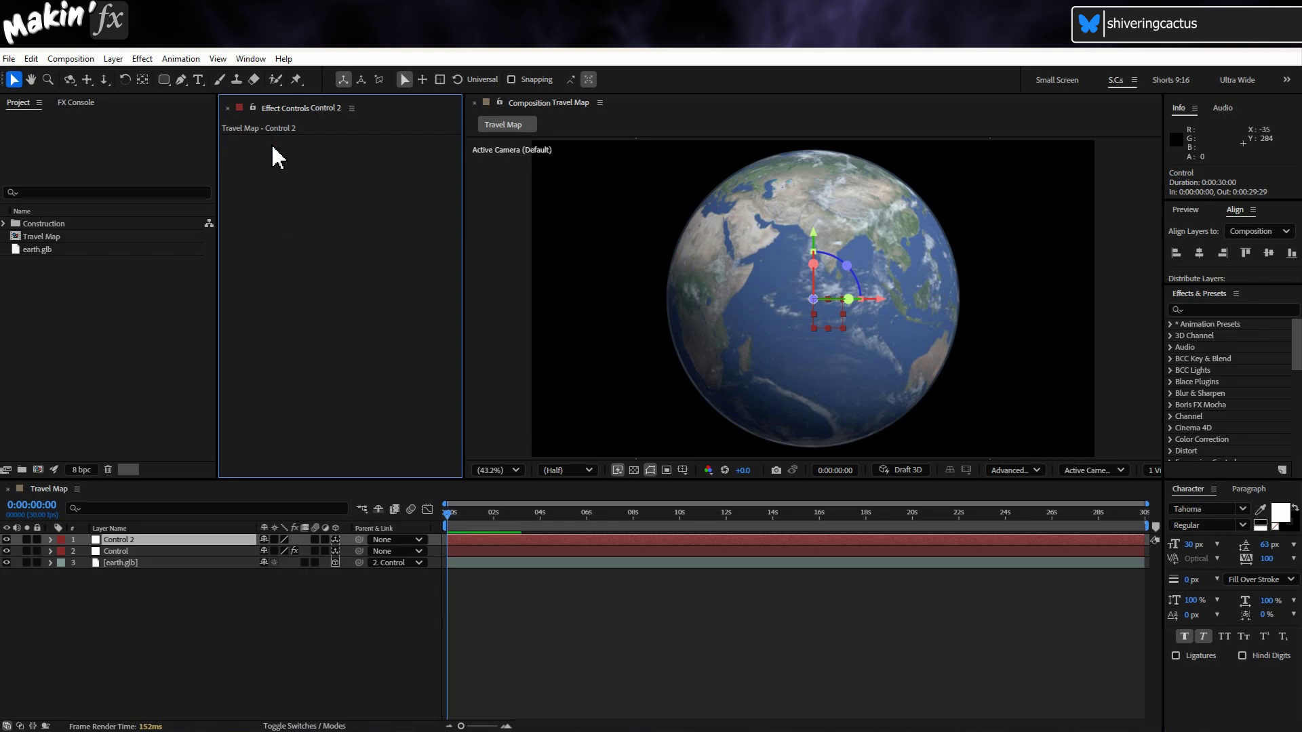
{"action": "left_click", "coordinate": [128, 542]}
{"action": "key", "text": "Return"}
{"action": "type", "text": "Start"}
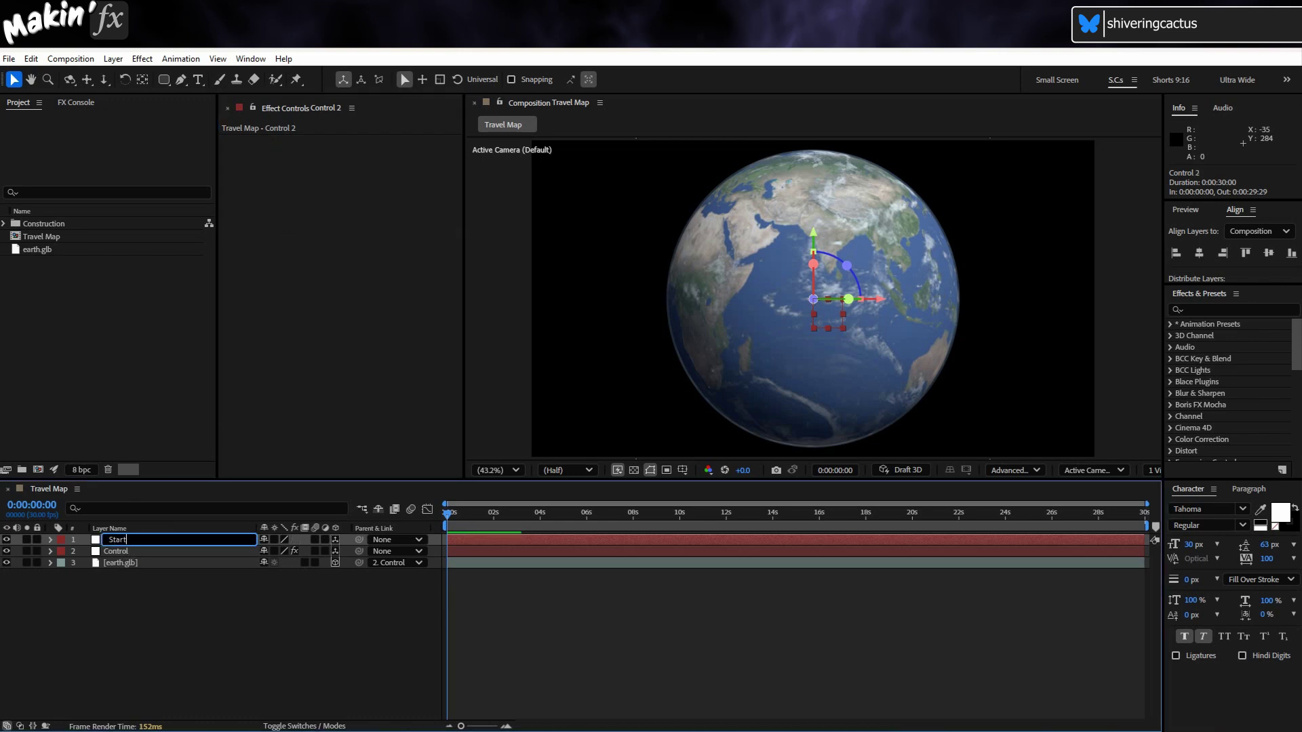
{"action": "key", "text": "Return"}
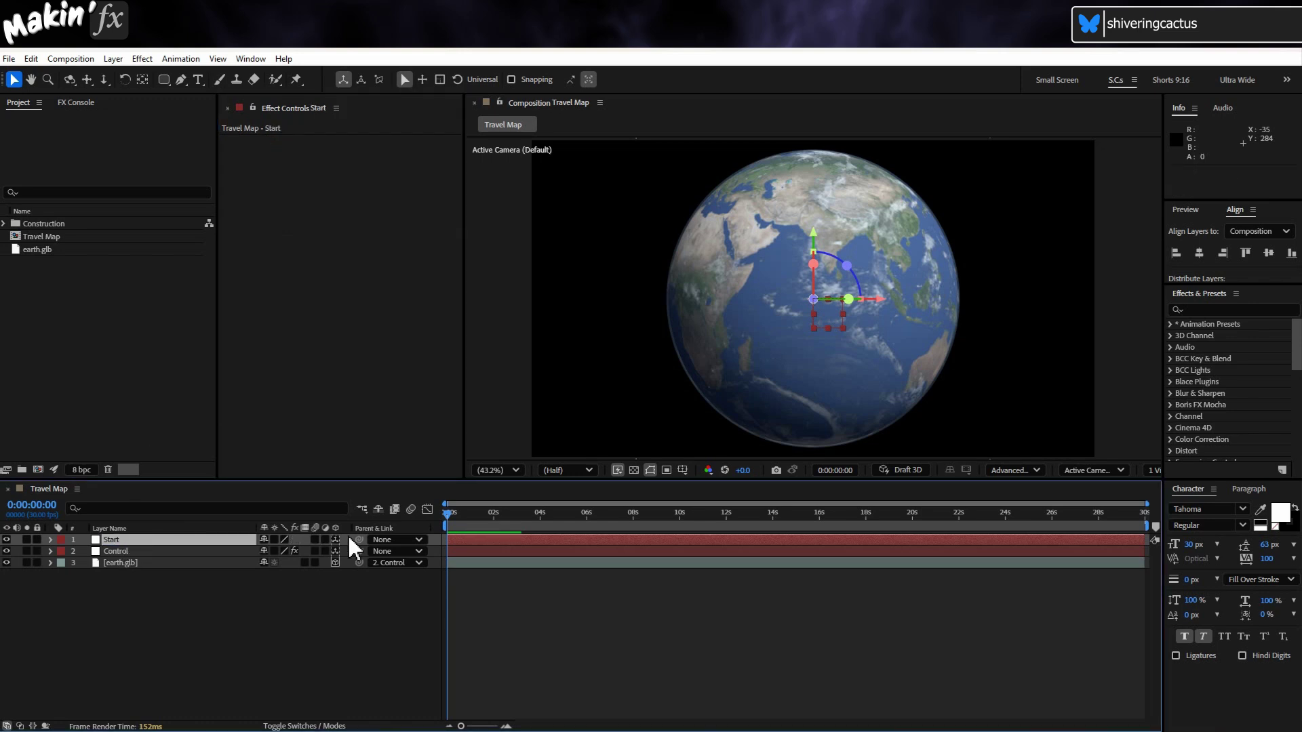
{"action": "left_click", "coordinate": [382, 540]}
{"action": "left_click", "coordinate": [437, 590]}
Step: Add two Angle Control effects to Start, named Latitude and Longitude
{"action": "left_click", "coordinate": [142, 59]}
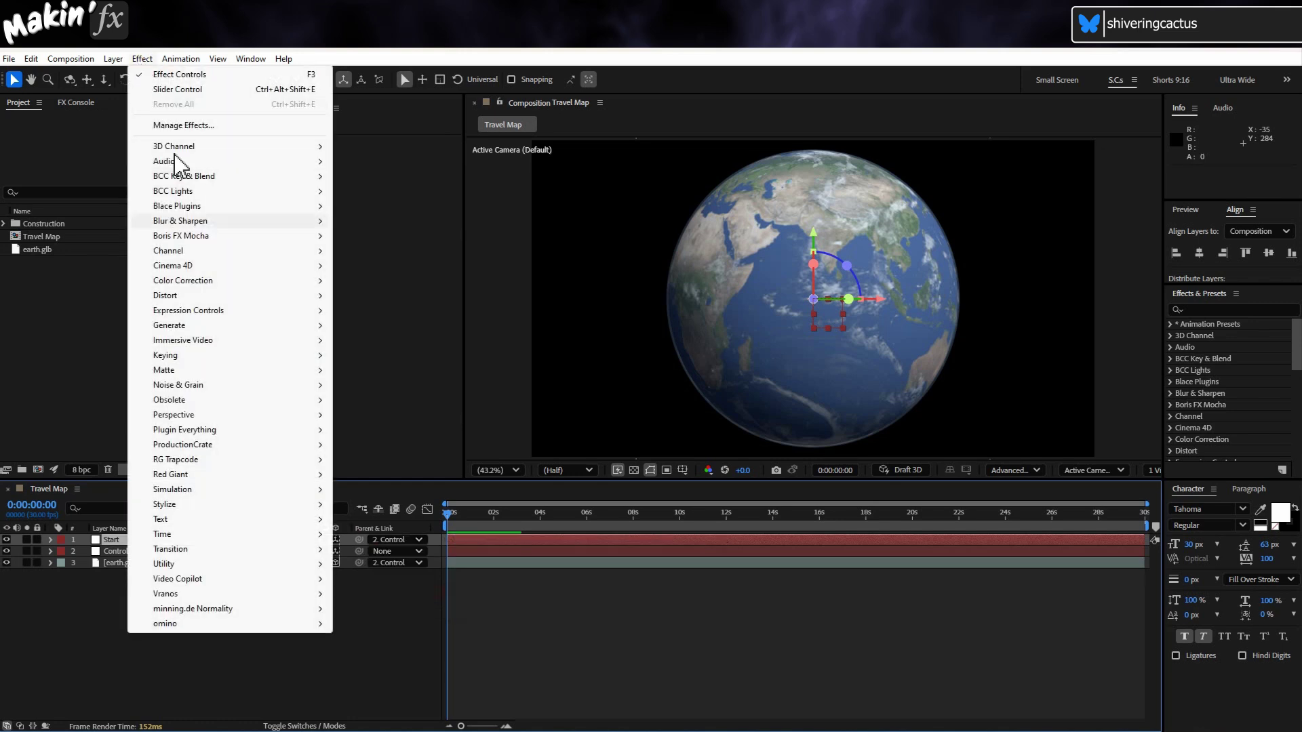
{"action": "mouse_move", "coordinate": [233, 315]}
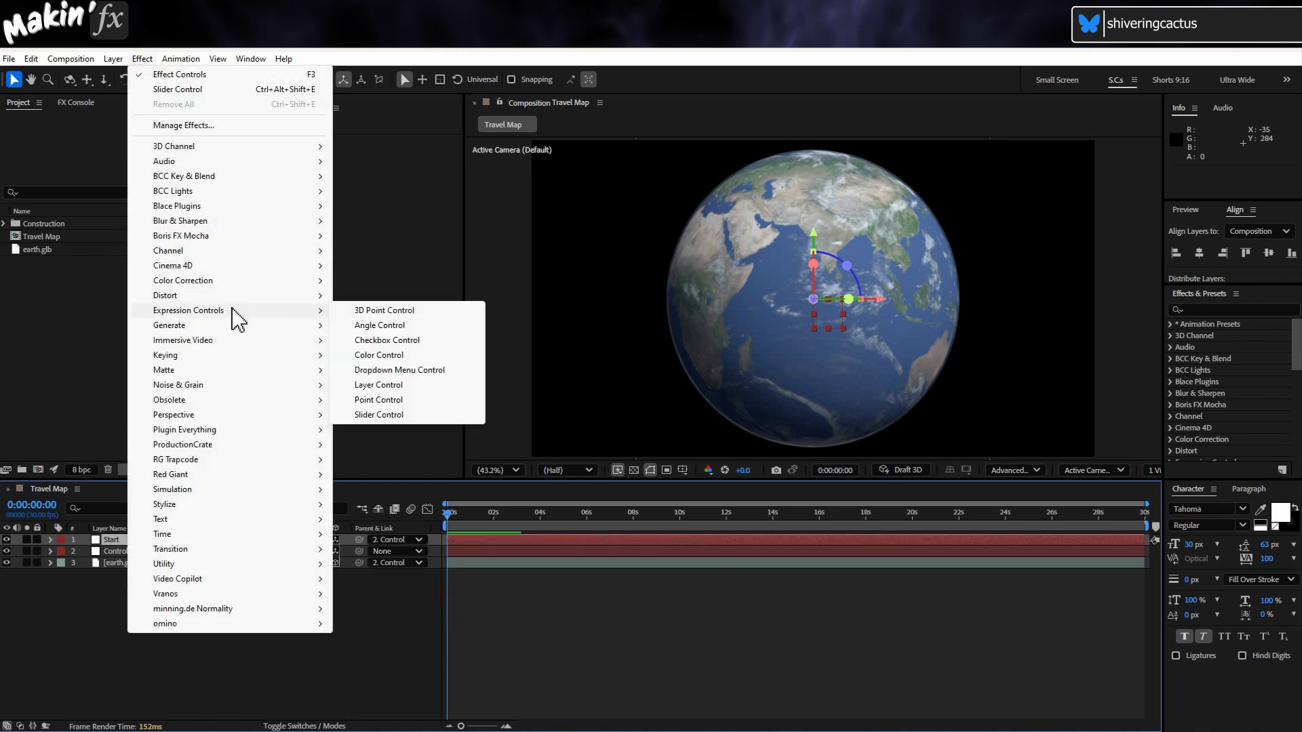
{"action": "left_click", "coordinate": [379, 325]}
{"action": "key", "text": "Return"}
{"action": "type", "text": "La"}
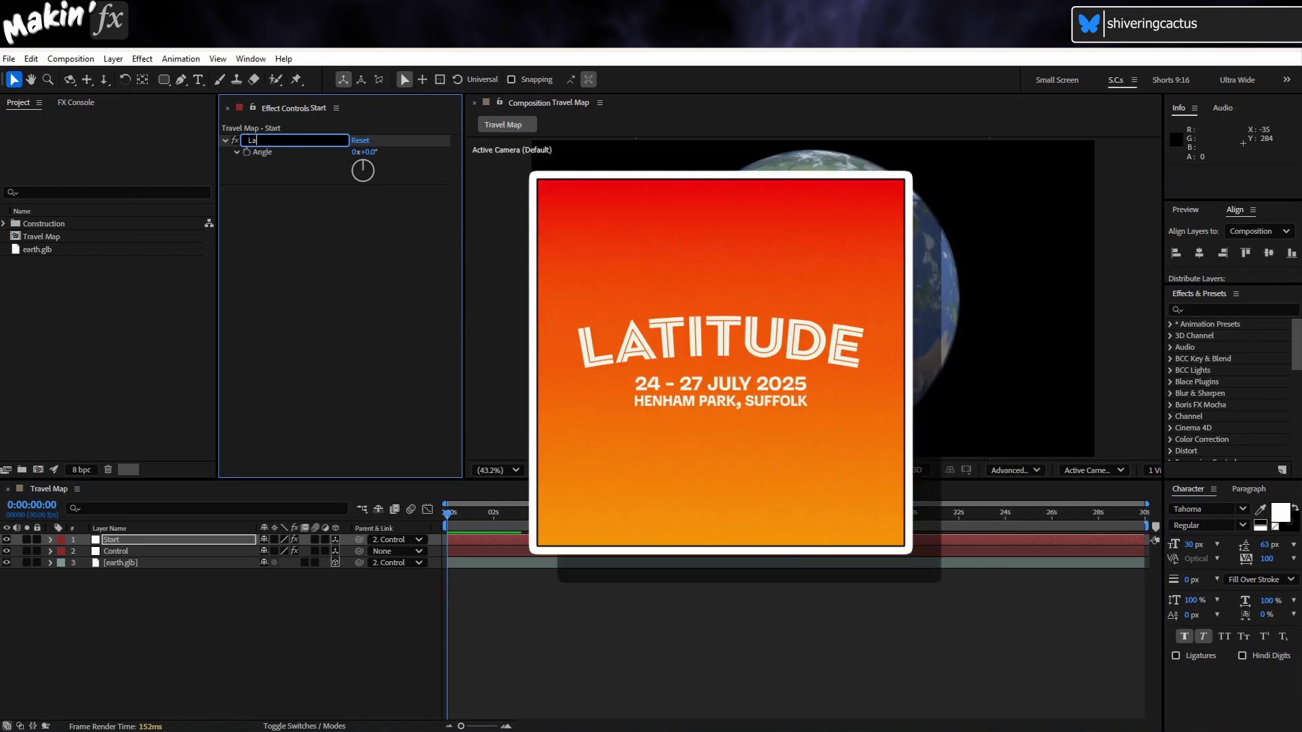
{"action": "type", "text": "titude"}
{"action": "key", "text": "Return"}
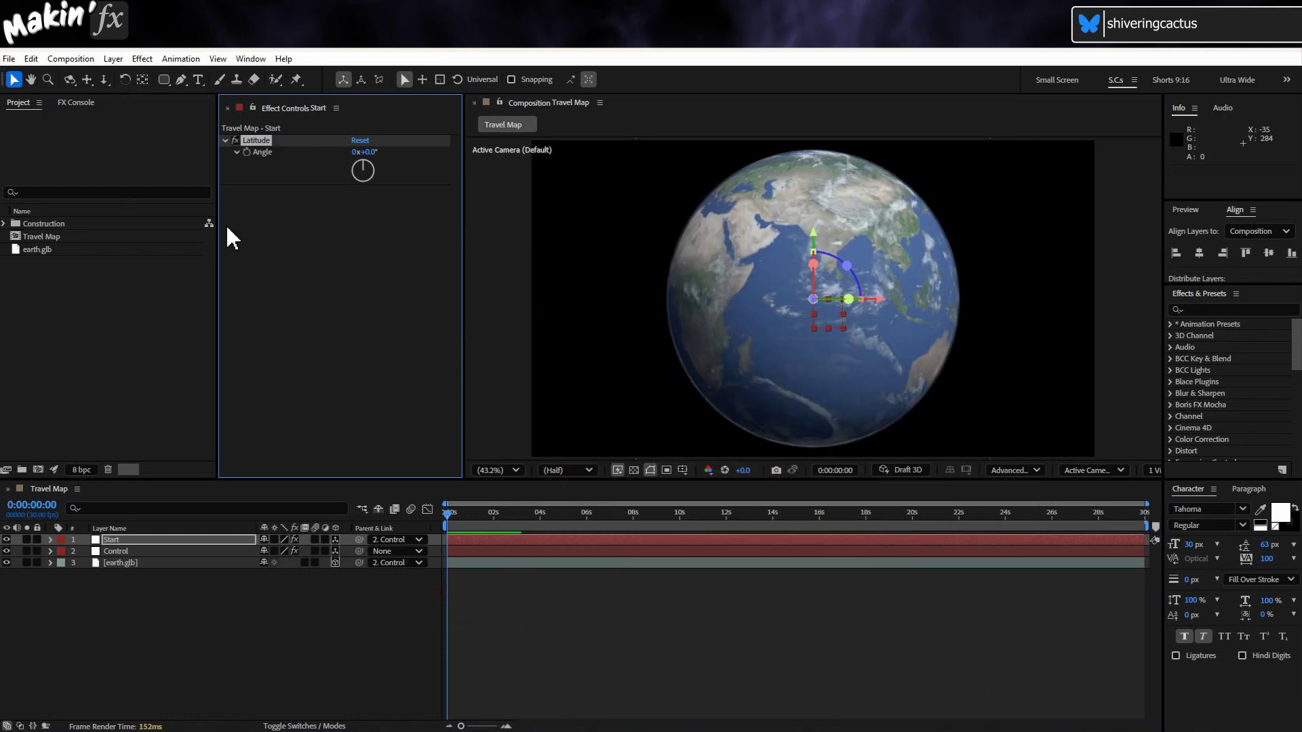
{"action": "key", "text": "ctrl+d"}
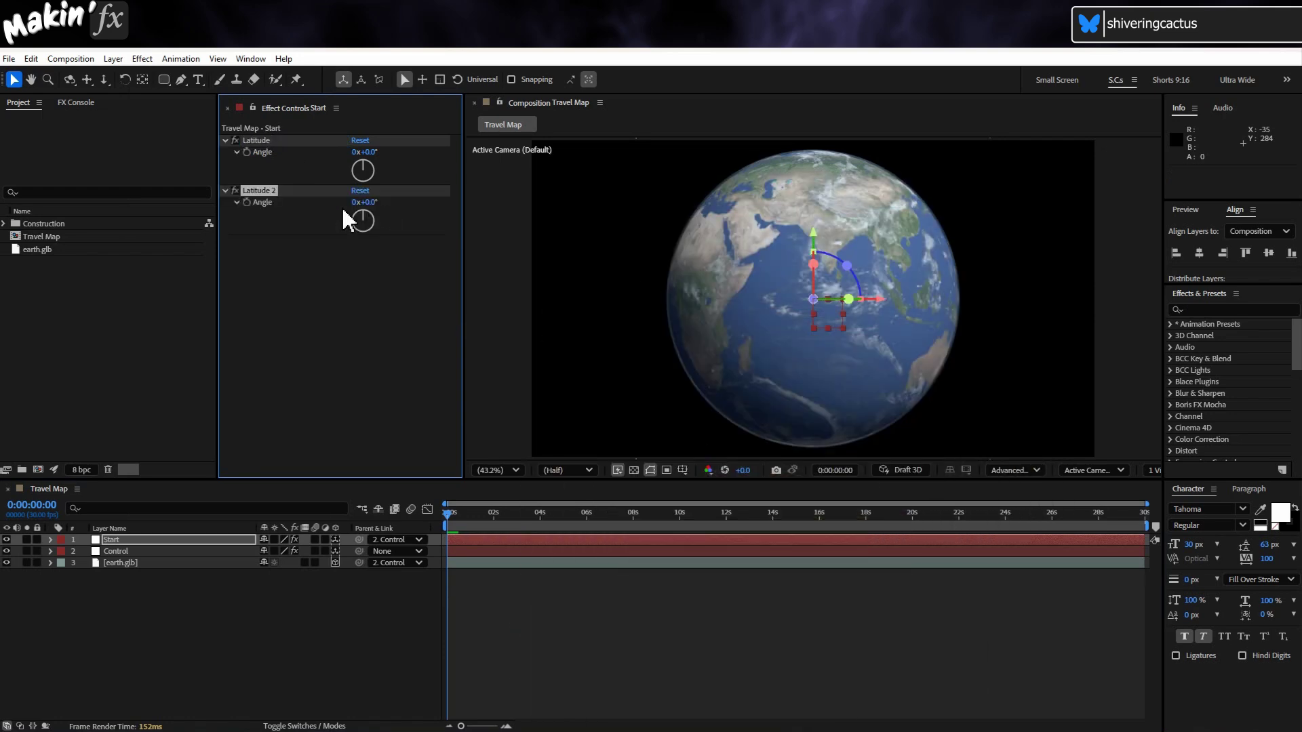
{"action": "key", "text": "Return"}
{"action": "type", "text": "Longi"}
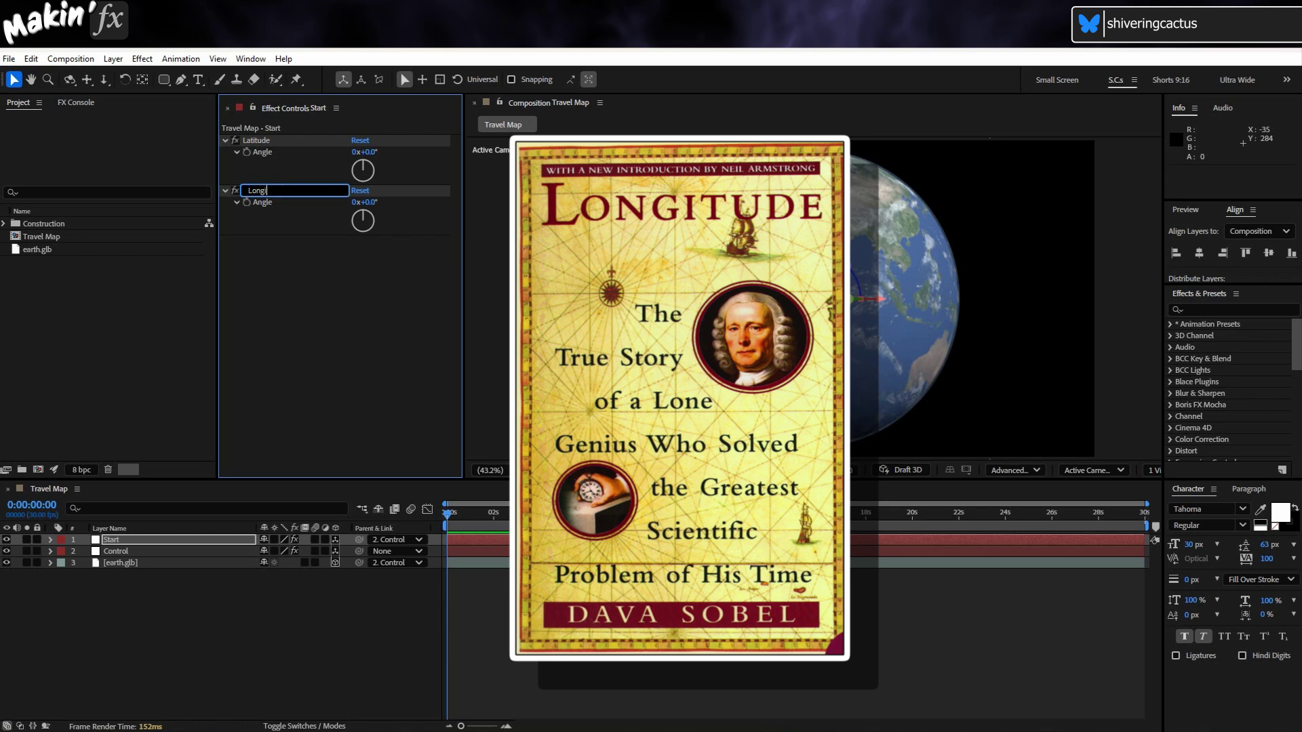
{"action": "type", "text": "tude"}
{"action": "key", "text": "Return"}
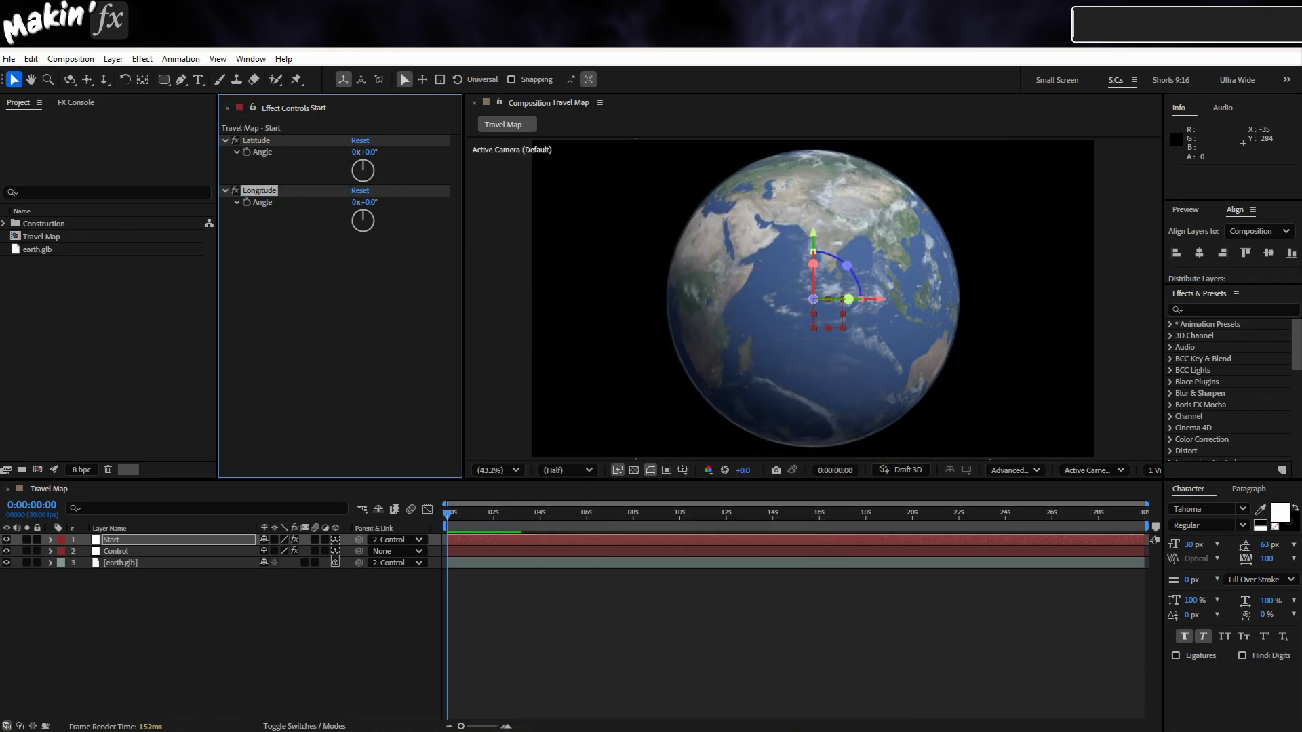
{"action": "left_click", "coordinate": [319, 288]}
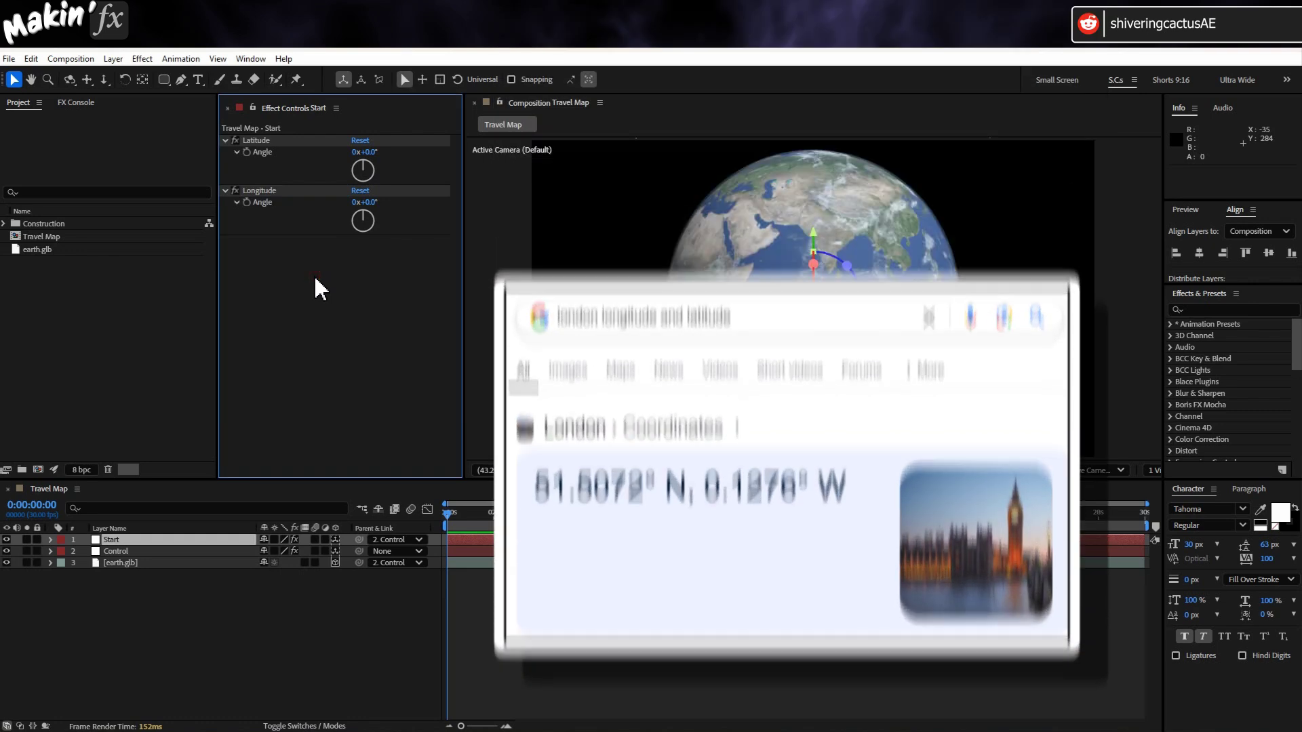
Step: Set Start's Latitude angle to 51.5° and Longitude angle to 0.1°
{"action": "left_click", "coordinate": [369, 152]}
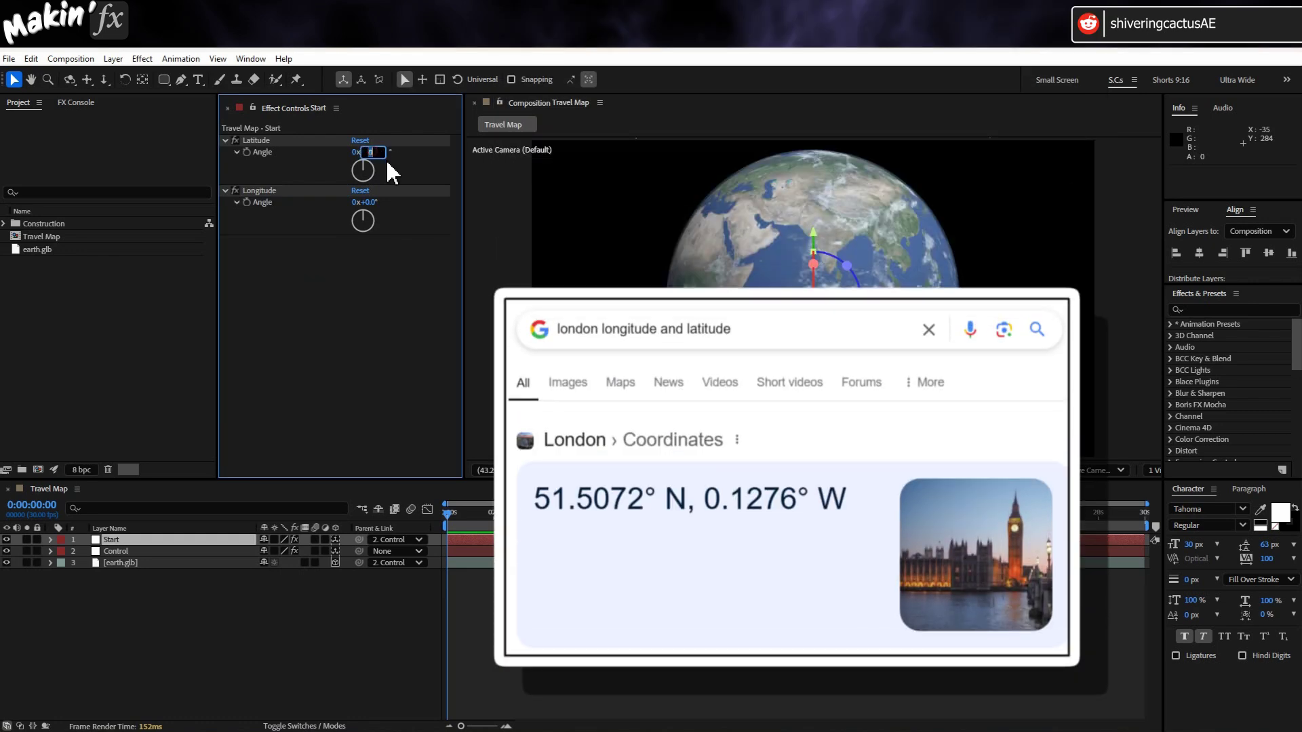
{"action": "type", "text": "51.5"}
{"action": "key", "text": "Return"}
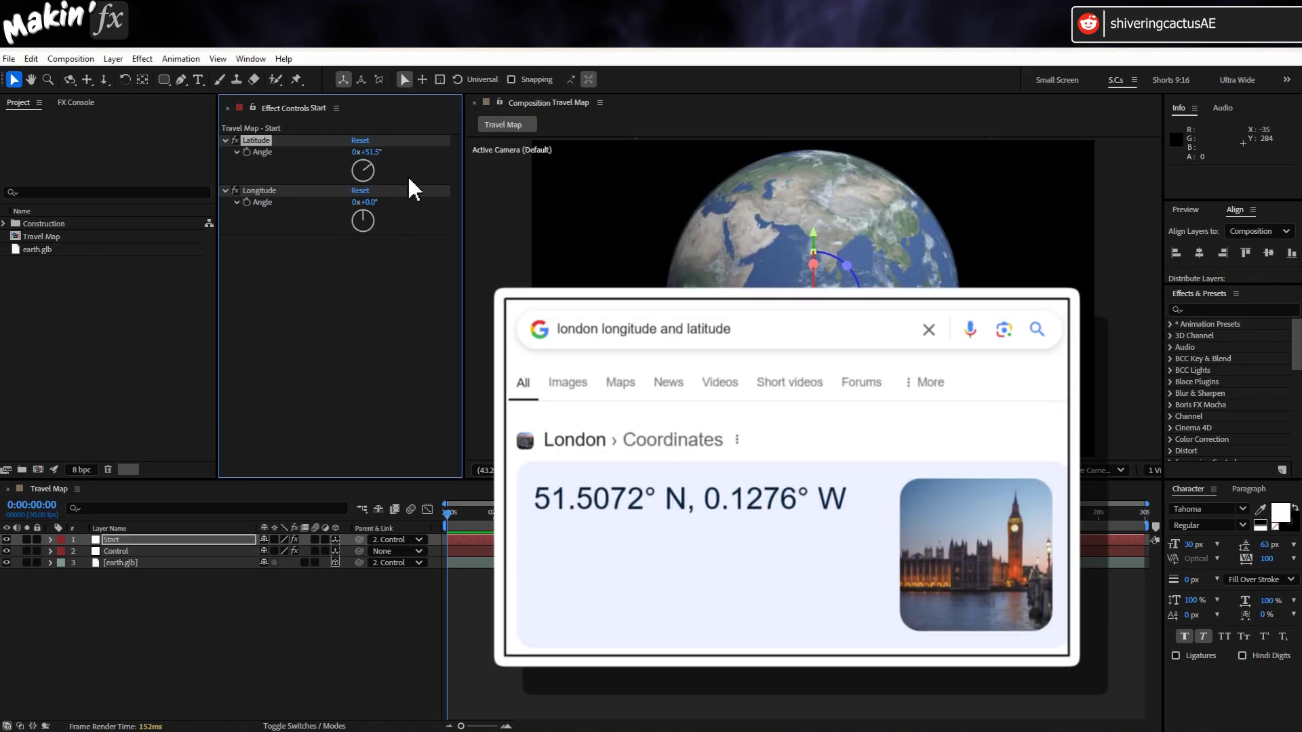
{"action": "left_click", "coordinate": [371, 202]}
{"action": "type", "text": ".1"}
{"action": "key", "text": "Return"}
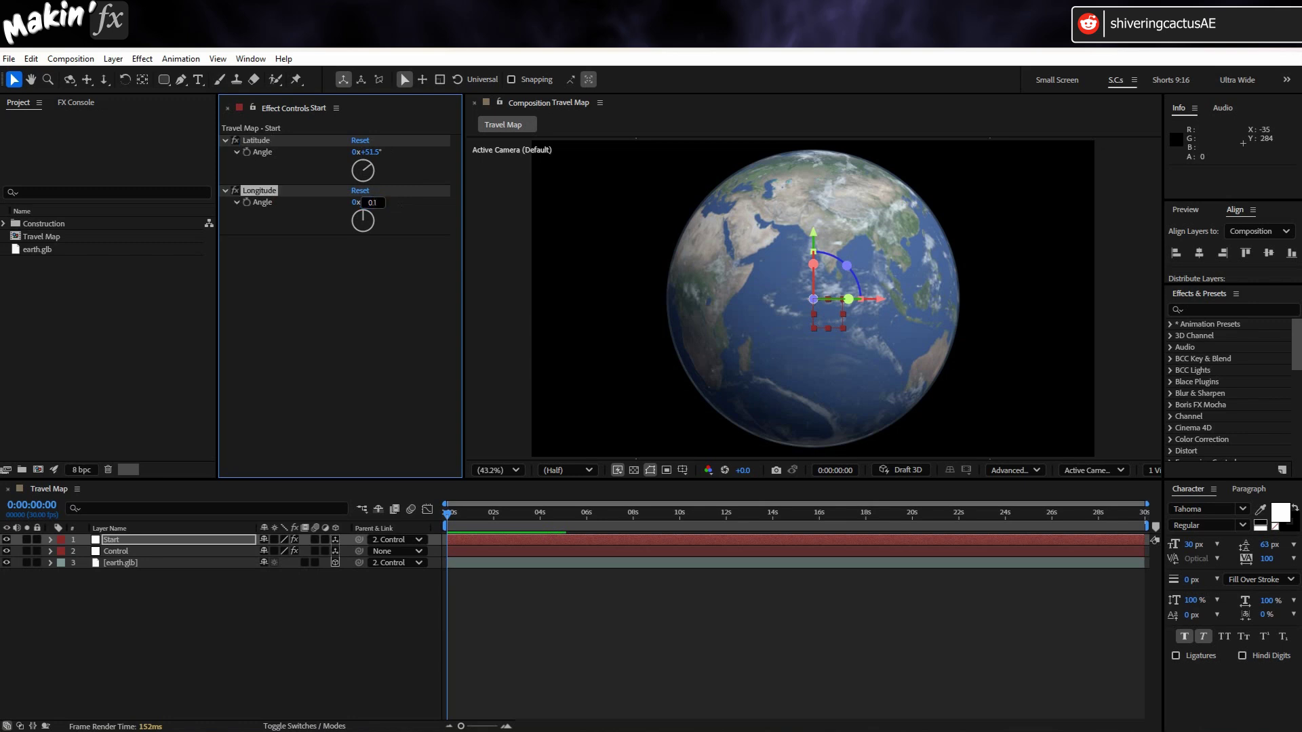
Step: Add a Position expression on Start linked to Control's Radius and Start's Latitude and Longitude angles
{"action": "left_click", "coordinate": [51, 540]}
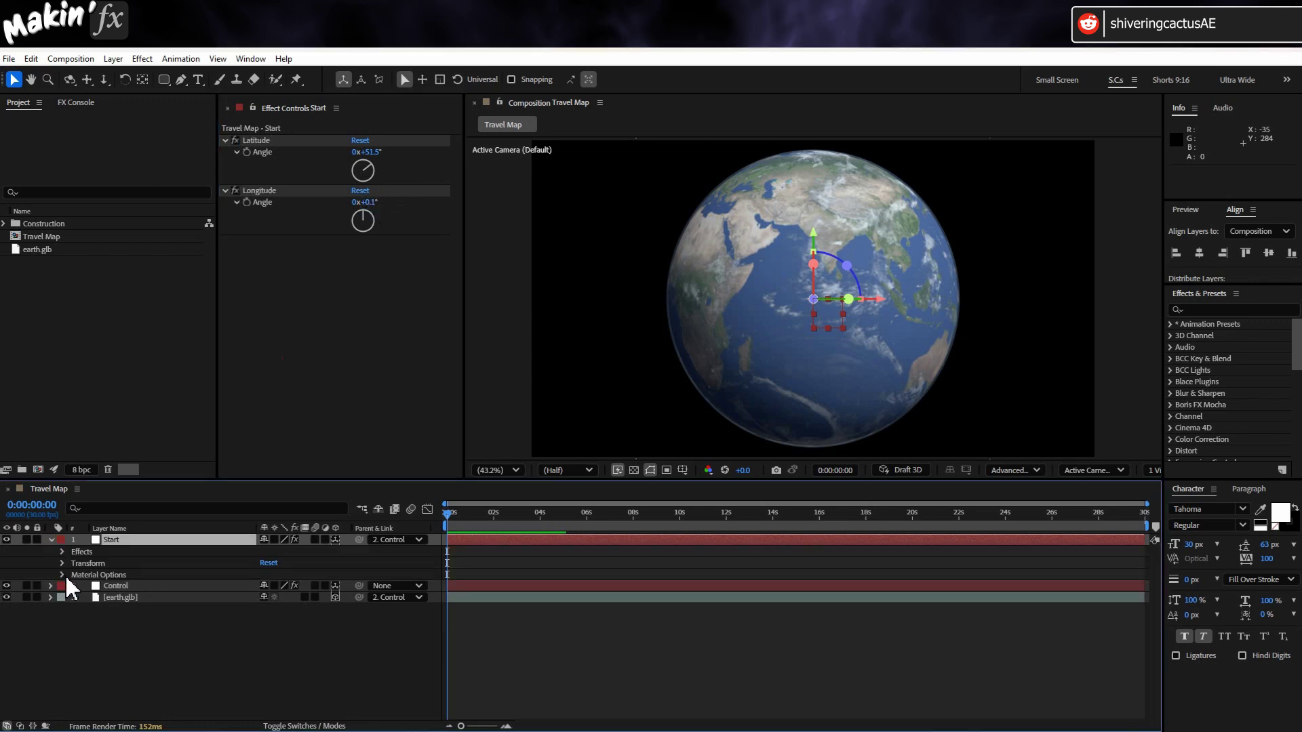
{"action": "left_click", "coordinate": [62, 564]}
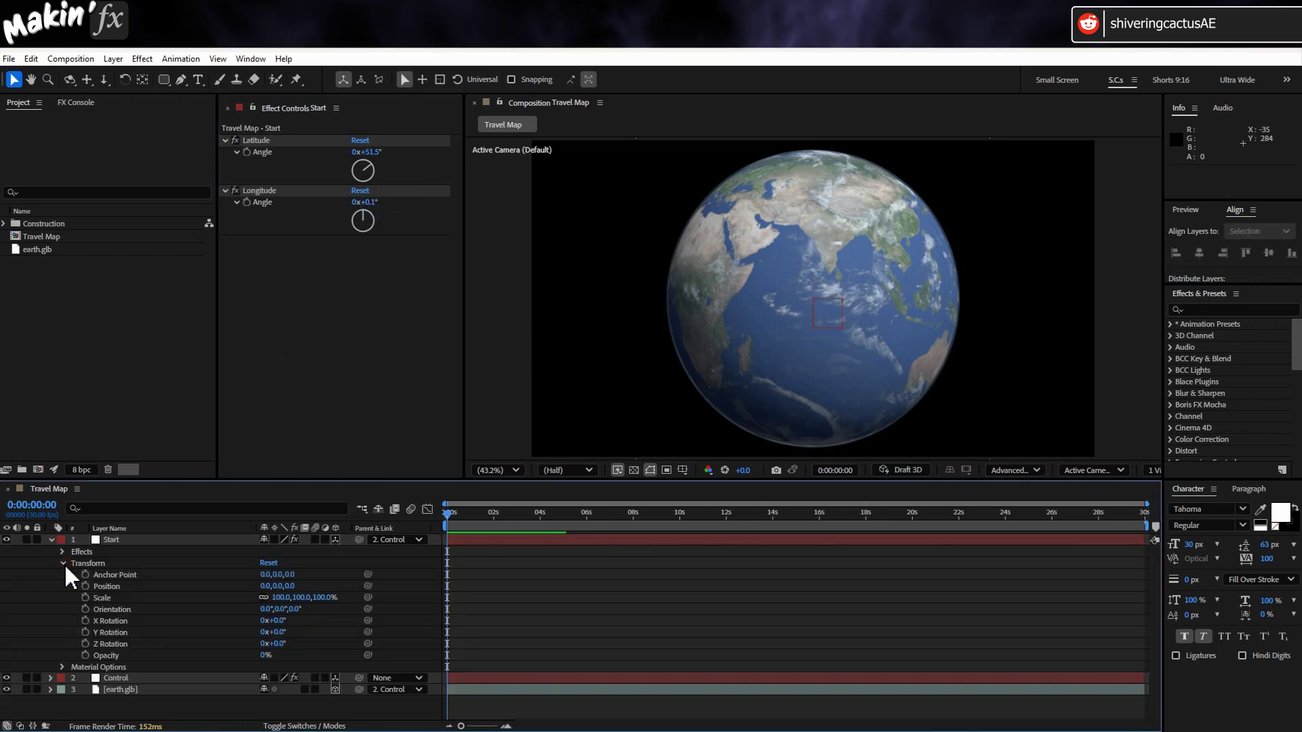
{"action": "left_click", "coordinate": [86, 586], "text": "alt"}
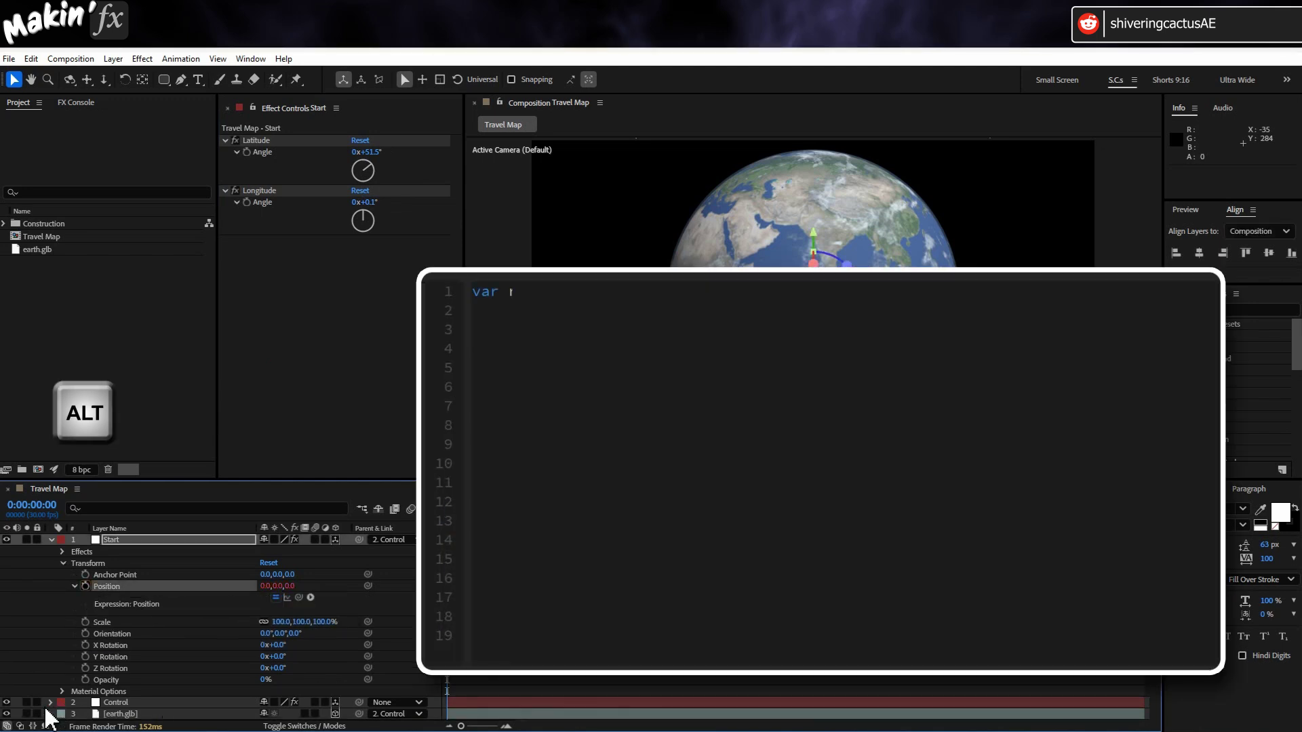
{"action": "left_click", "coordinate": [117, 705]}
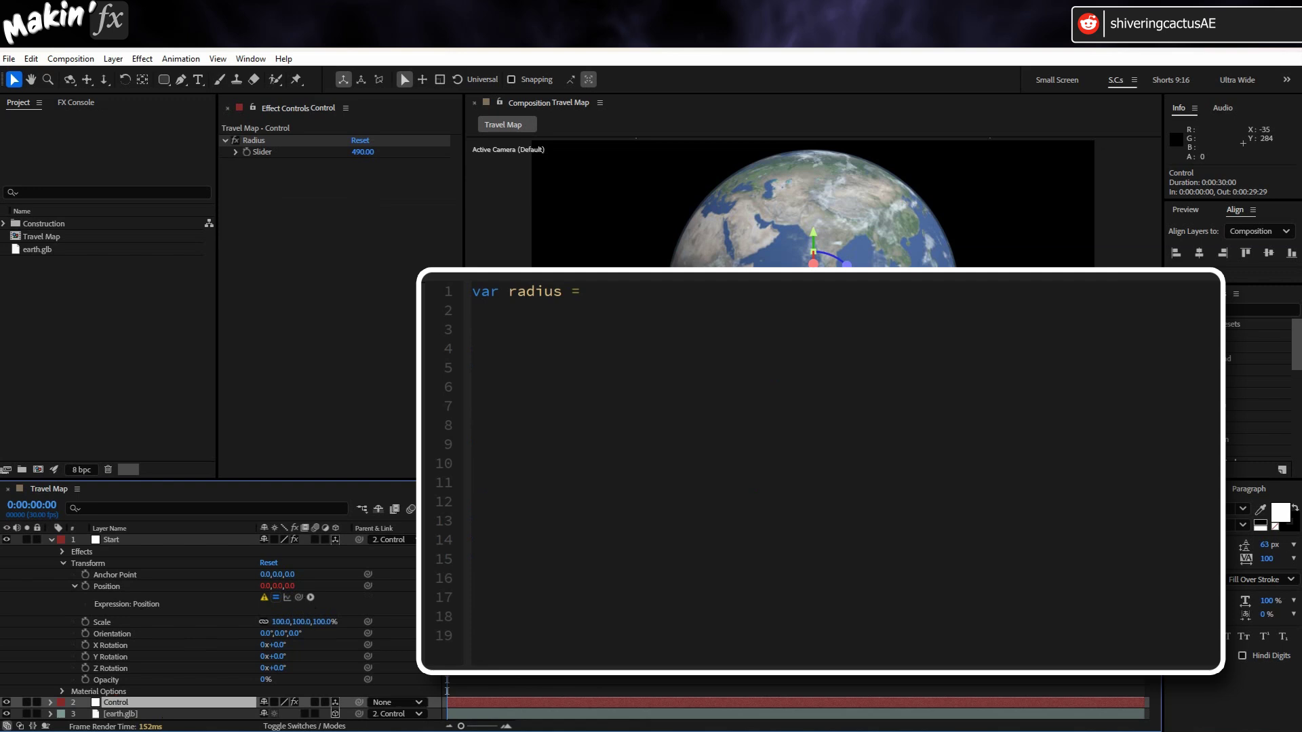
{"action": "left_click_drag", "start_coordinate": [299, 598], "coordinate": [275, 153]}
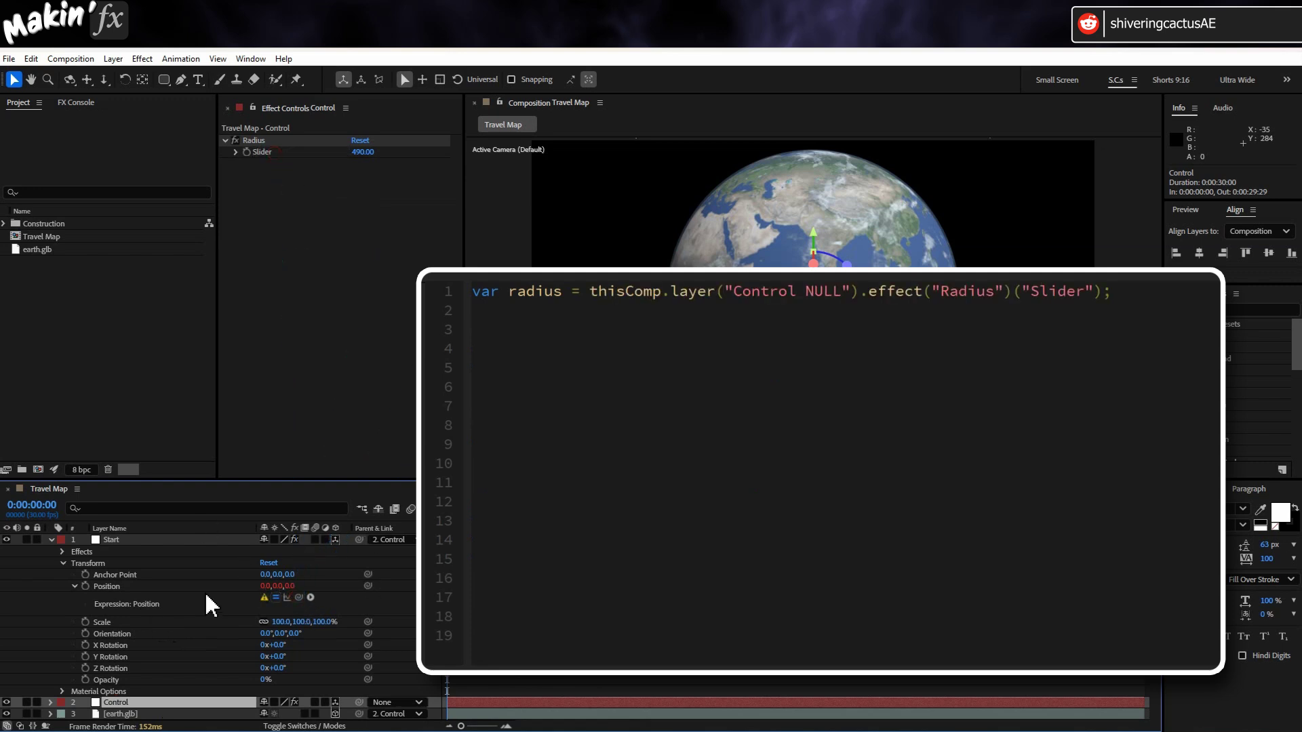
{"action": "left_click", "coordinate": [173, 539]}
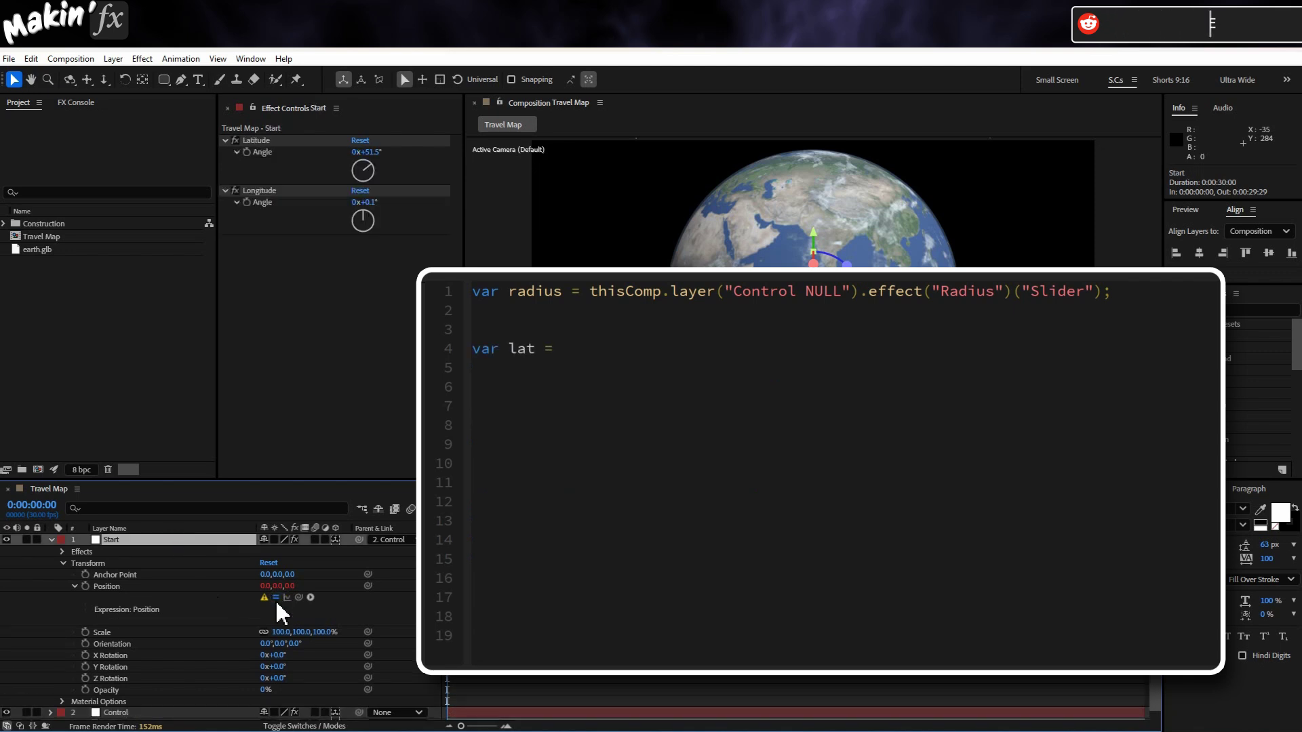
{"action": "left_click_drag", "start_coordinate": [299, 598], "coordinate": [264, 155]}
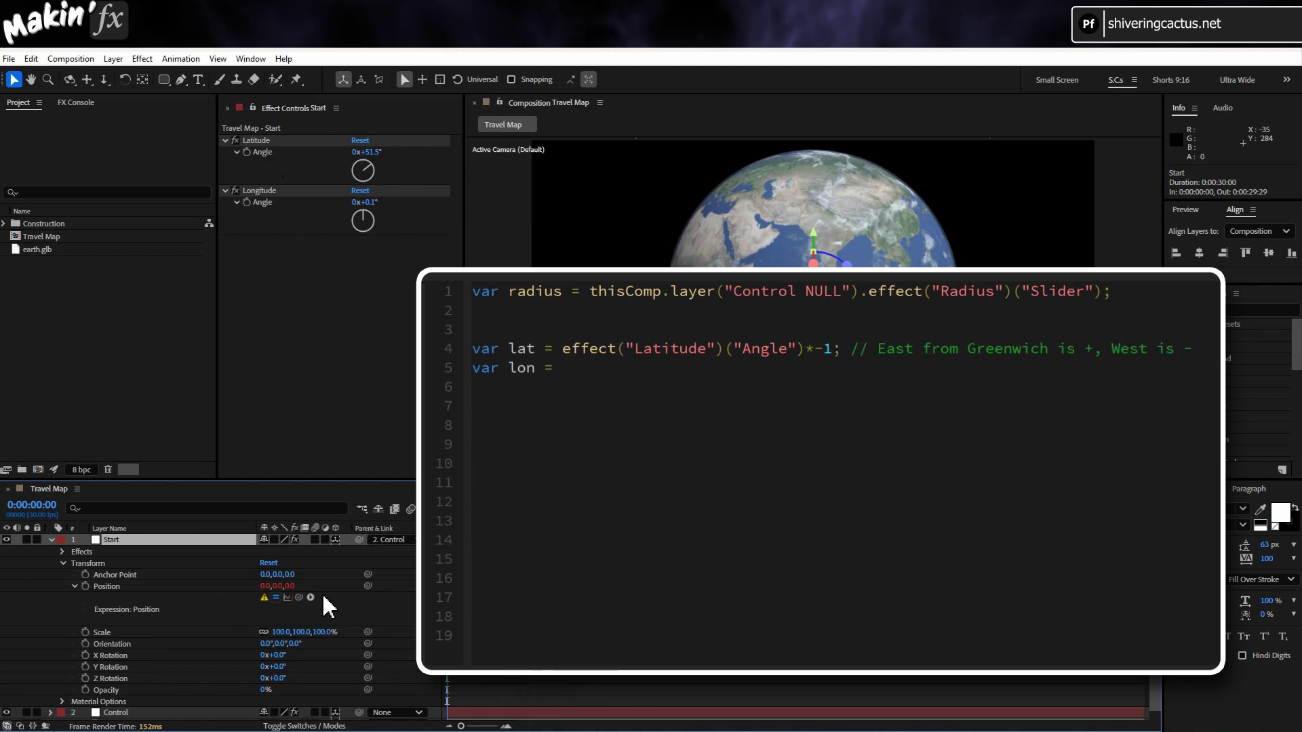
{"action": "left_click_drag", "start_coordinate": [299, 598], "coordinate": [287, 207]}
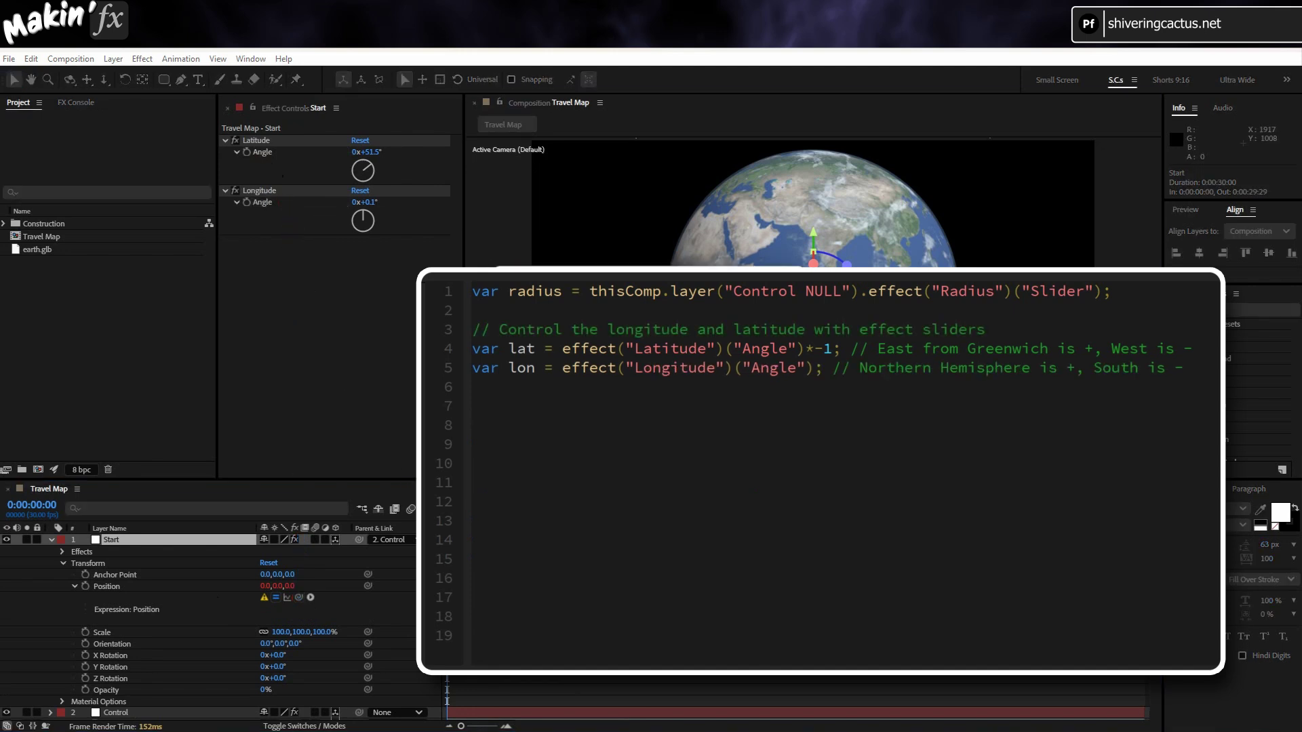
Step: Add the line latRad = degreesToRadians(lat) to the Position expression
{"action": "left_click", "coordinate": [372, 597]}
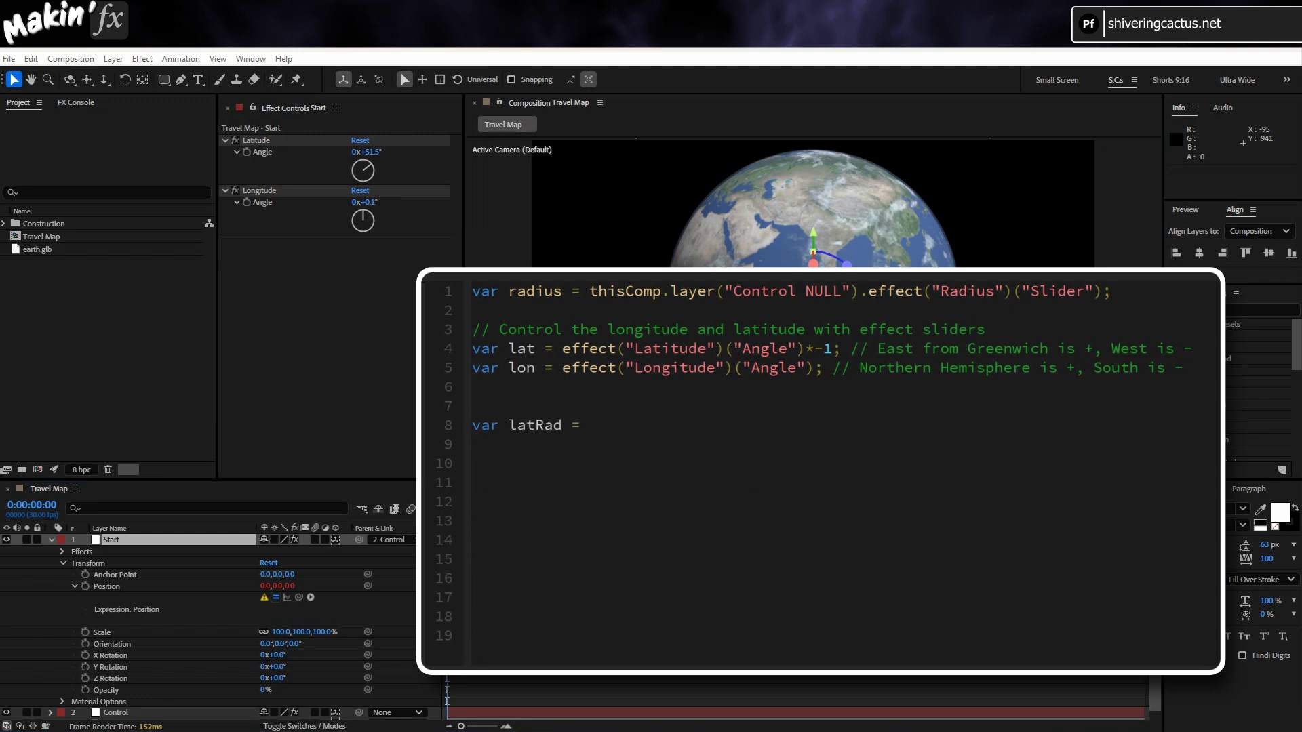
{"action": "type", "text": "degreesToRadians(lat);"}
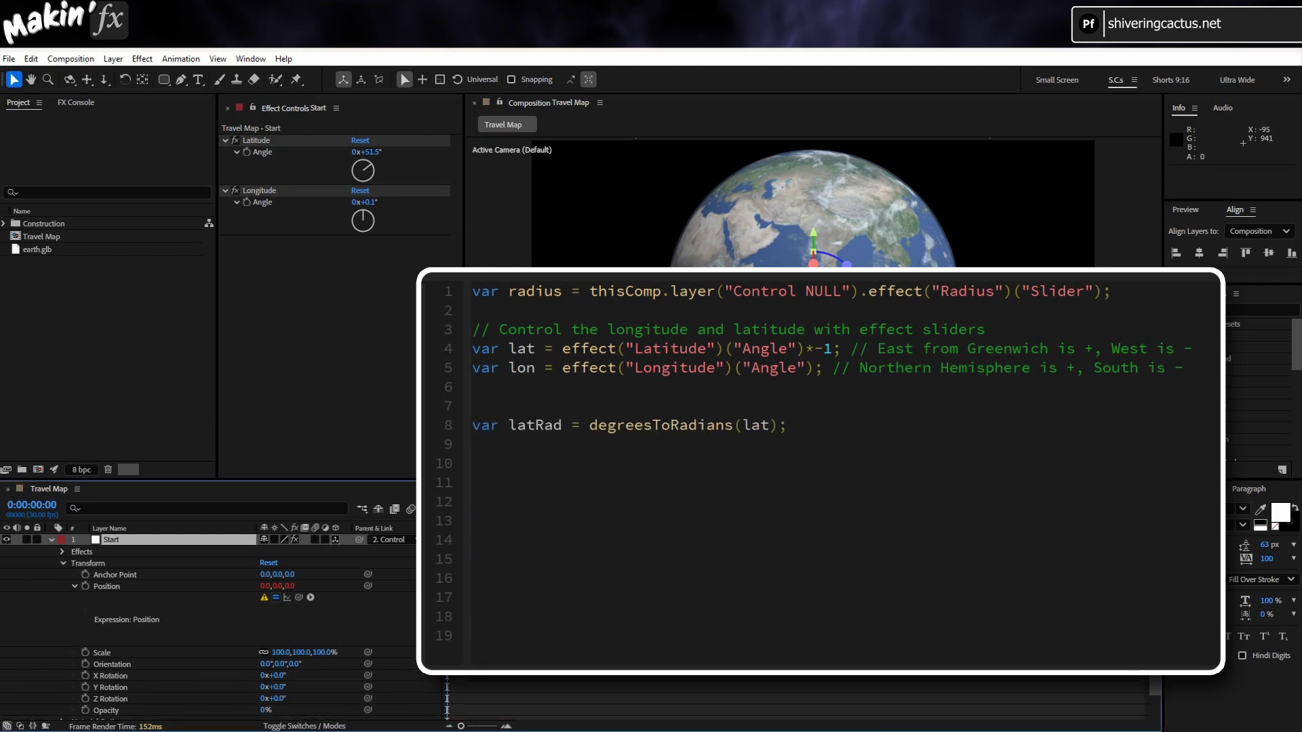
{"action": "key", "text": "Return"}
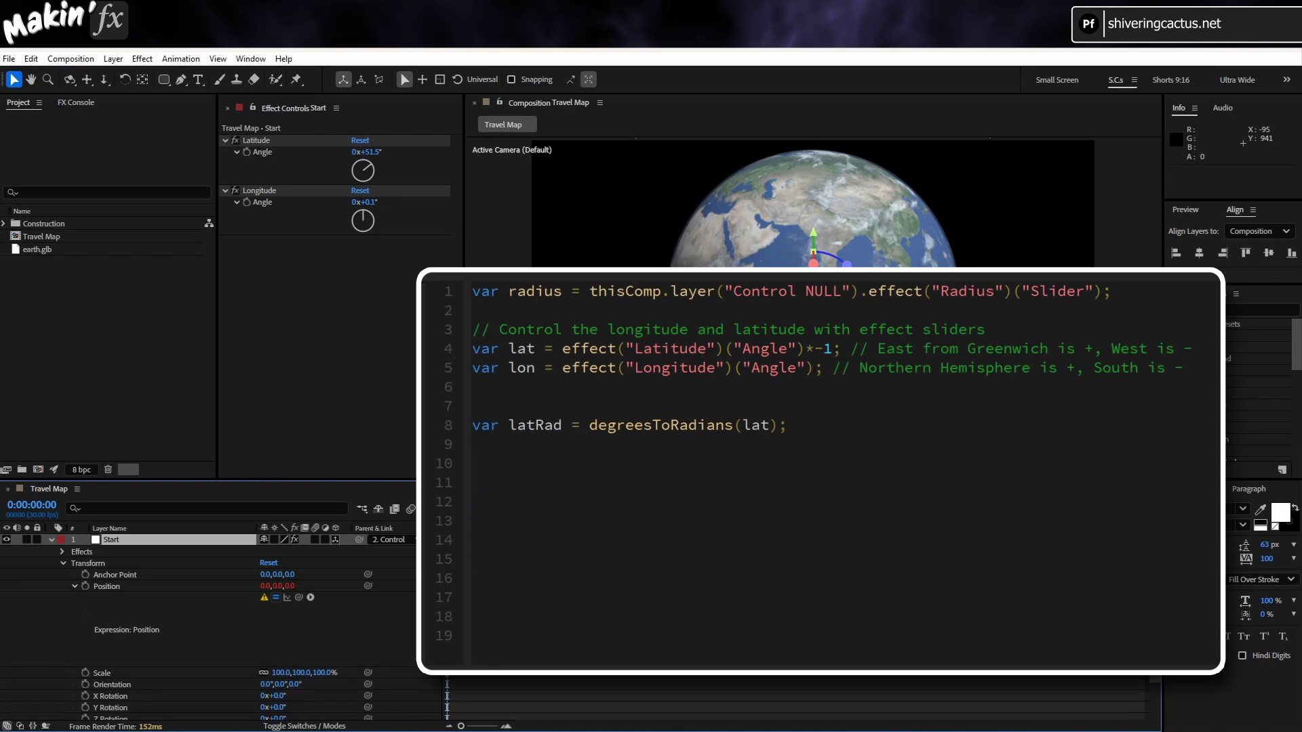
{"action": "left_click", "coordinate": [387, 645]}
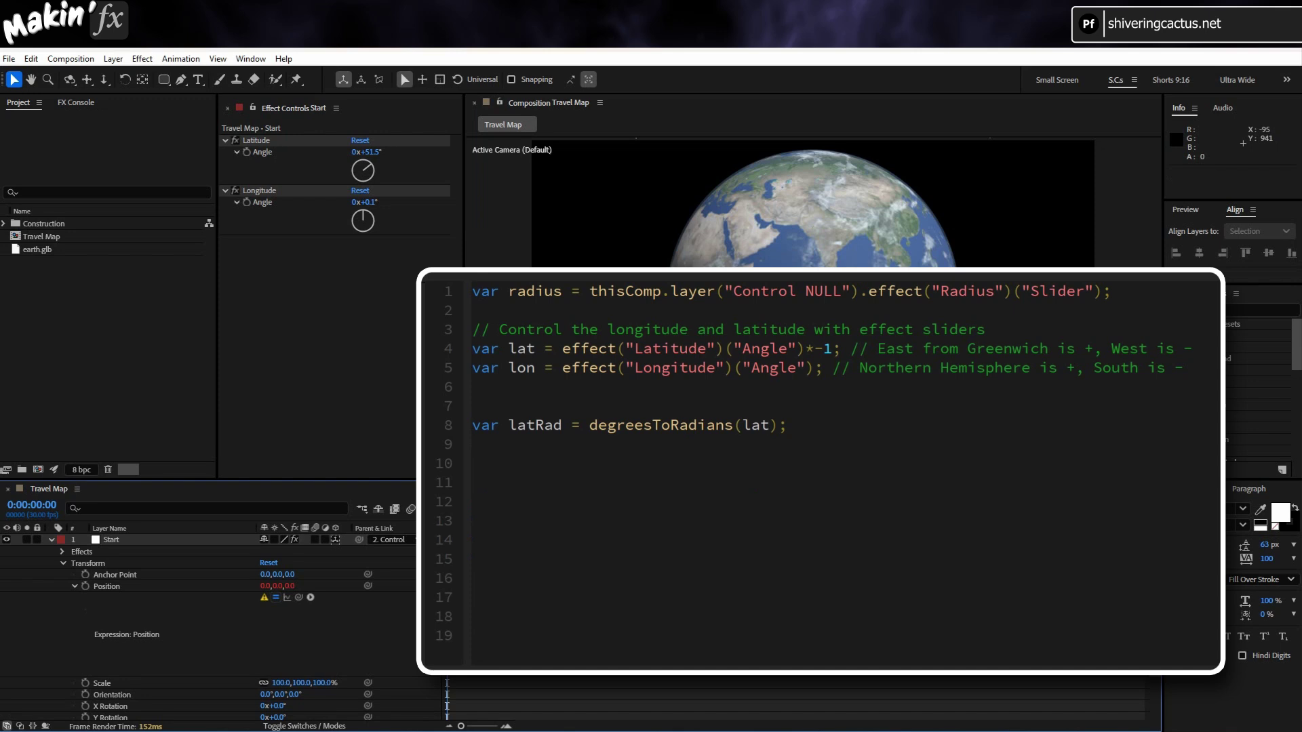
Step: Add lonRad = degreesToRadians(lon), compute x, y, z with cos/sin times radius, and return [x, y, z]
{"action": "type", "text": "ad = degreesToRadians(lon);"}
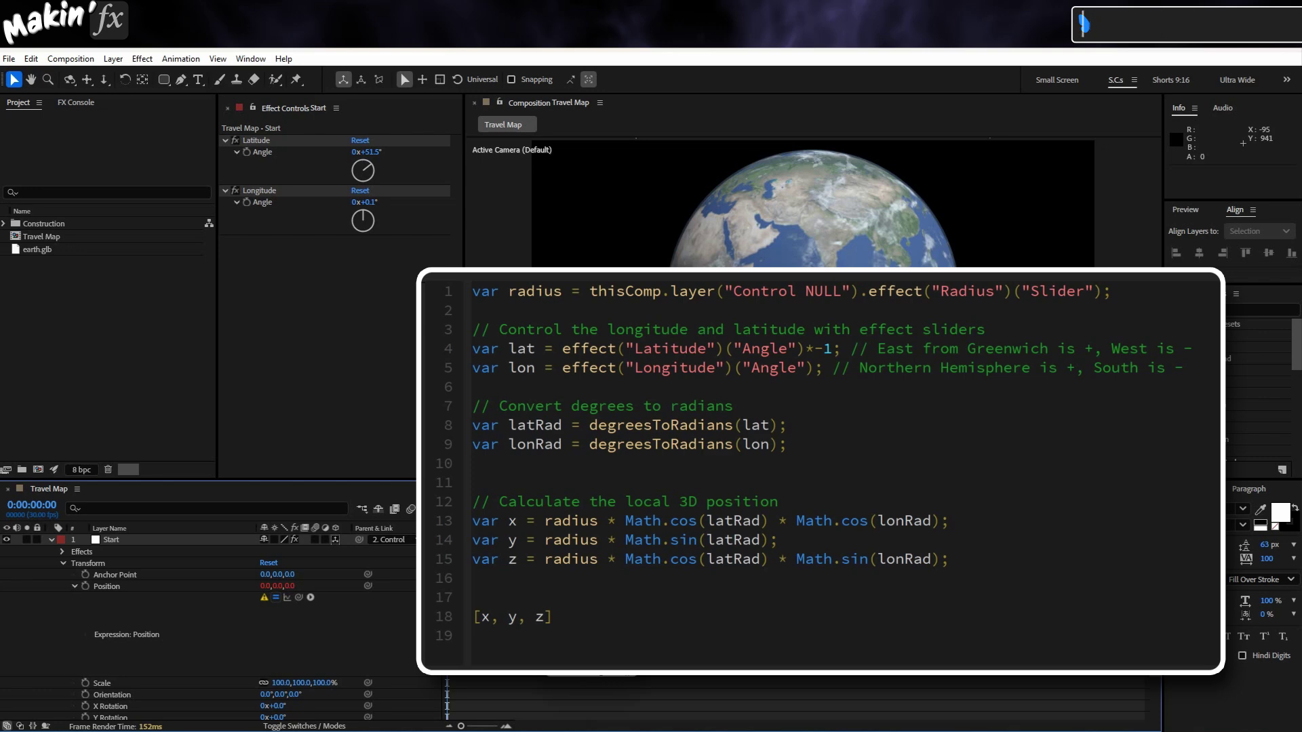
{"action": "left_click", "coordinate": [189, 552]}
Step: Orbit and pan around the globe and show earth.glb's rotation properties
{"action": "left_click", "coordinate": [69, 80]}
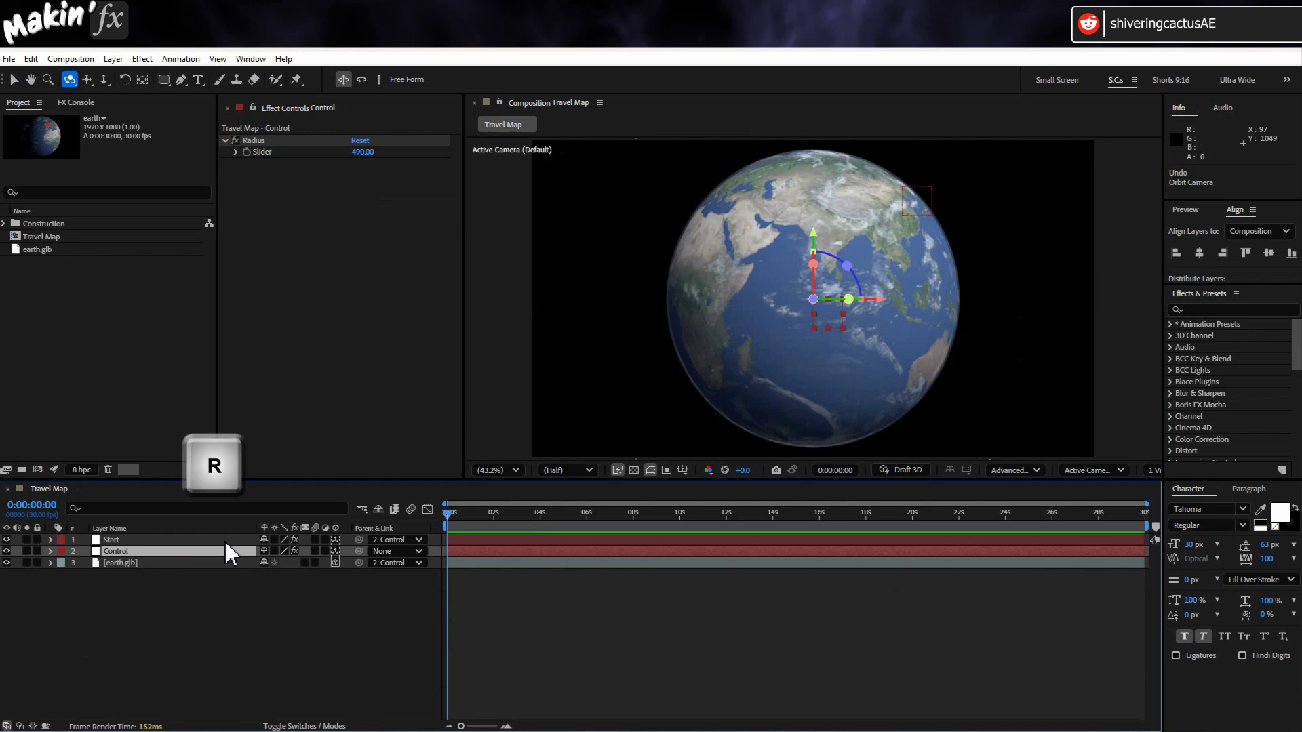
{"action": "left_click", "coordinate": [173, 562]}
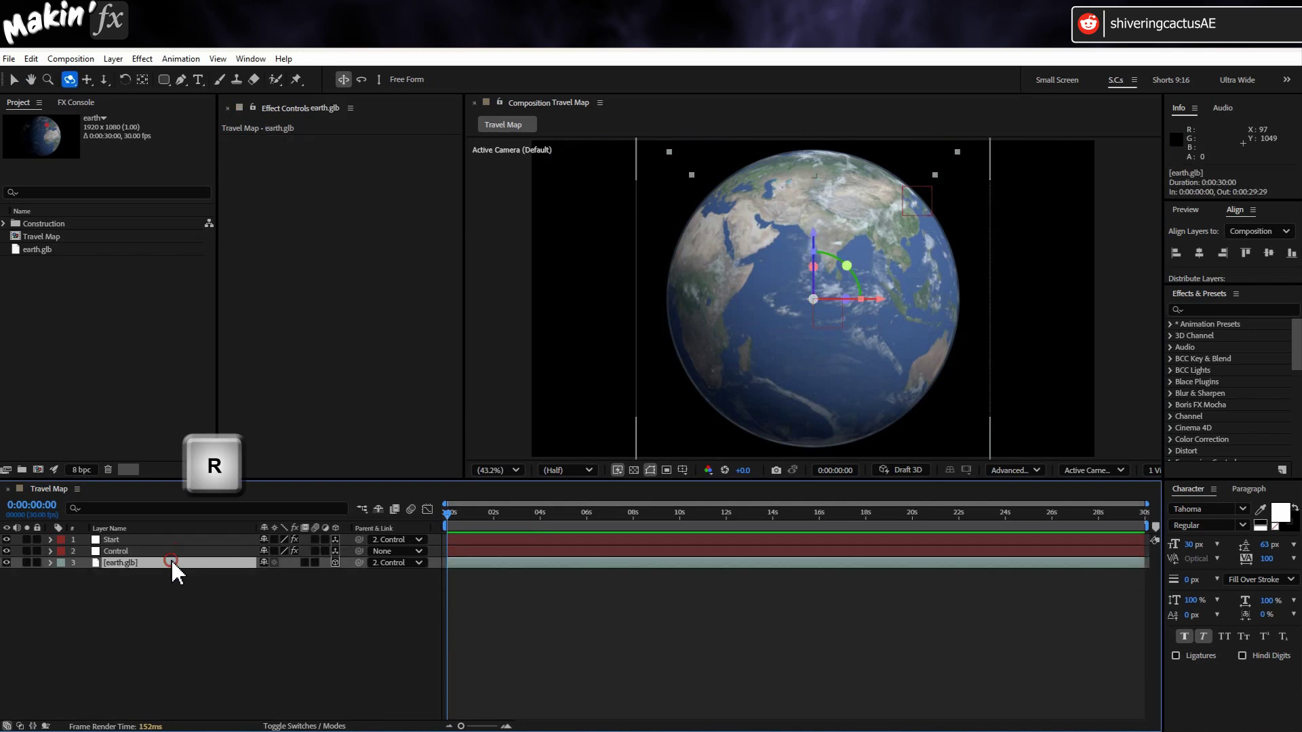
{"action": "key", "text": "r"}
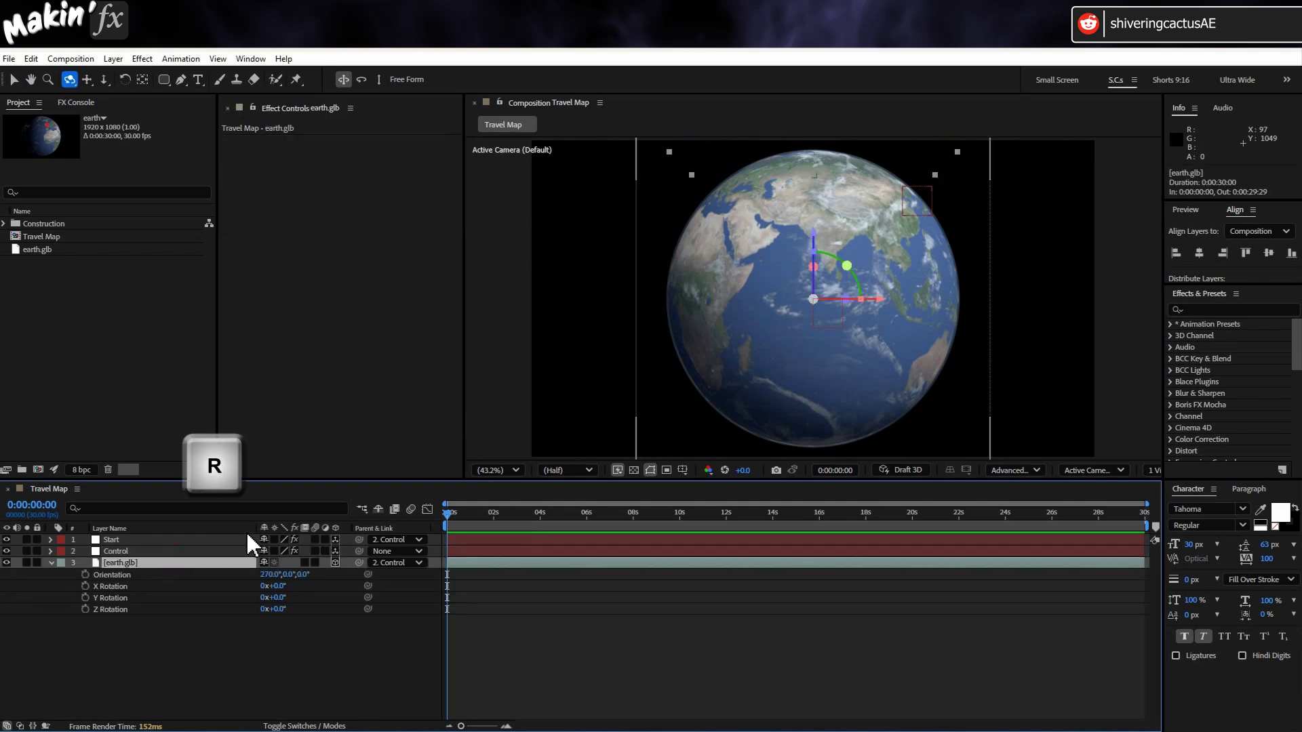
{"action": "left_click", "coordinate": [13, 79]}
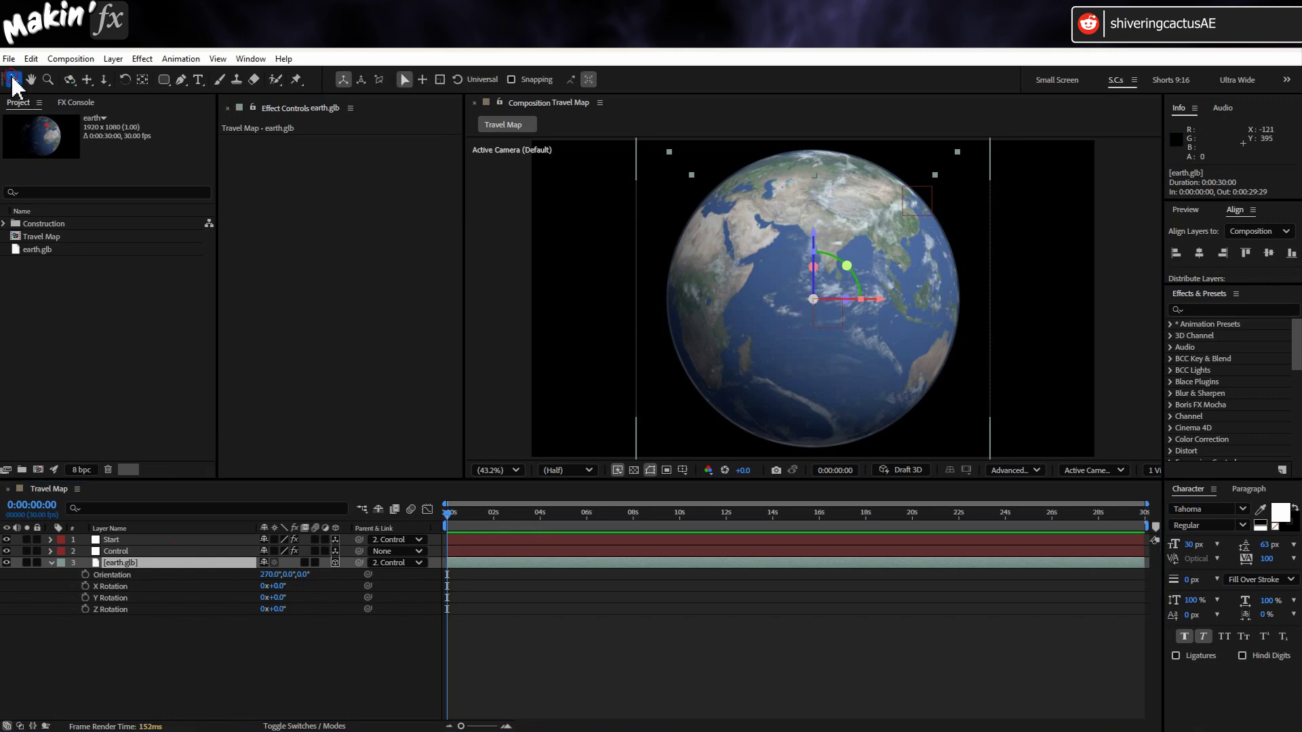
{"action": "key", "text": "slash"}
{"action": "key", "text": "h"}
{"action": "left_click_drag", "start_coordinate": [886, 212], "coordinate": [866, 405]}
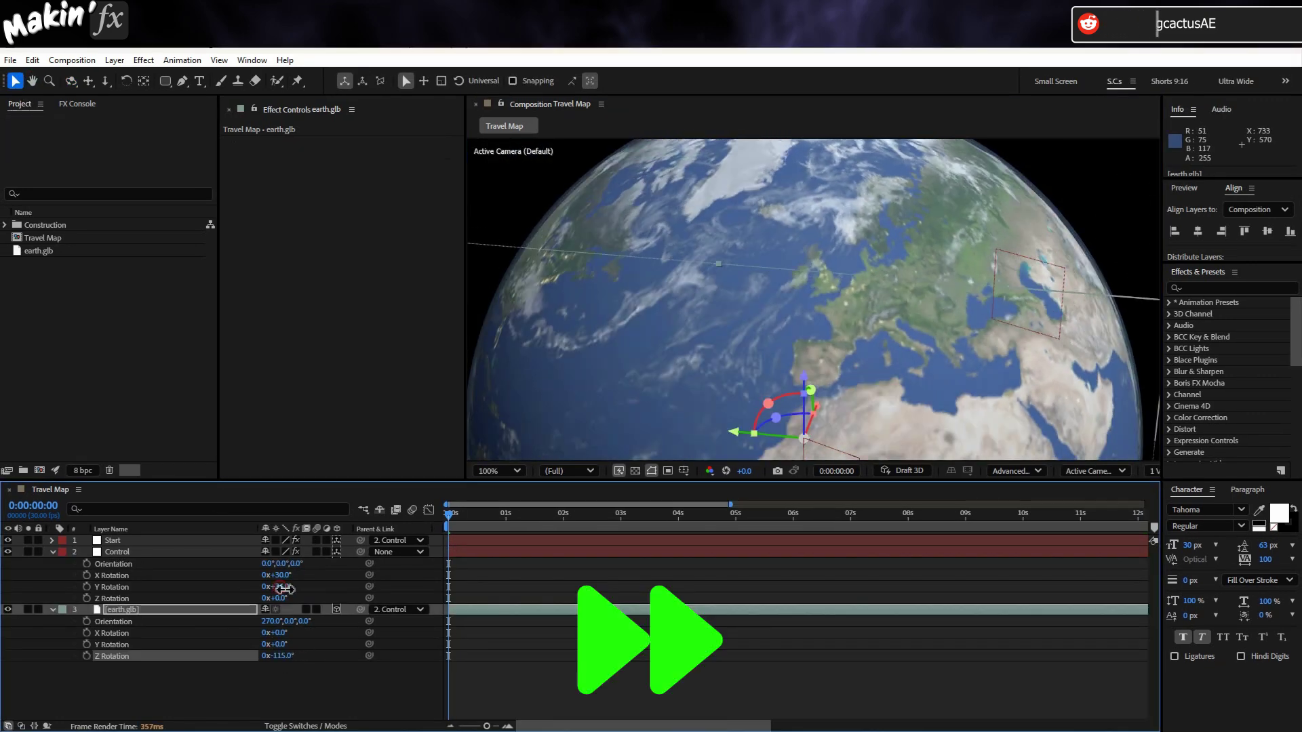
Step: Rotate Control and earth.glb so Europe faces the camera, with earth Z Rotation -162.2°
{"action": "left_click_drag", "start_coordinate": [284, 588], "coordinate": [305, 588]}
{"action": "mouse_move", "coordinate": [278, 655]}
{"action": "left_mouse_down"}
{"action": "mouse_move", "coordinate": [313, 650]}
{"action": "mouse_move", "coordinate": [271, 634]}
{"action": "mouse_move", "coordinate": [290, 653]}
{"action": "left_mouse_up"}
{"action": "key", "text": "period"}
{"action": "key", "text": "period"}
{"action": "key", "text": "period"}
{"action": "key", "text": "period"}
{"action": "left_click", "coordinate": [285, 656]}
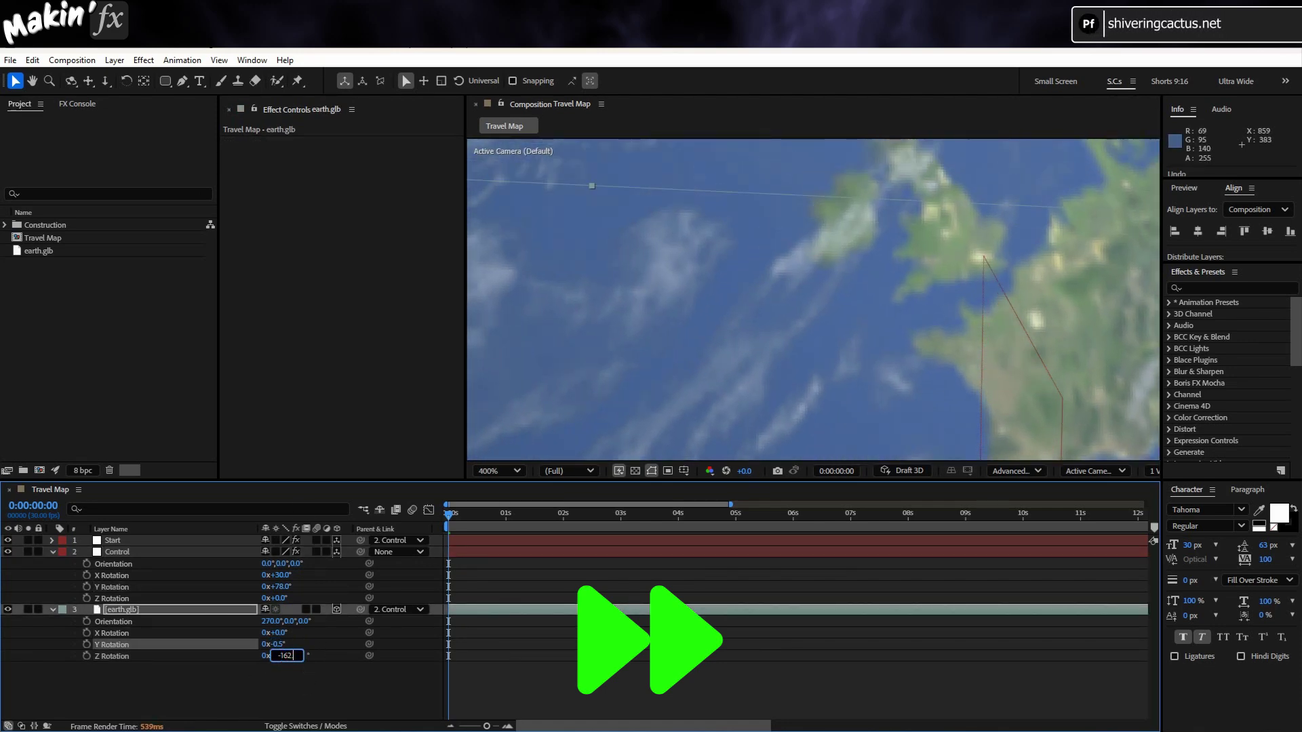
{"action": "type", "text": ".2"}
{"action": "key", "text": "Return"}
{"action": "key", "text": "slash"}
Step: Create a text layer reading London on the globe
{"action": "left_click", "coordinate": [199, 81]}
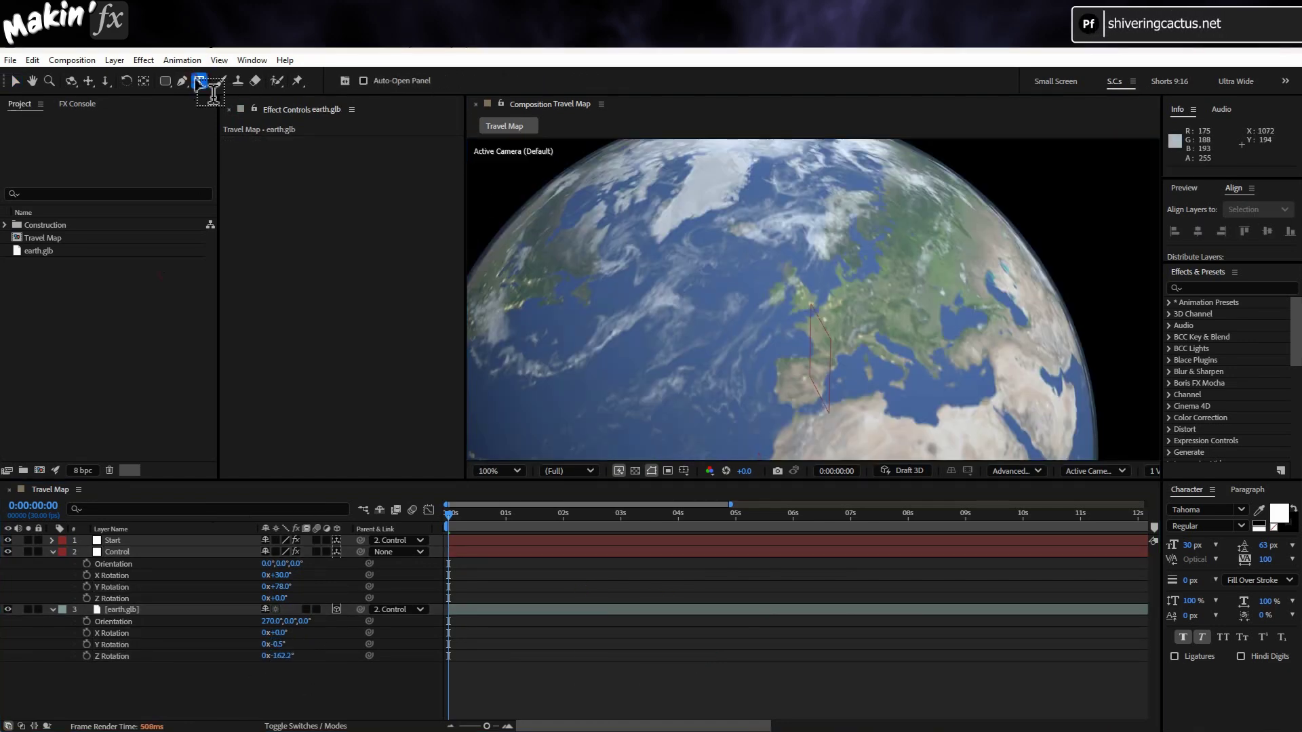
{"action": "left_click", "coordinate": [828, 291]}
{"action": "type", "text": "Lo"}
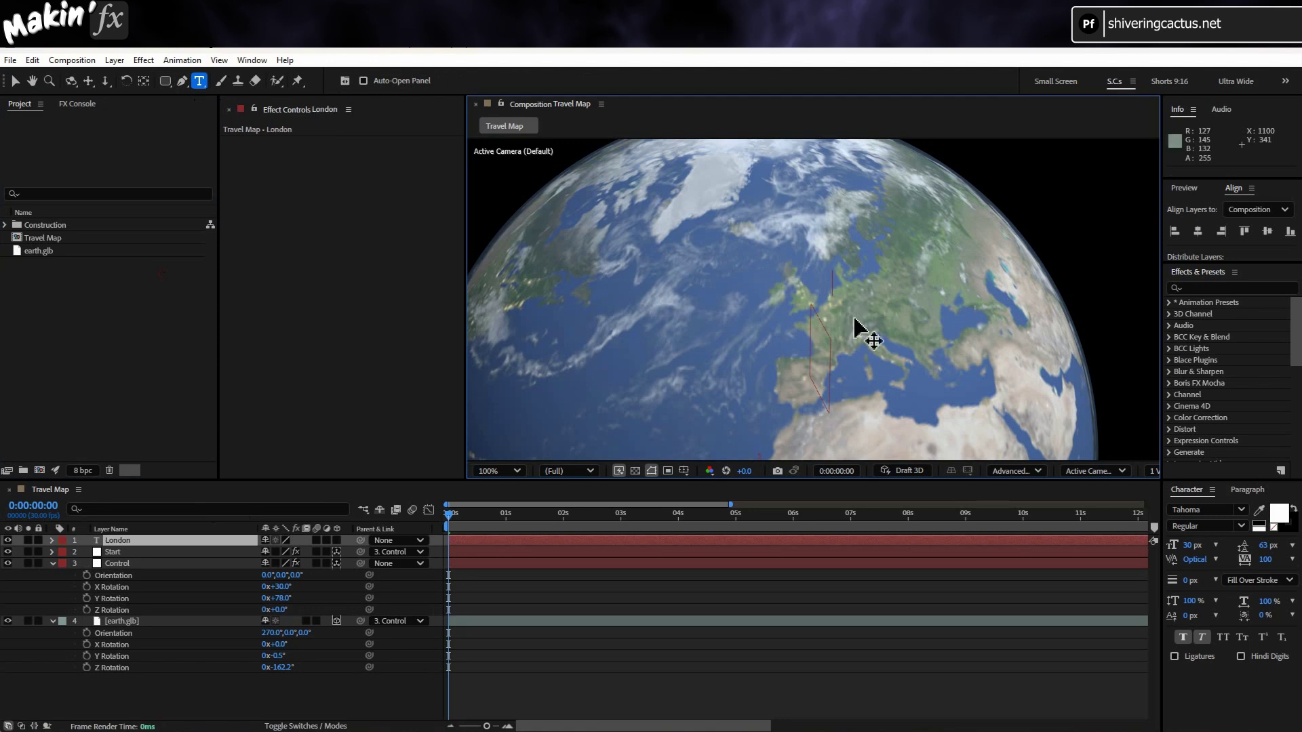
{"action": "type", "text": "ndon"}
{"action": "left_click", "coordinate": [15, 81]}
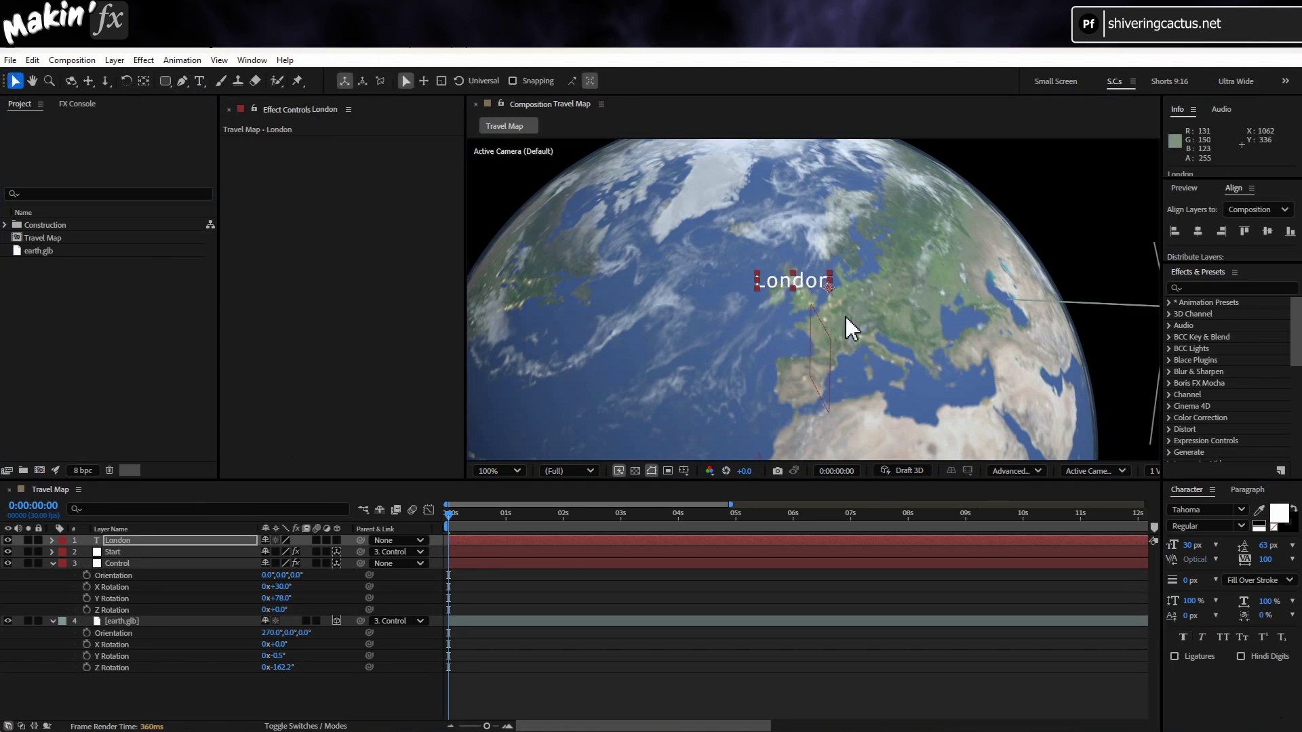
Step: Make London 3D, parent it to Start, and position it at 21.4, -7.1, -4.6
{"action": "left_click", "coordinate": [337, 540]}
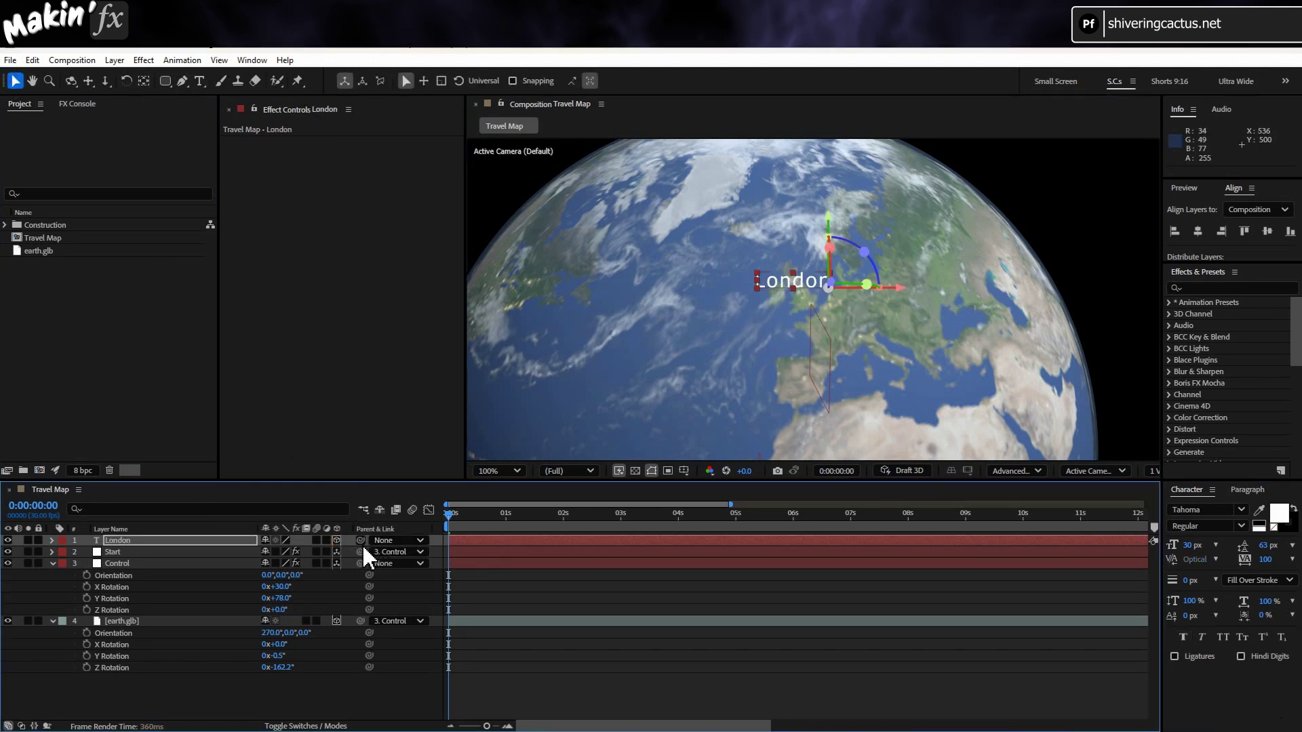
{"action": "left_click_drag", "start_coordinate": [361, 542], "coordinate": [320, 561]}
{"action": "key", "text": "p"}
{"action": "left_click", "coordinate": [276, 552]}
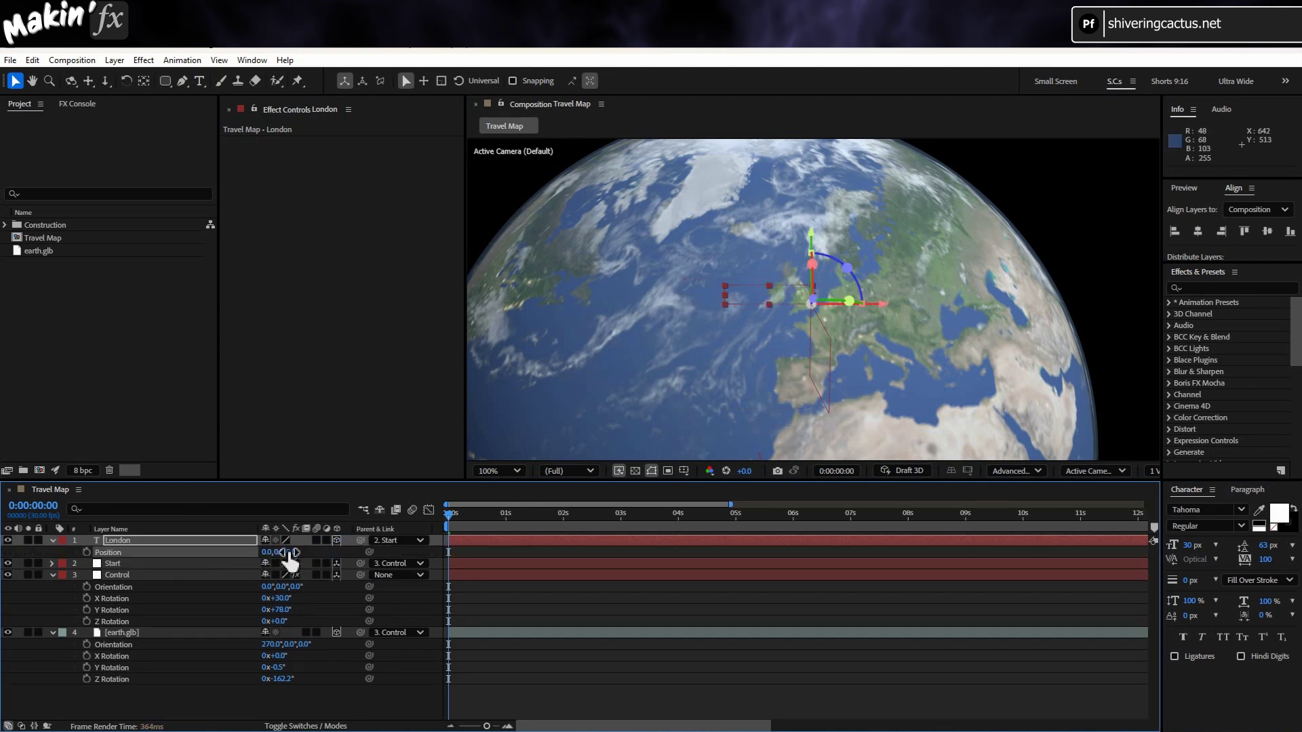
{"action": "left_click_drag", "start_coordinate": [875, 305], "coordinate": [901, 388]}
{"action": "left_click_drag", "start_coordinate": [280, 621], "coordinate": [313, 624]}
Step: Collapse the layers and duplicate the Start null as a new null named End
{"action": "left_click", "coordinate": [90, 584]}
{"action": "left_click", "coordinate": [53, 564]}
{"action": "left_click", "coordinate": [52, 575]}
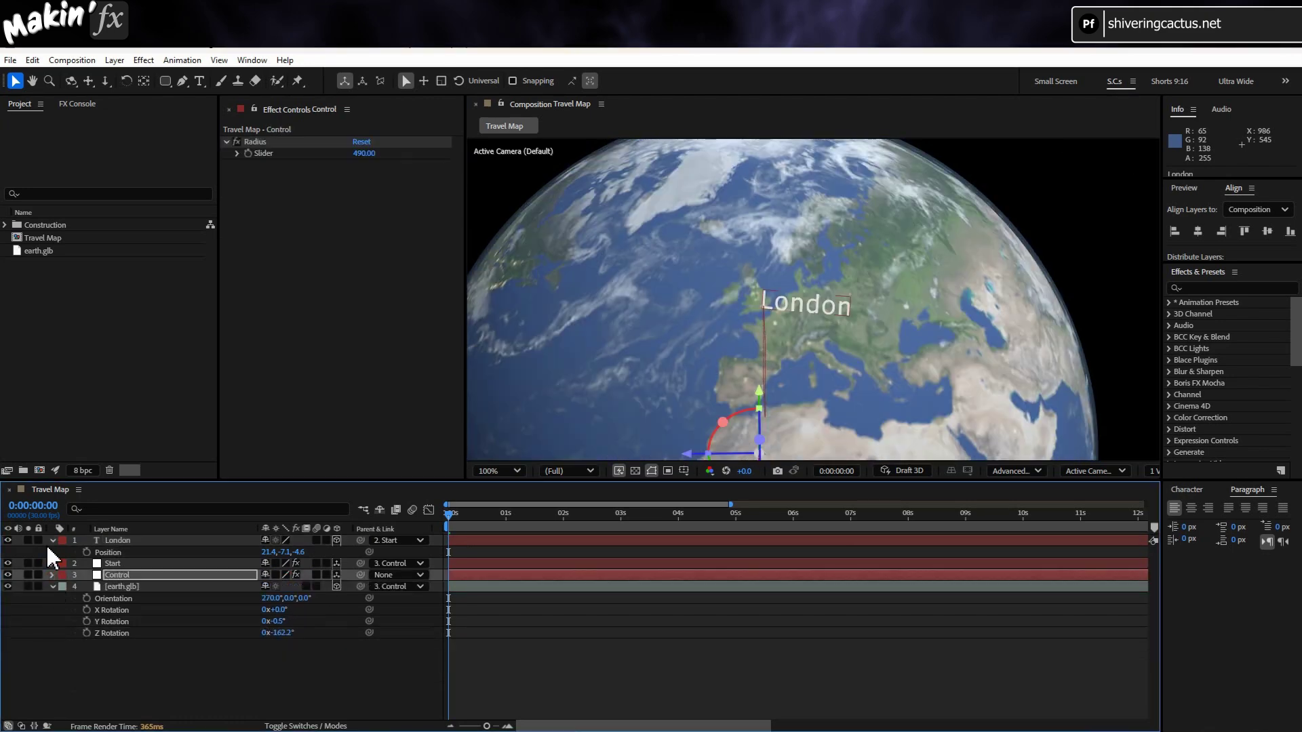
{"action": "left_click", "coordinate": [52, 541]}
{"action": "left_click", "coordinate": [164, 551]}
{"action": "key", "text": "ctrl+d"}
{"action": "key", "text": "Return"}
{"action": "type", "text": "End"}
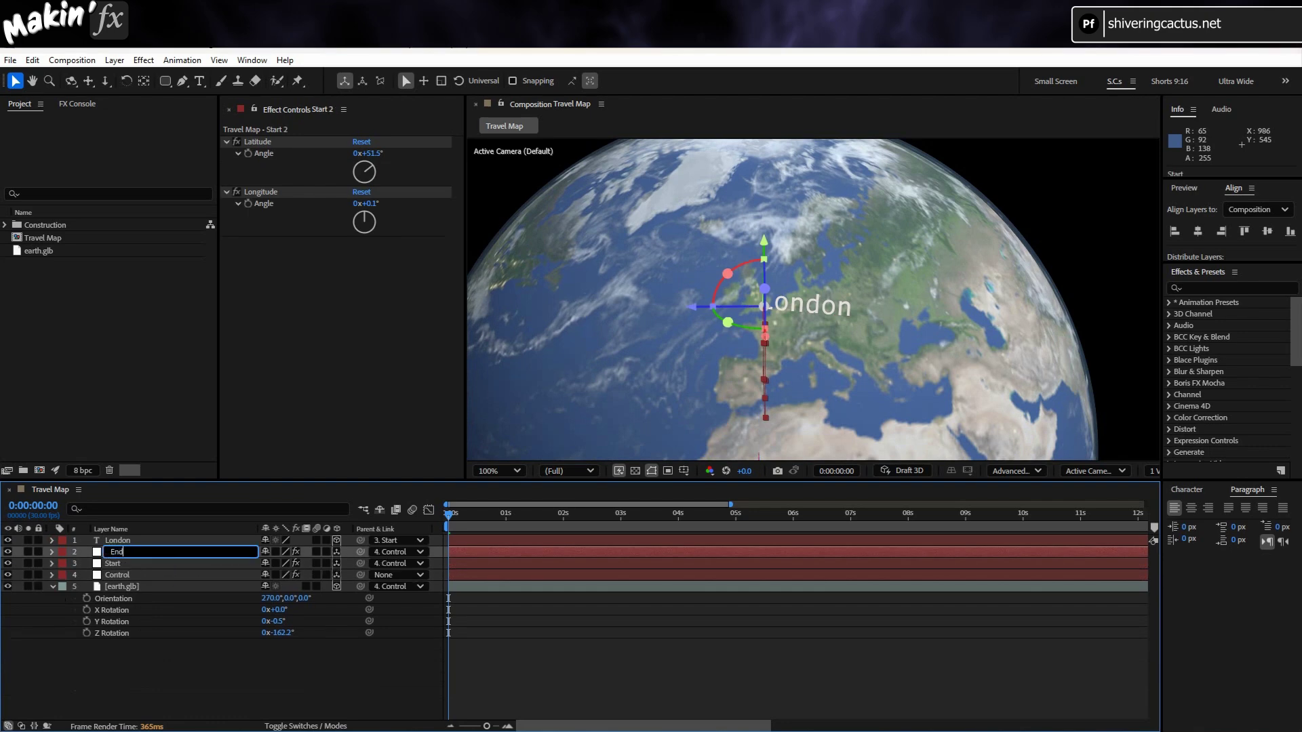
{"action": "key", "text": "Return"}
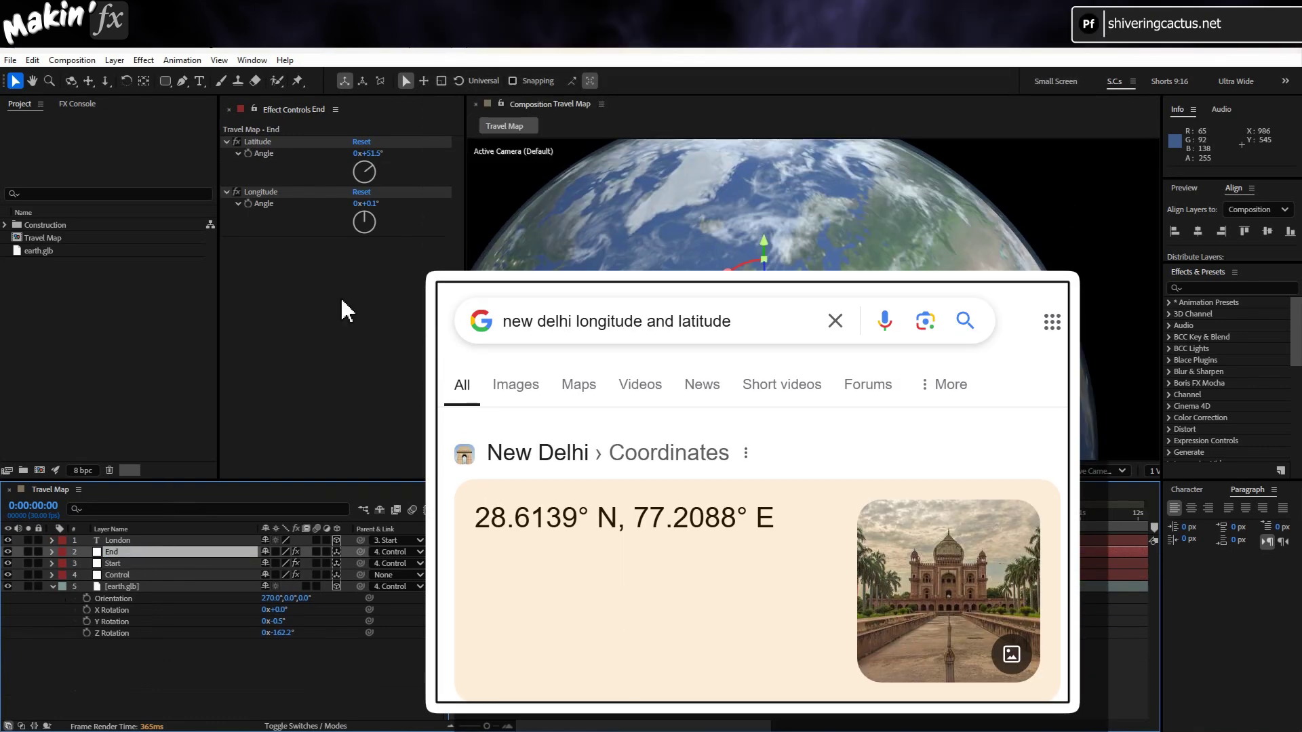
Step: Set End's Latitude to 28.7°, right-align the London label, and confirm the Longitude value
{"action": "left_click", "coordinate": [378, 161]}
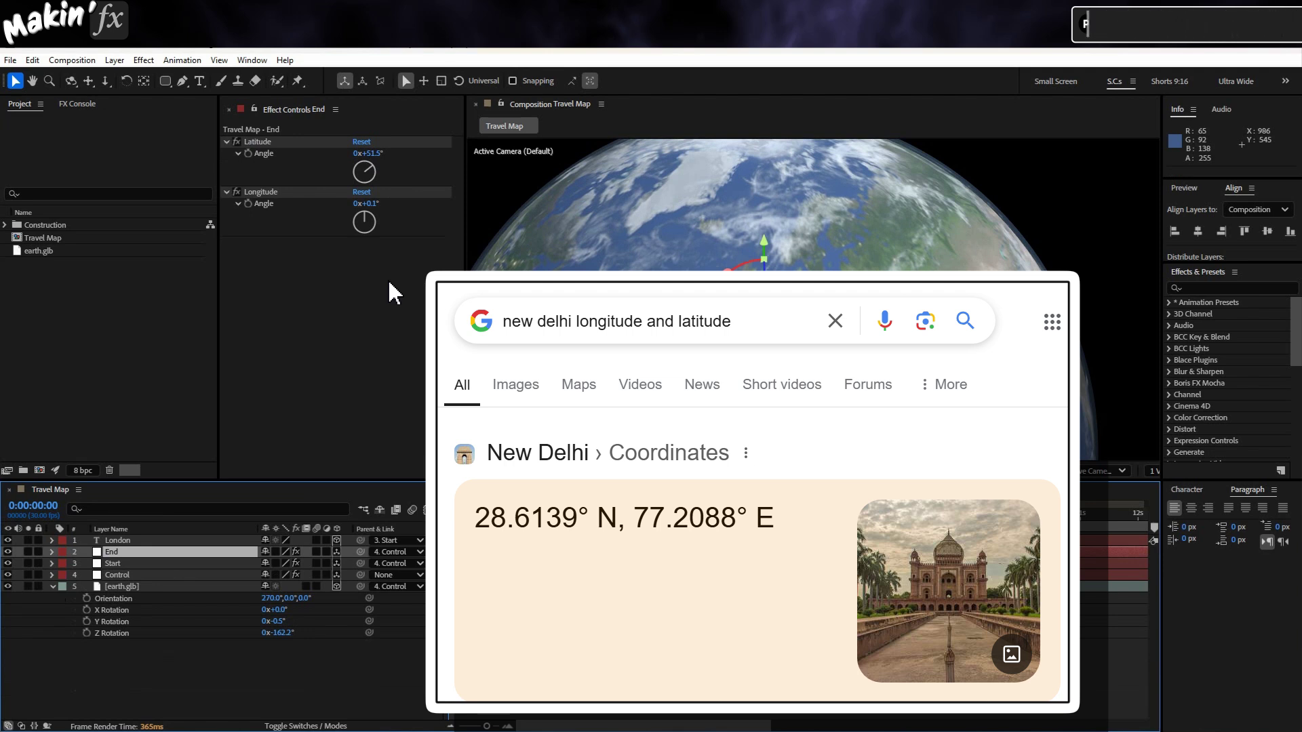
{"action": "left_click", "coordinate": [131, 544]}
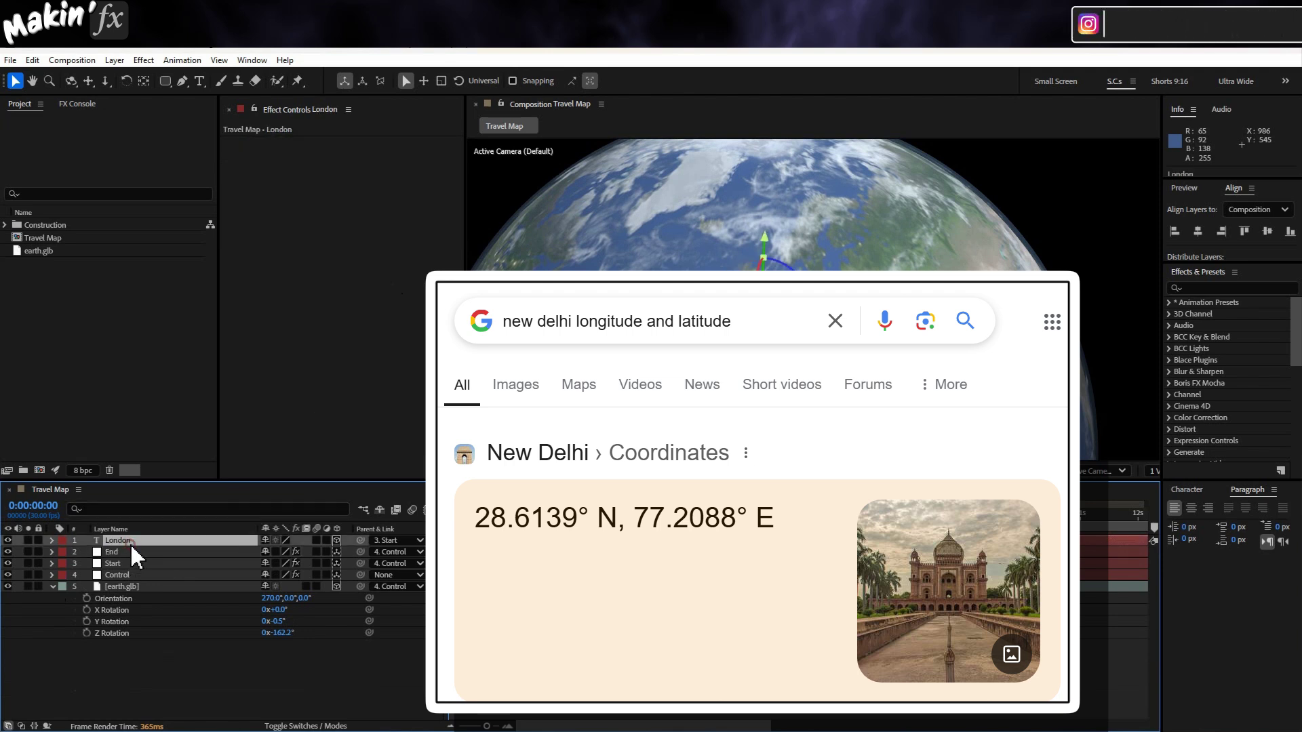
{"action": "left_click", "coordinate": [1207, 507]}
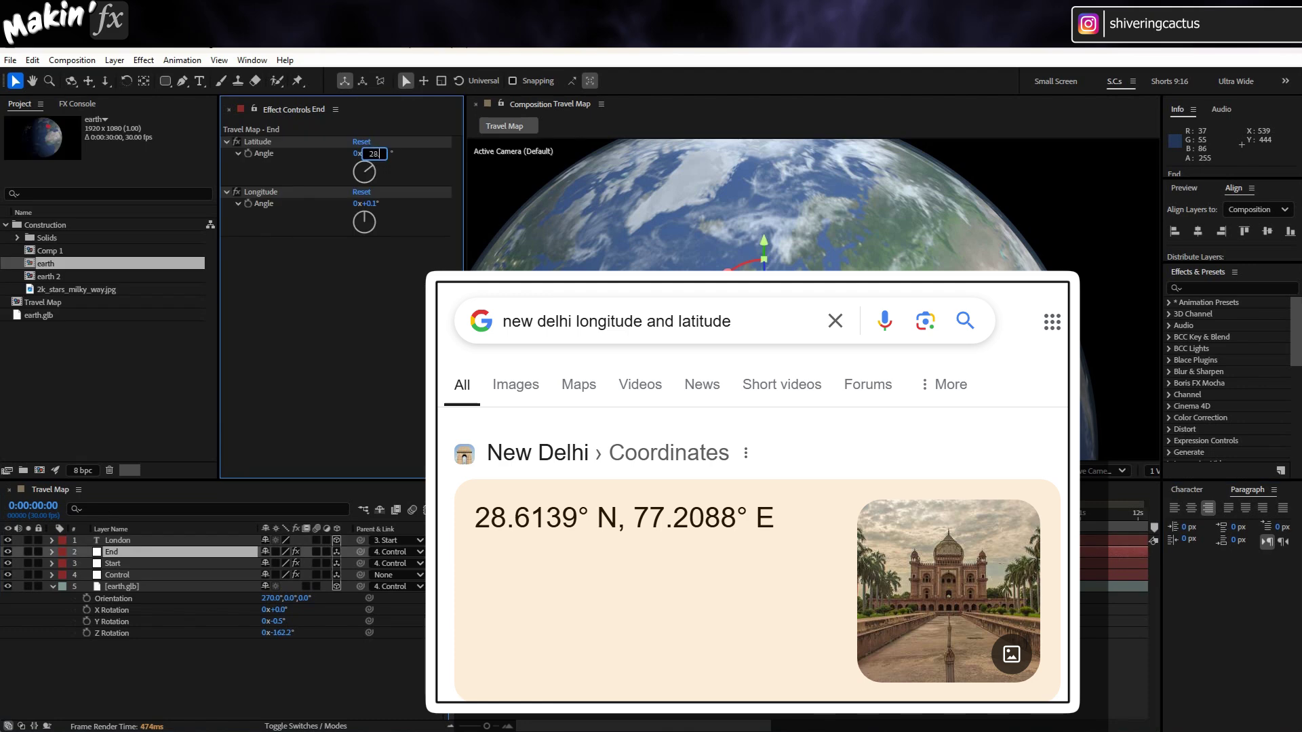
{"action": "key", "text": "Return"}
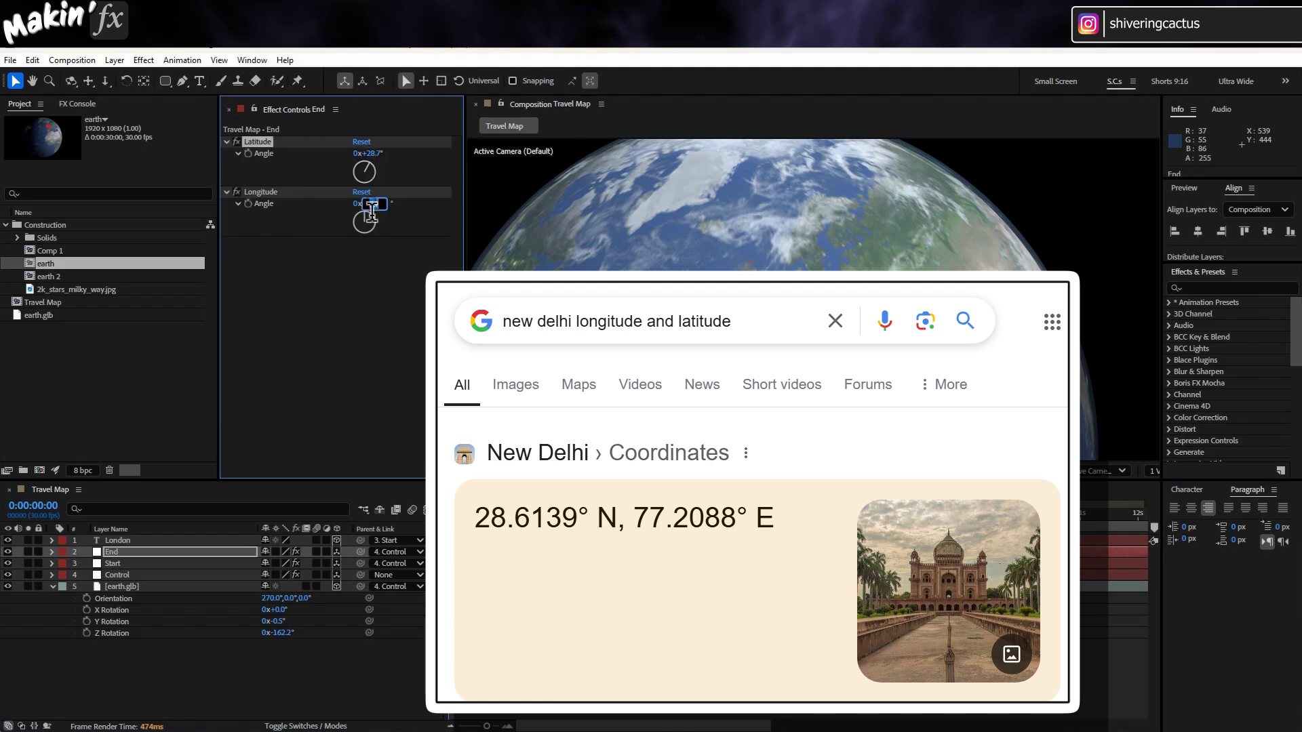
{"action": "left_click", "coordinate": [373, 204]}
{"action": "key", "text": "Return"}
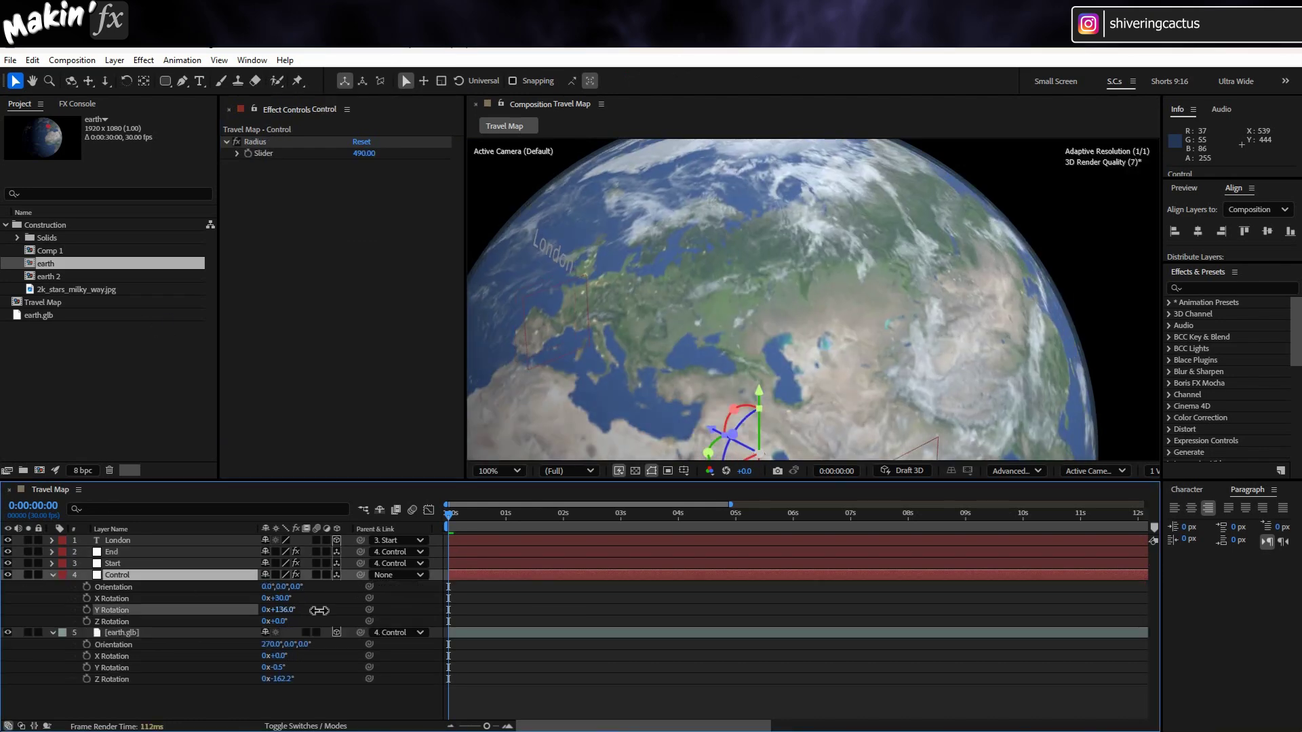
Step: Scrub Control's Y Rotation to turn the globe from Europe toward Asia, then collapse the layers
{"action": "left_click_drag", "start_coordinate": [319, 610], "coordinate": [295, 610]}
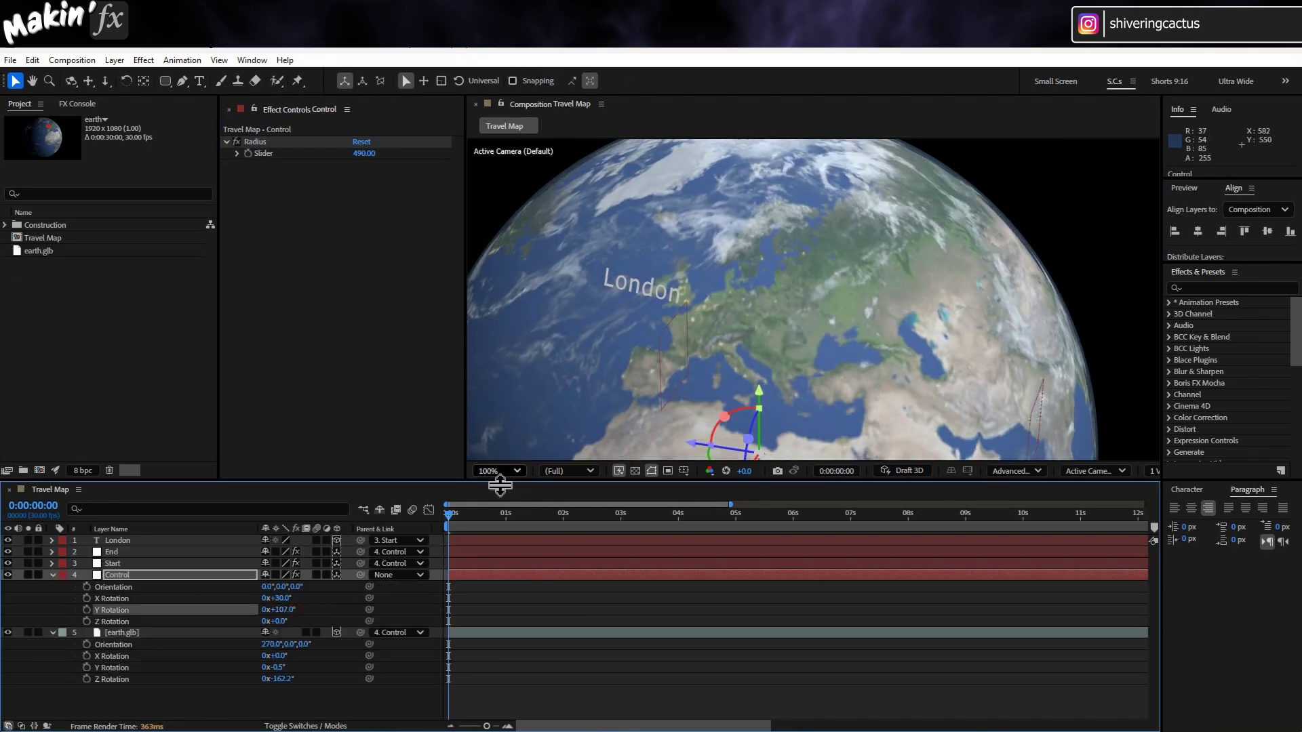
{"action": "left_click_drag", "start_coordinate": [596, 411], "coordinate": [596, 285]}
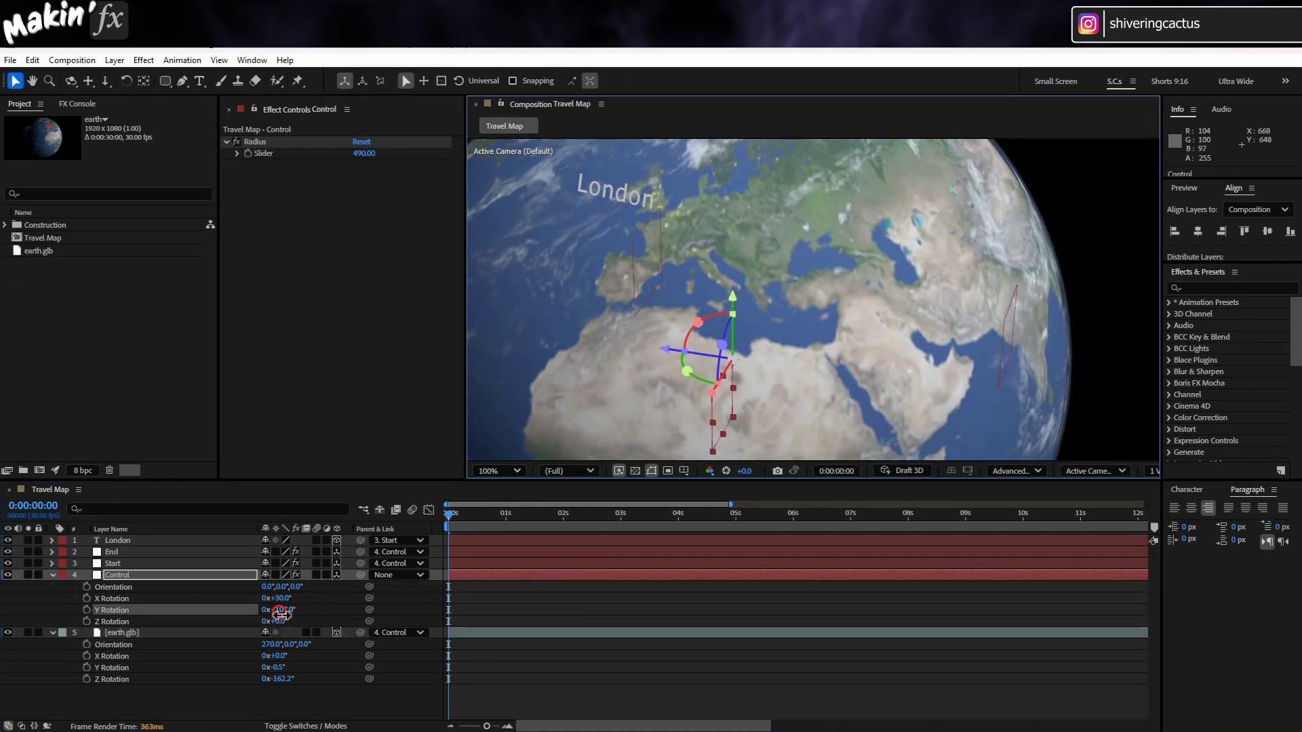
{"action": "left_click_drag", "start_coordinate": [281, 611], "coordinate": [308, 610]}
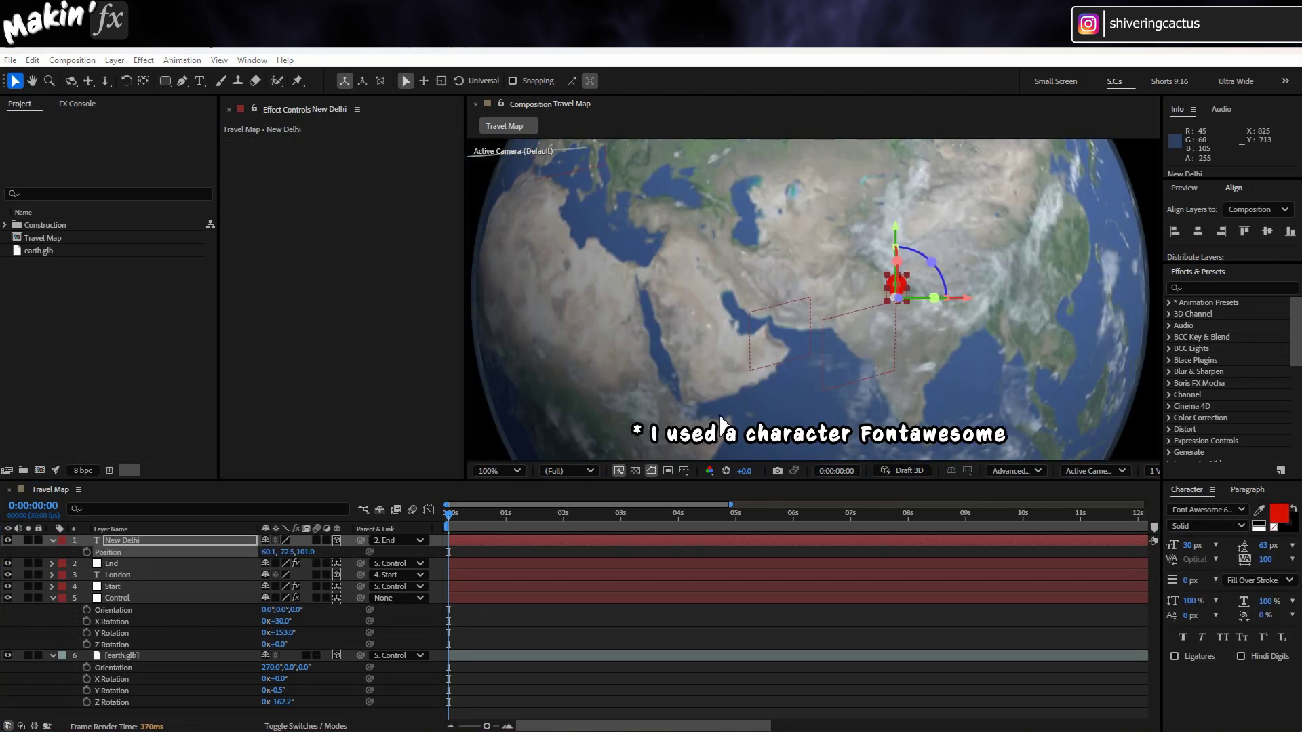
{"action": "left_click", "coordinate": [52, 598]}
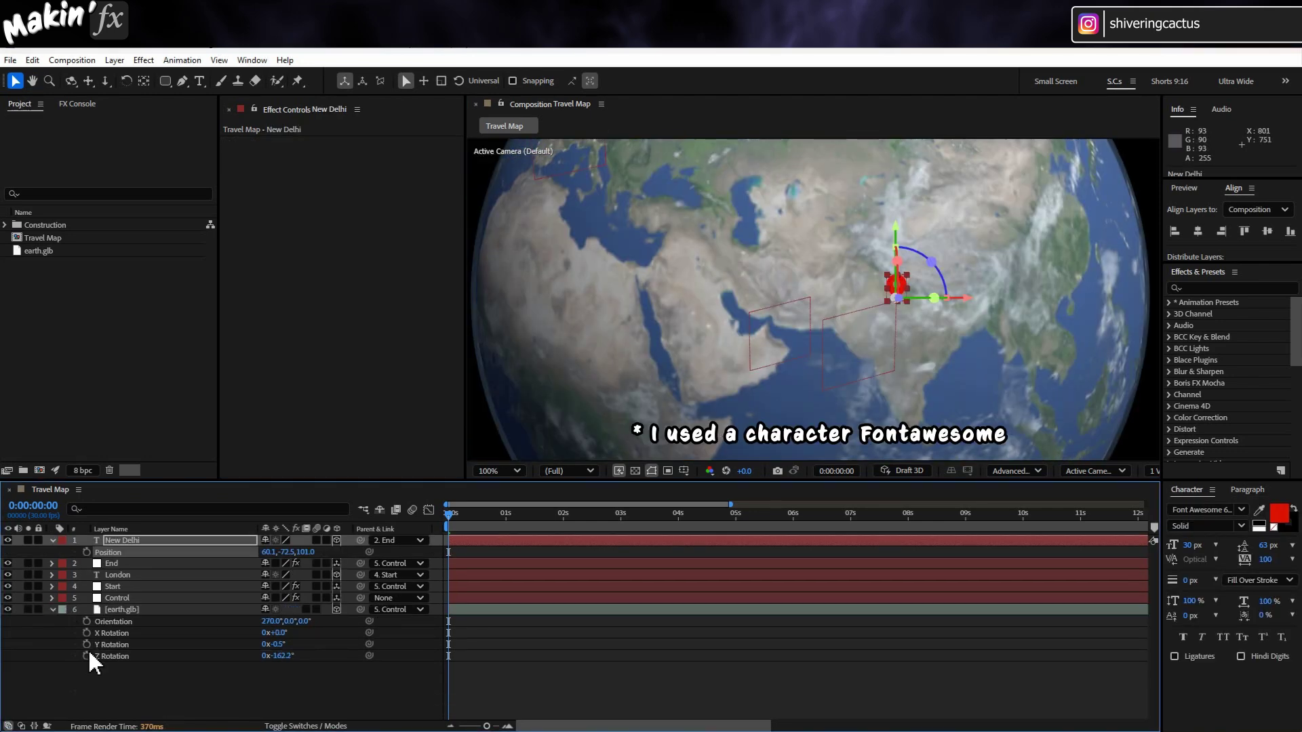
{"action": "left_click", "coordinate": [90, 655]}
{"action": "left_click", "coordinate": [53, 541]}
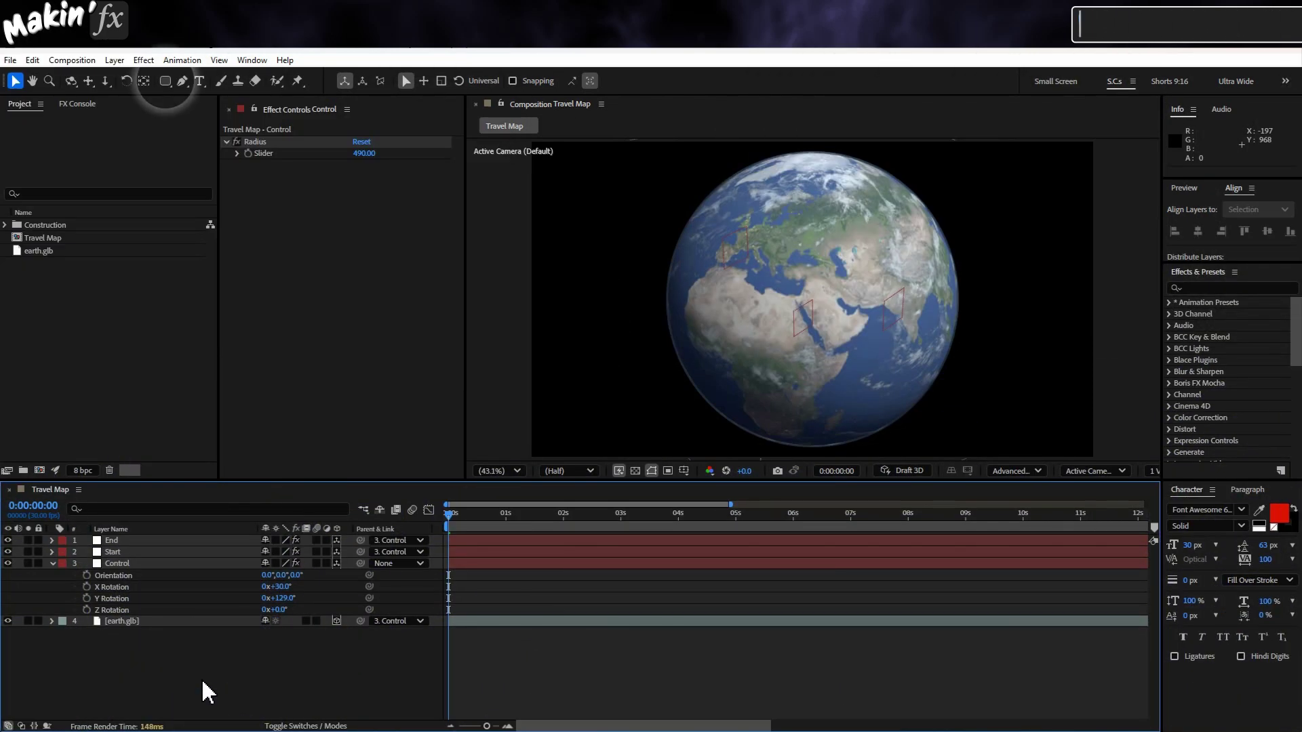
Step: Create a full-frame ellipse shape layer and rename it Arc
{"action": "left_click", "coordinate": [168, 79]}
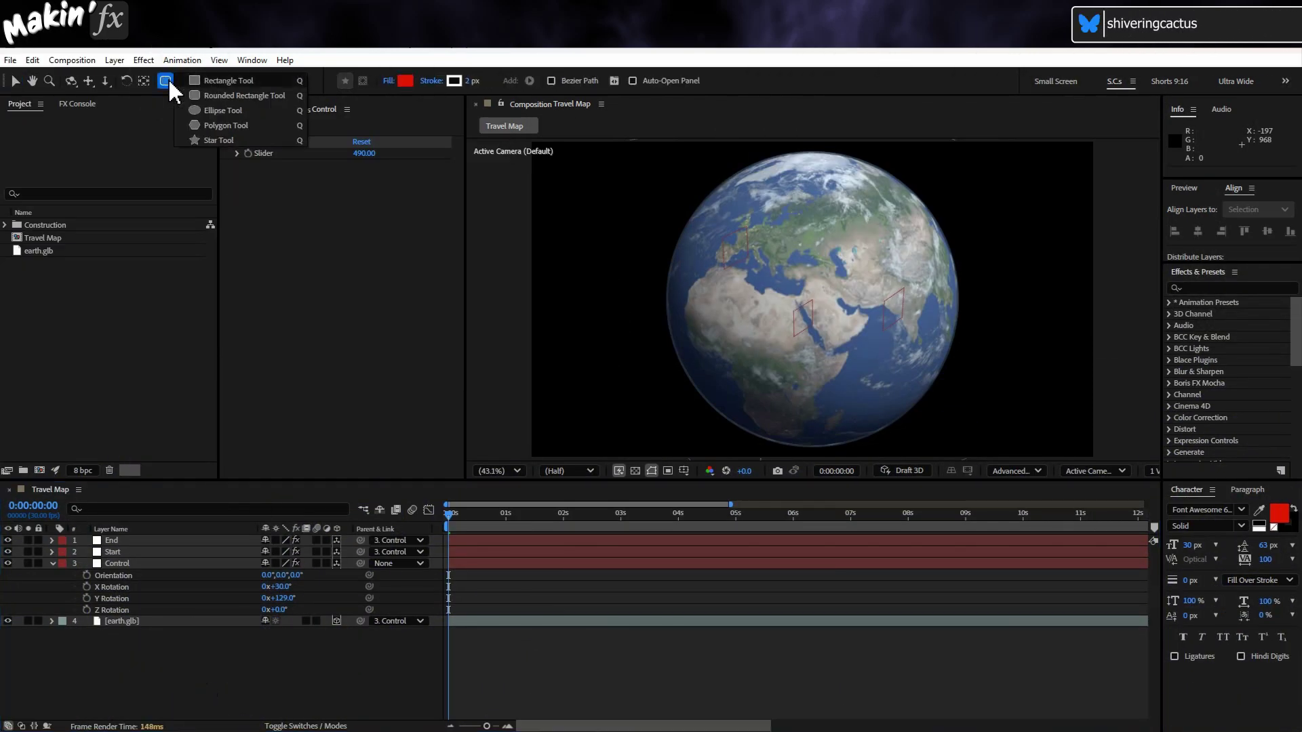
{"action": "left_click", "coordinate": [242, 110]}
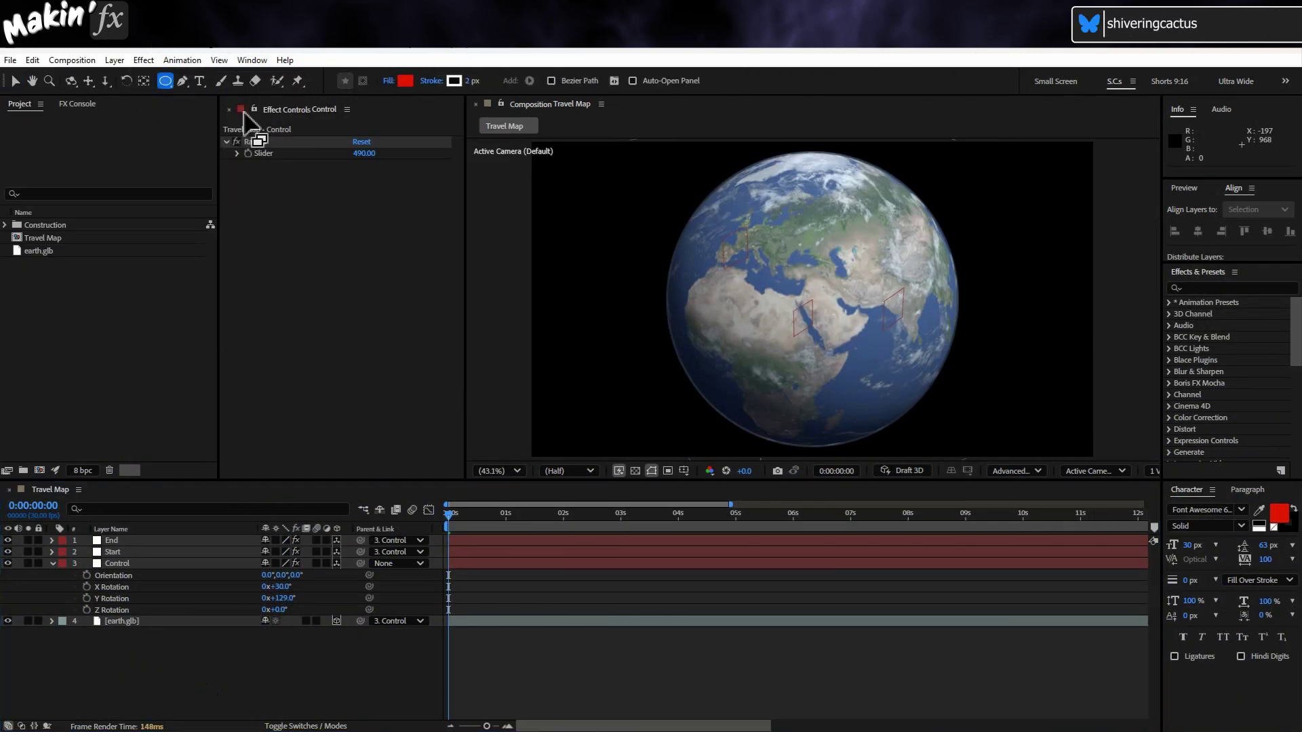
{"action": "double_click", "coordinate": [166, 79]}
{"action": "key", "text": "v"}
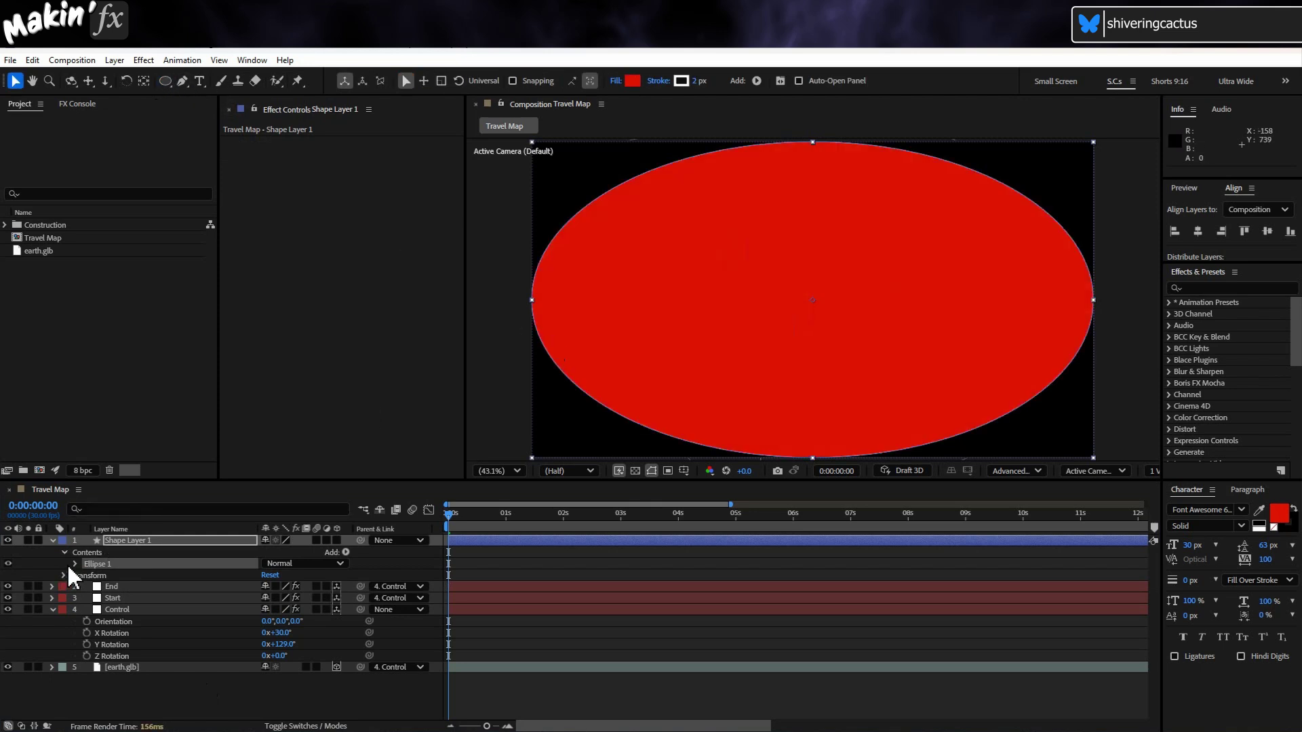
{"action": "left_click", "coordinate": [130, 540]}
{"action": "key", "text": "Return"}
{"action": "type", "text": "Arc"}
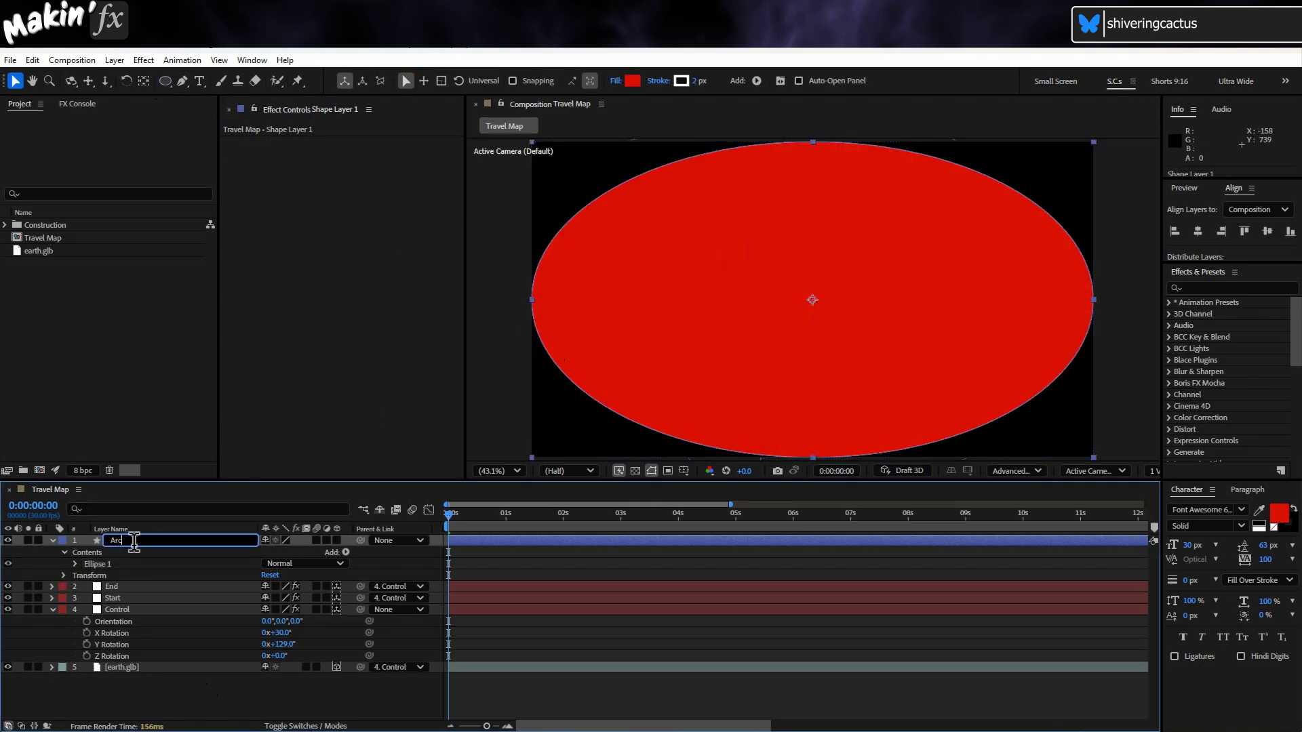
{"action": "key", "text": "Return"}
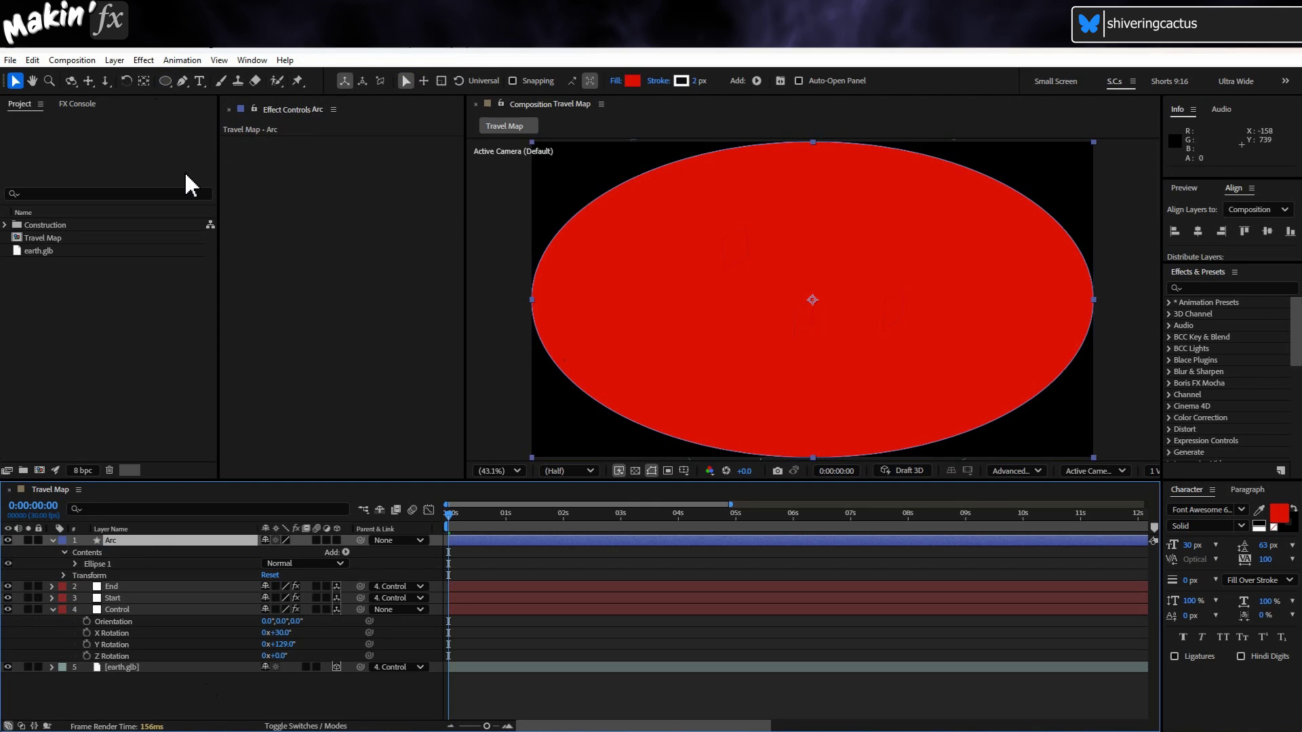
Step: Add a Slider Control named Height to Arc and set it to 300
{"action": "left_click", "coordinate": [144, 61]}
{"action": "mouse_move", "coordinate": [217, 312]}
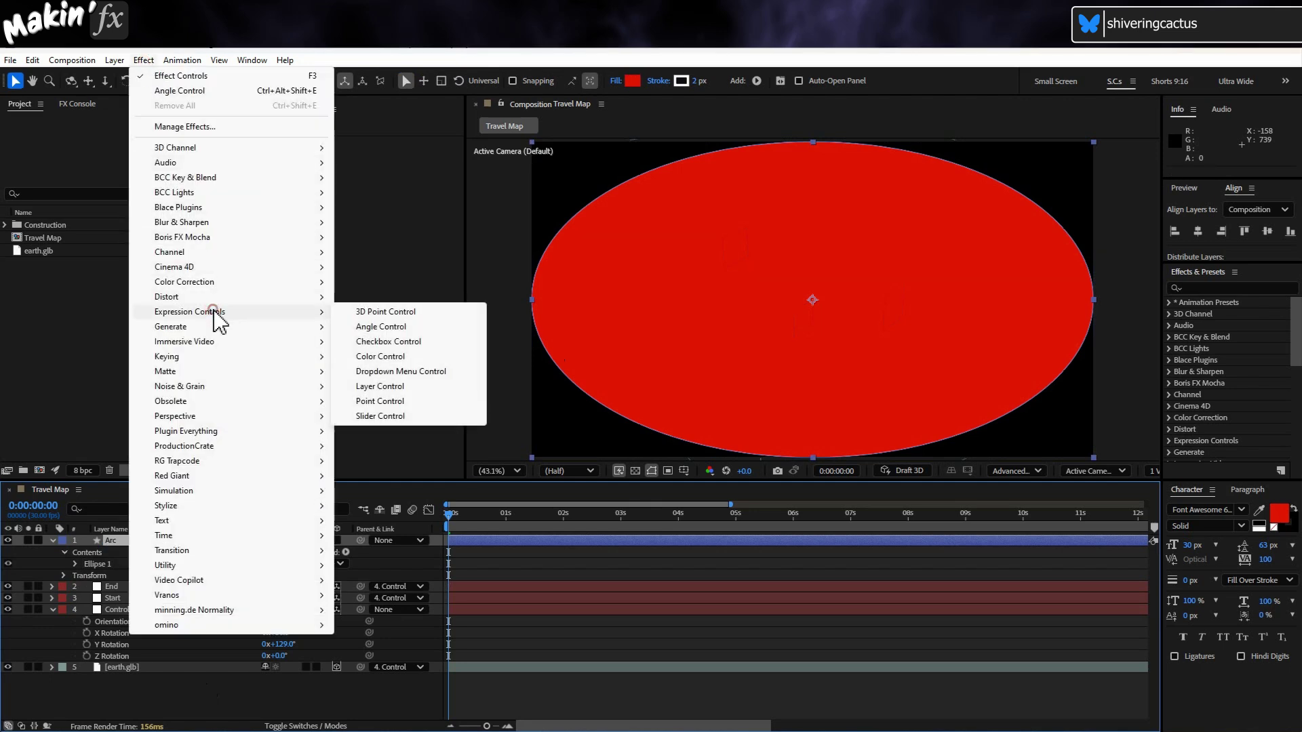
{"action": "left_click", "coordinate": [381, 416]}
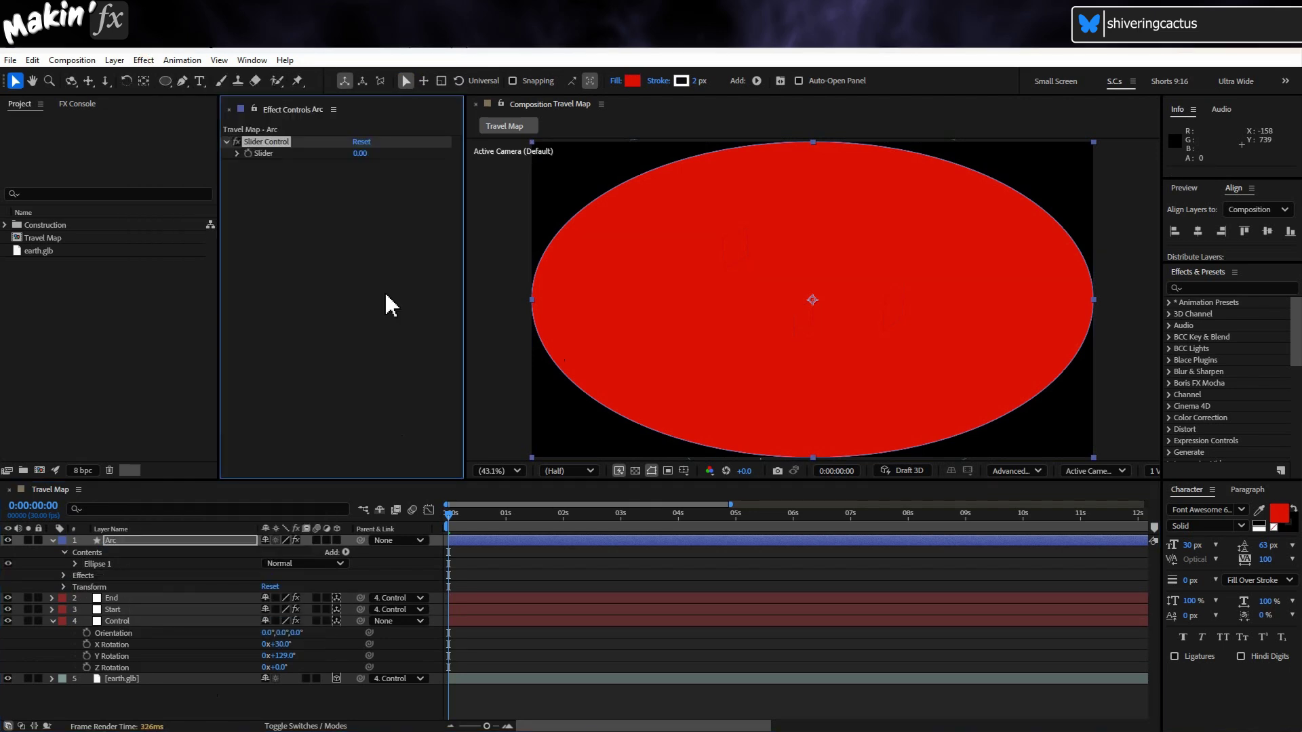
{"action": "key", "text": "Return"}
{"action": "type", "text": "Height"}
{"action": "key", "text": "Return"}
{"action": "left_click", "coordinate": [365, 155]}
{"action": "type", "text": "3"}
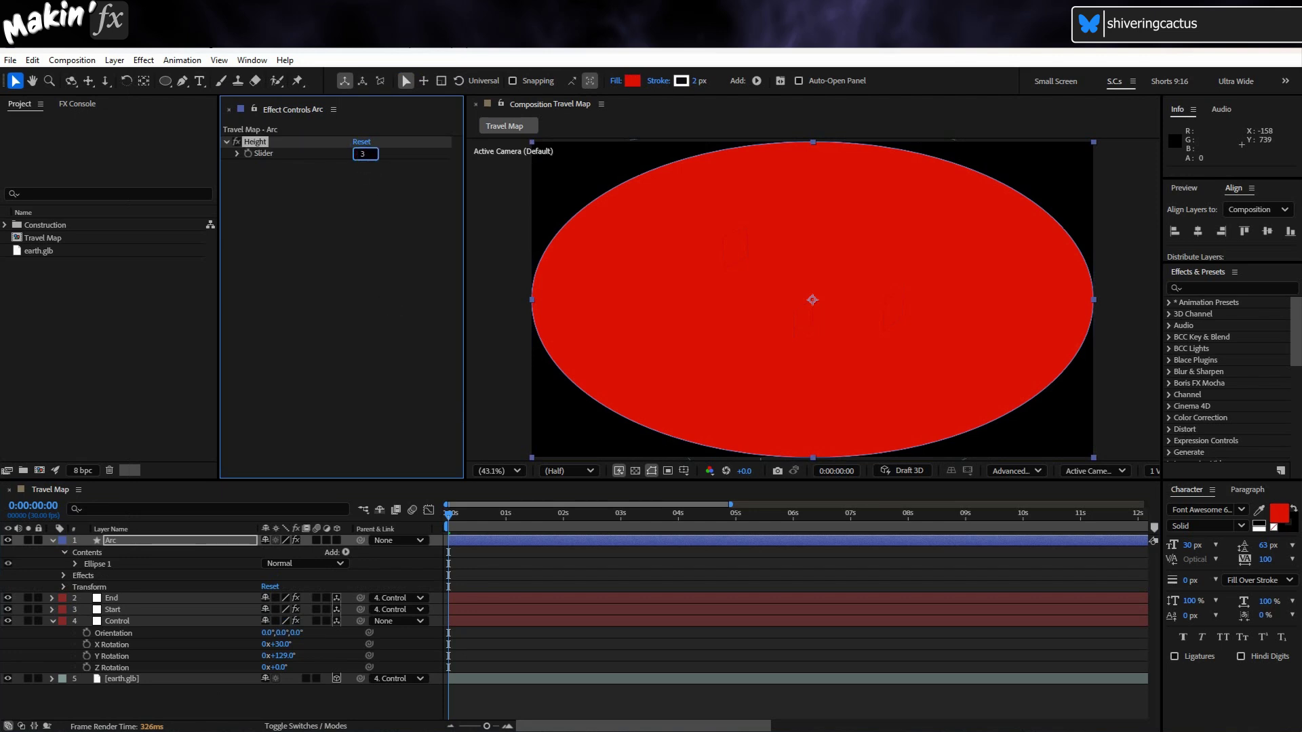
{"action": "type", "text": "00"}
{"action": "left_click", "coordinate": [333, 245]}
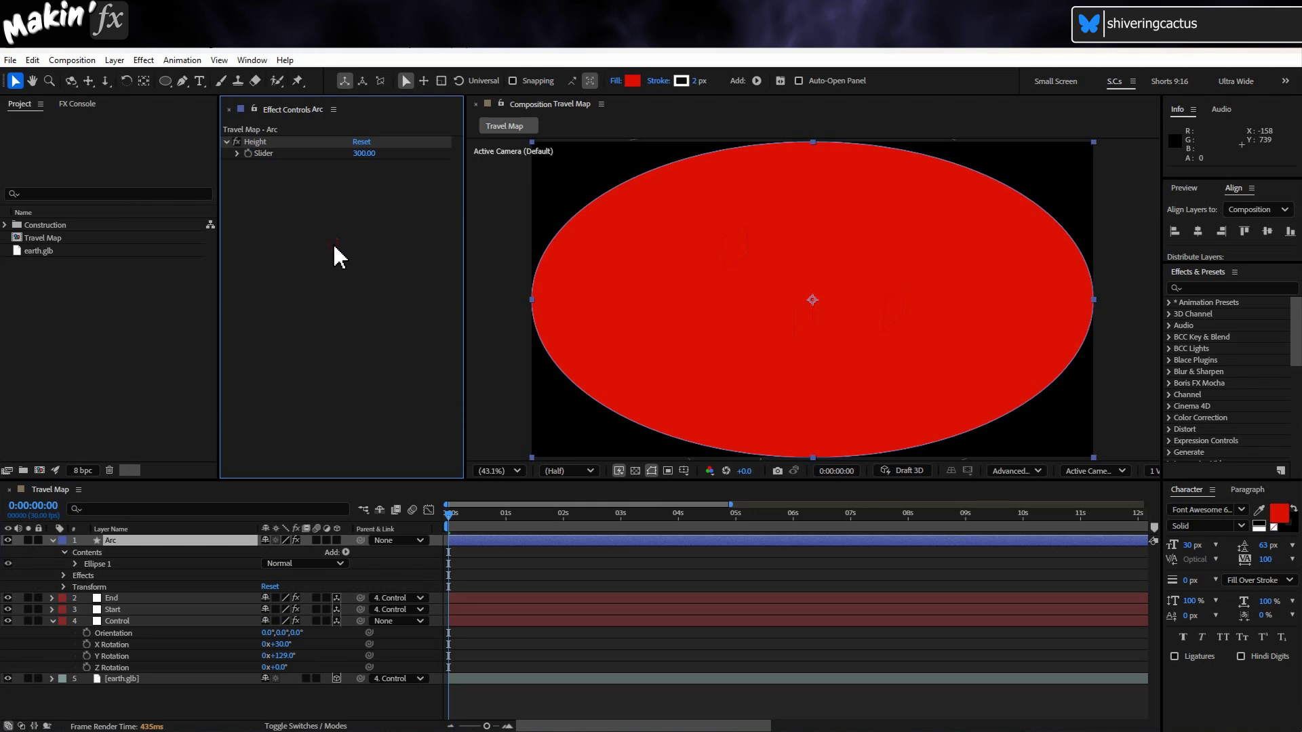
Step: Make the Arc layer 3D and start the ellipse Size expression with x linked to the Height slider
{"action": "left_click", "coordinate": [336, 540]}
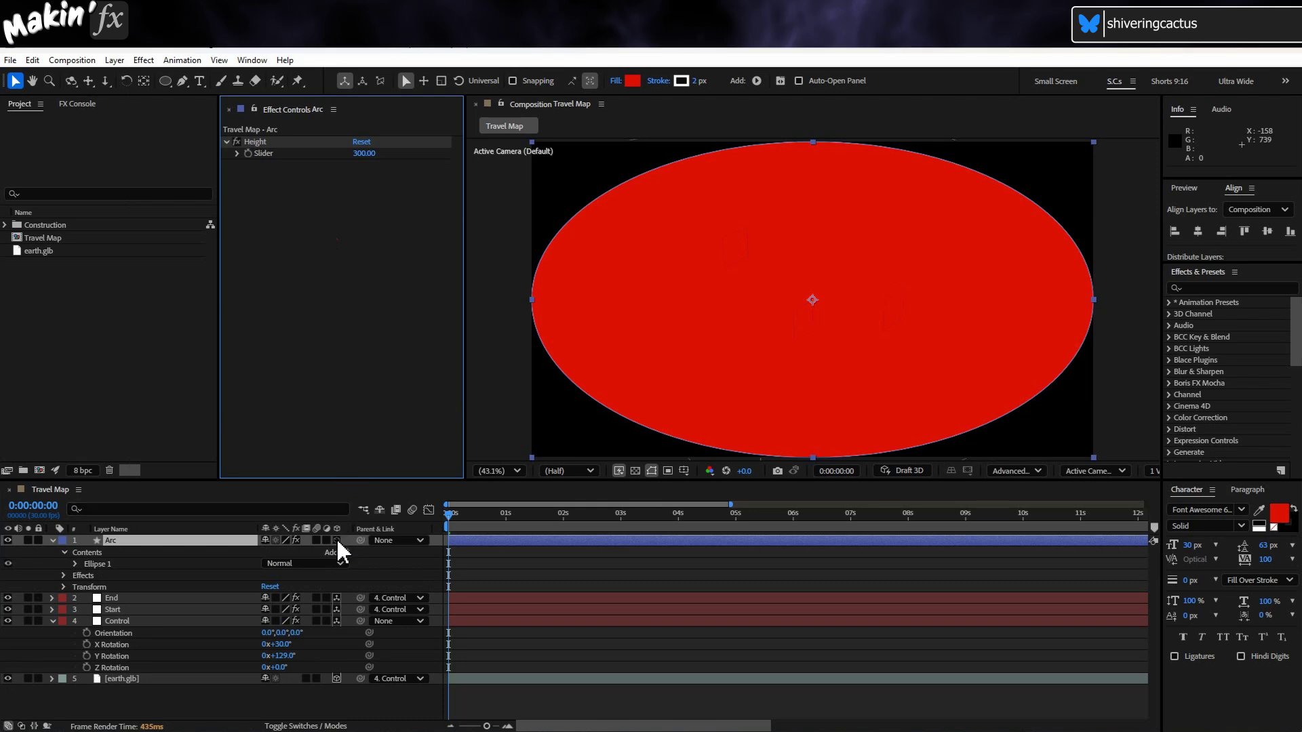
{"action": "left_click", "coordinate": [76, 564]}
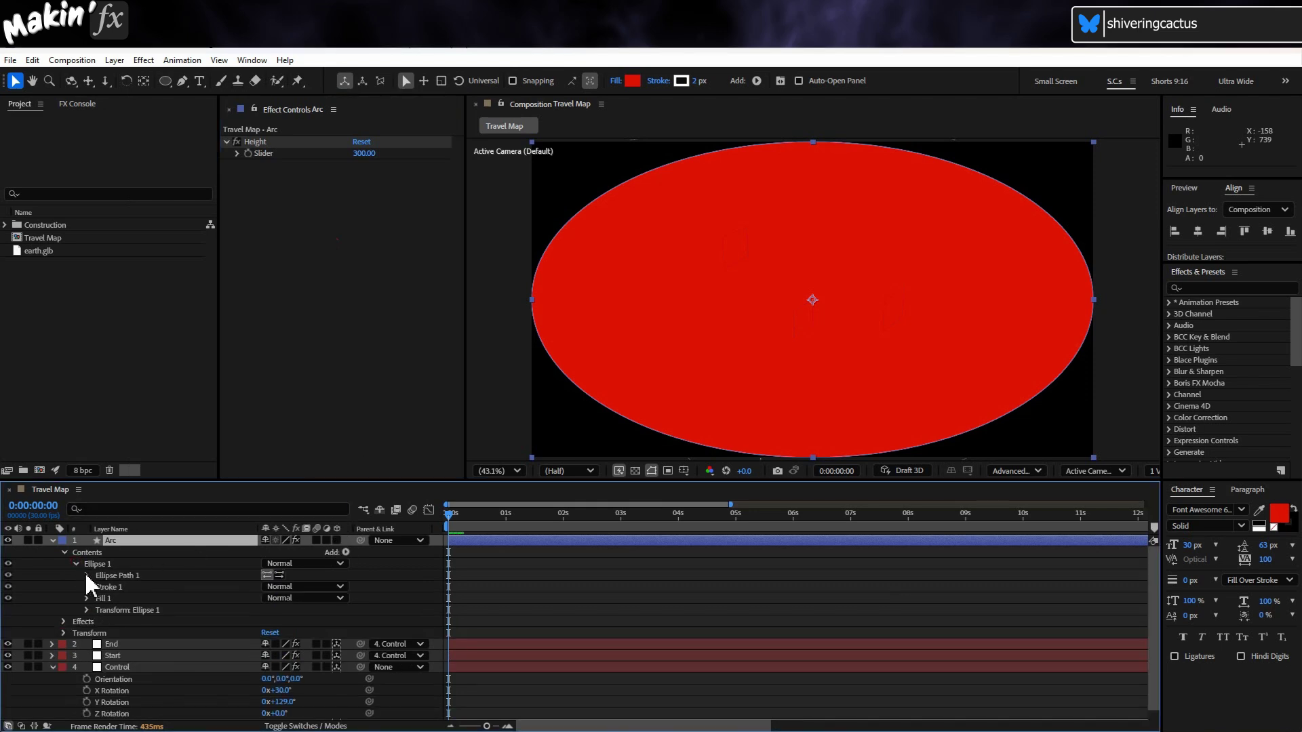
{"action": "left_click", "coordinate": [87, 575]}
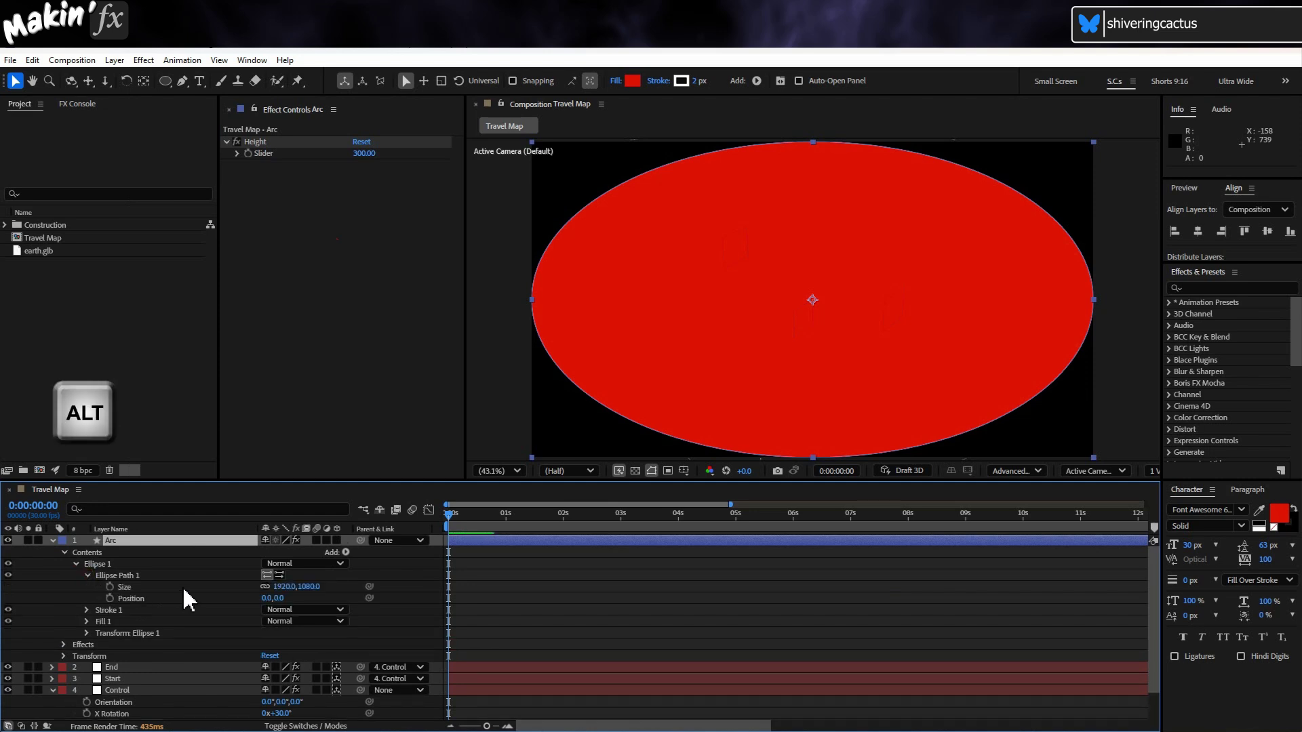
{"action": "left_click", "coordinate": [109, 586], "text": "alt"}
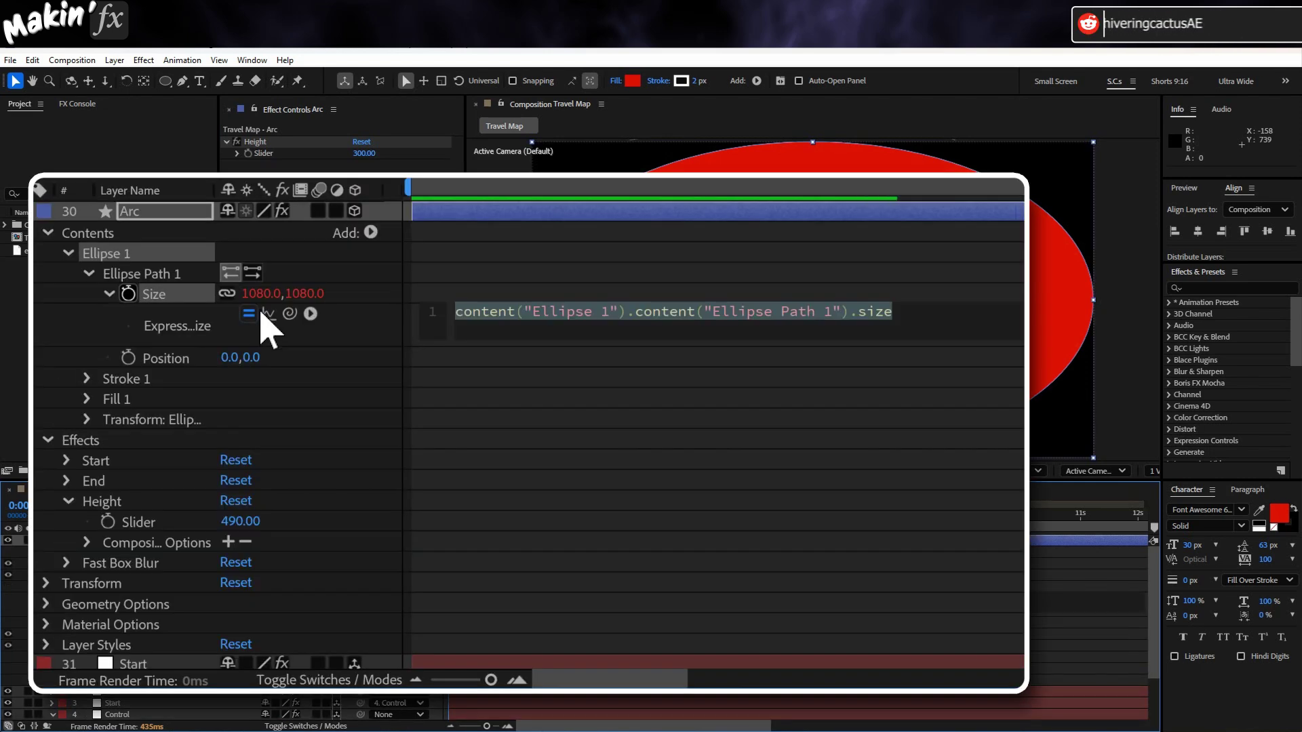
{"action": "type", "text": "var x ="}
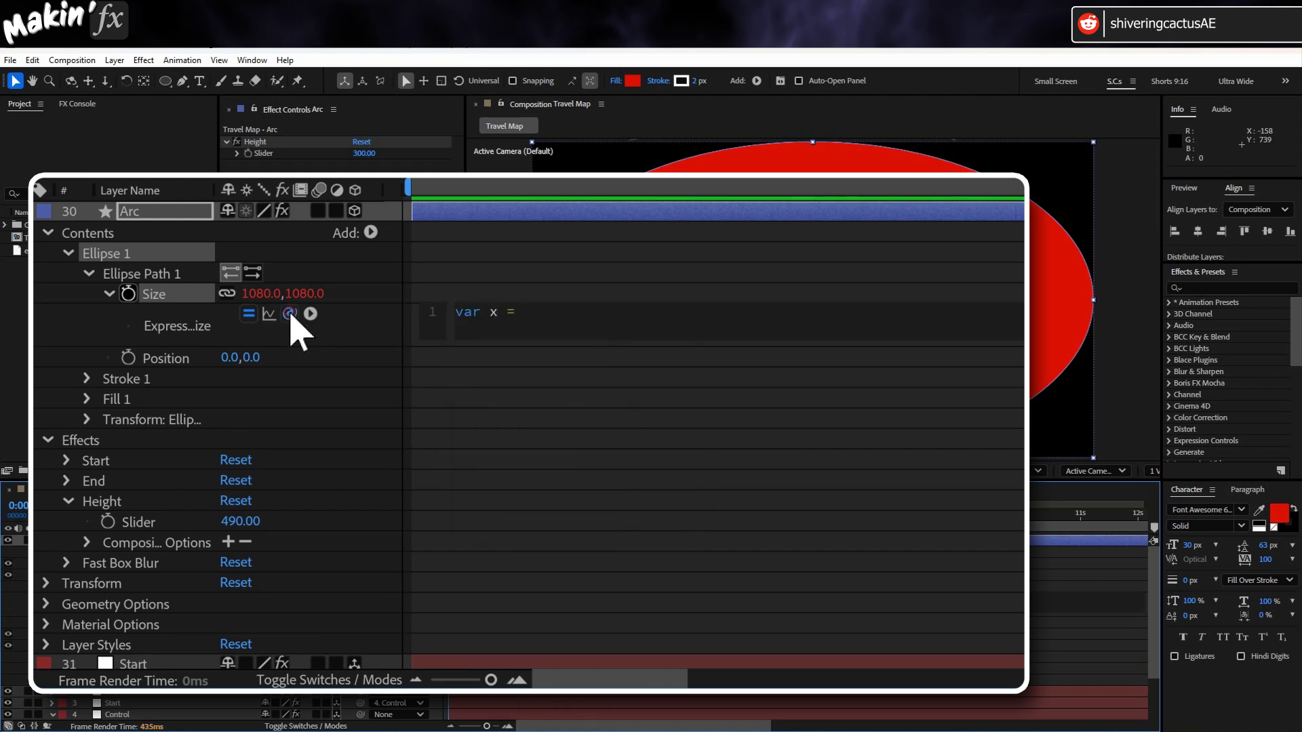
{"action": "left_click_drag", "start_coordinate": [290, 313], "coordinate": [178, 525]}
Step: Set y to length(Start position, End position) and return [x,y] from the Size expression
{"action": "type", "text": "; "}
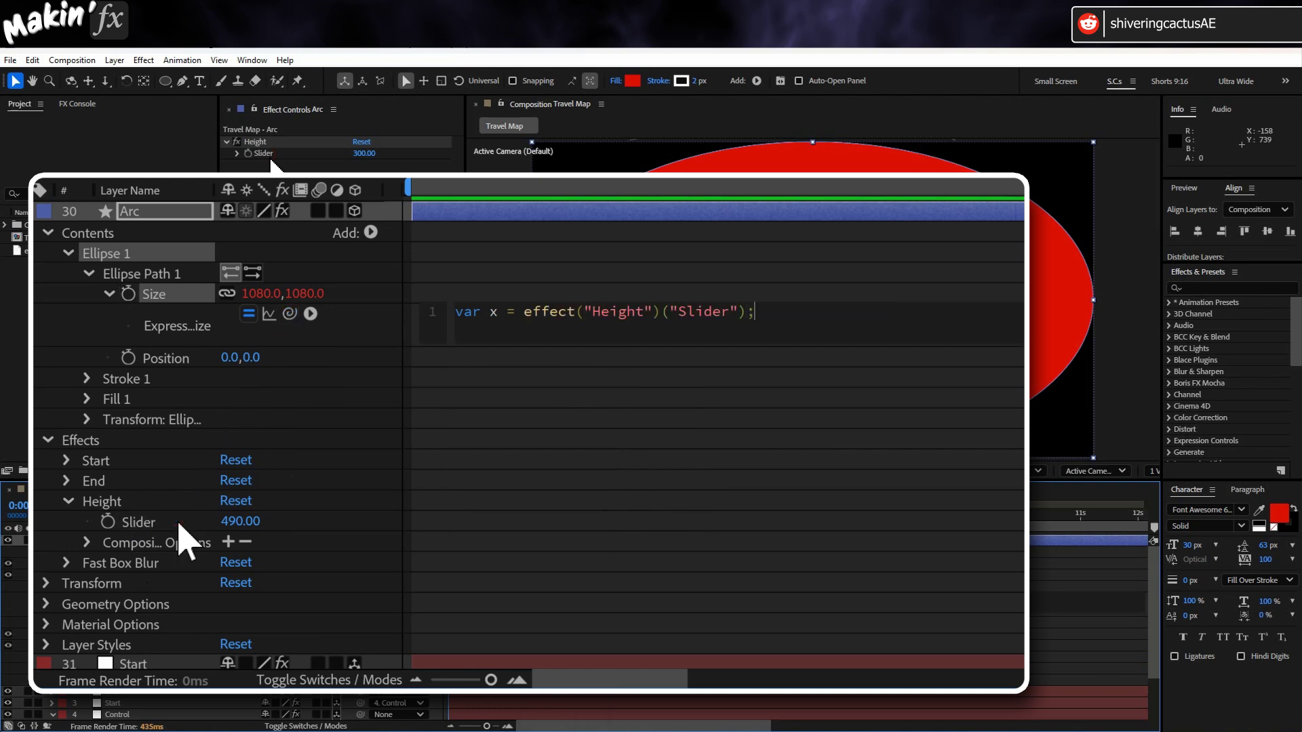
{"action": "type", "text": "var y ="}
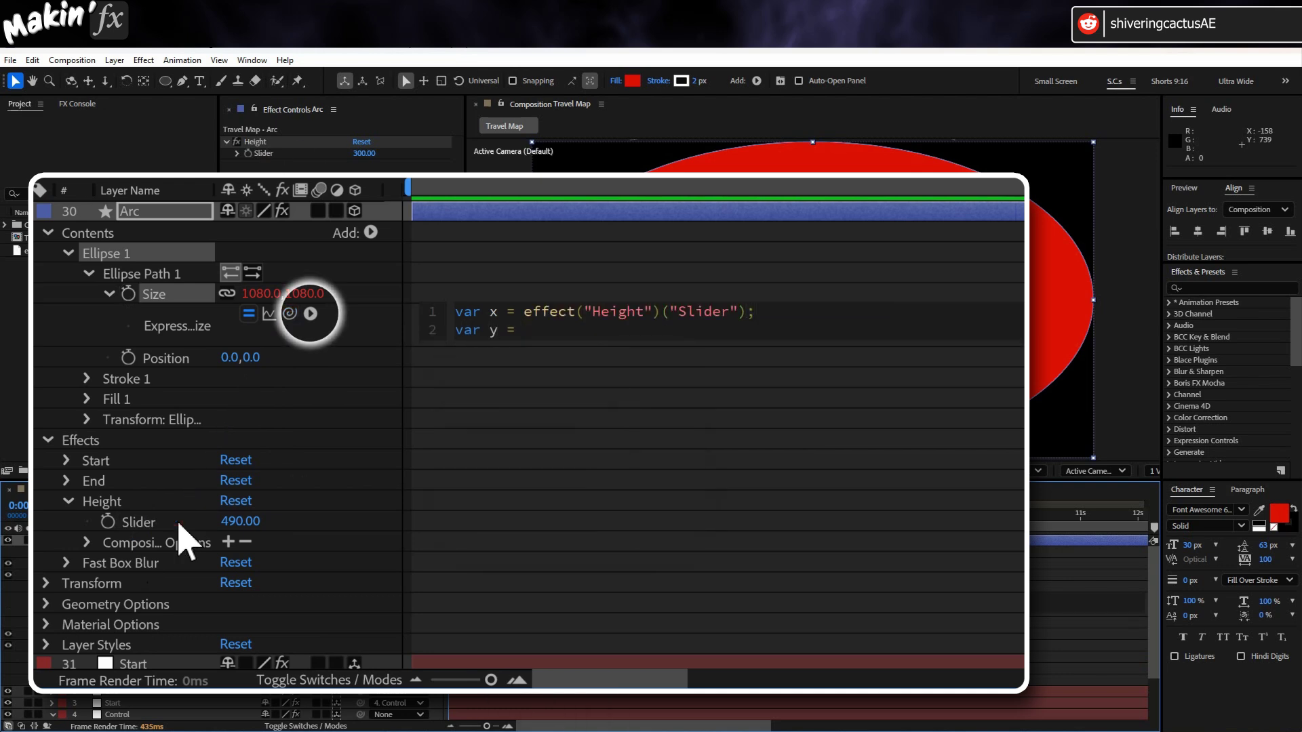
{"action": "left_click", "coordinate": [311, 313]}
{"action": "mouse_move", "coordinate": [543, 250]}
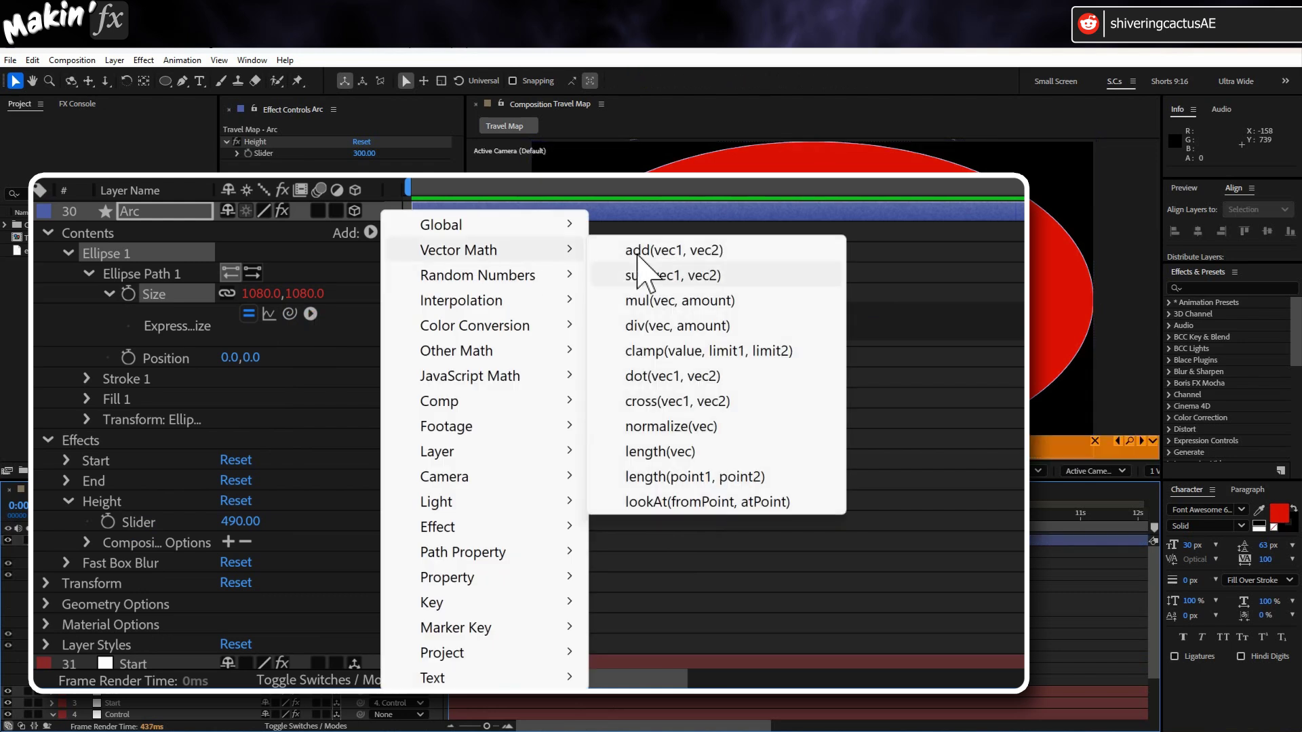
{"action": "left_click", "coordinate": [705, 478]}
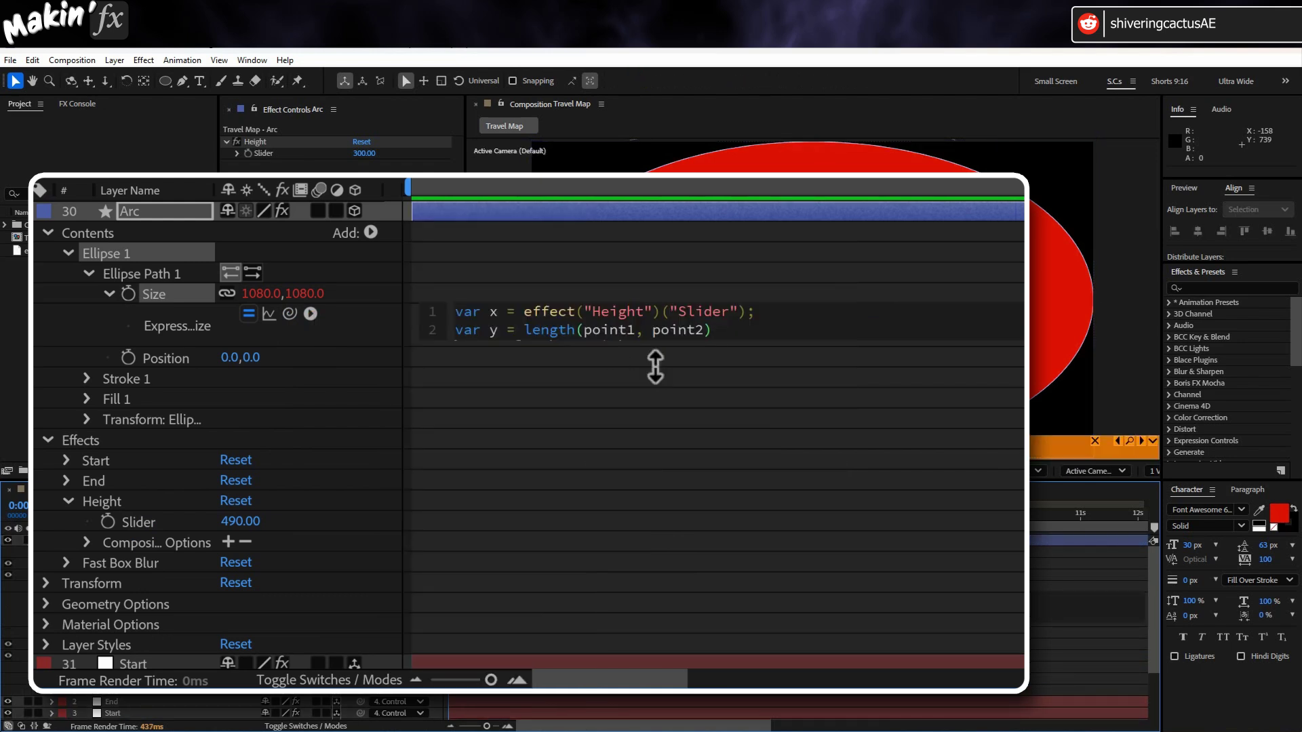
{"action": "double_click", "coordinate": [609, 330]}
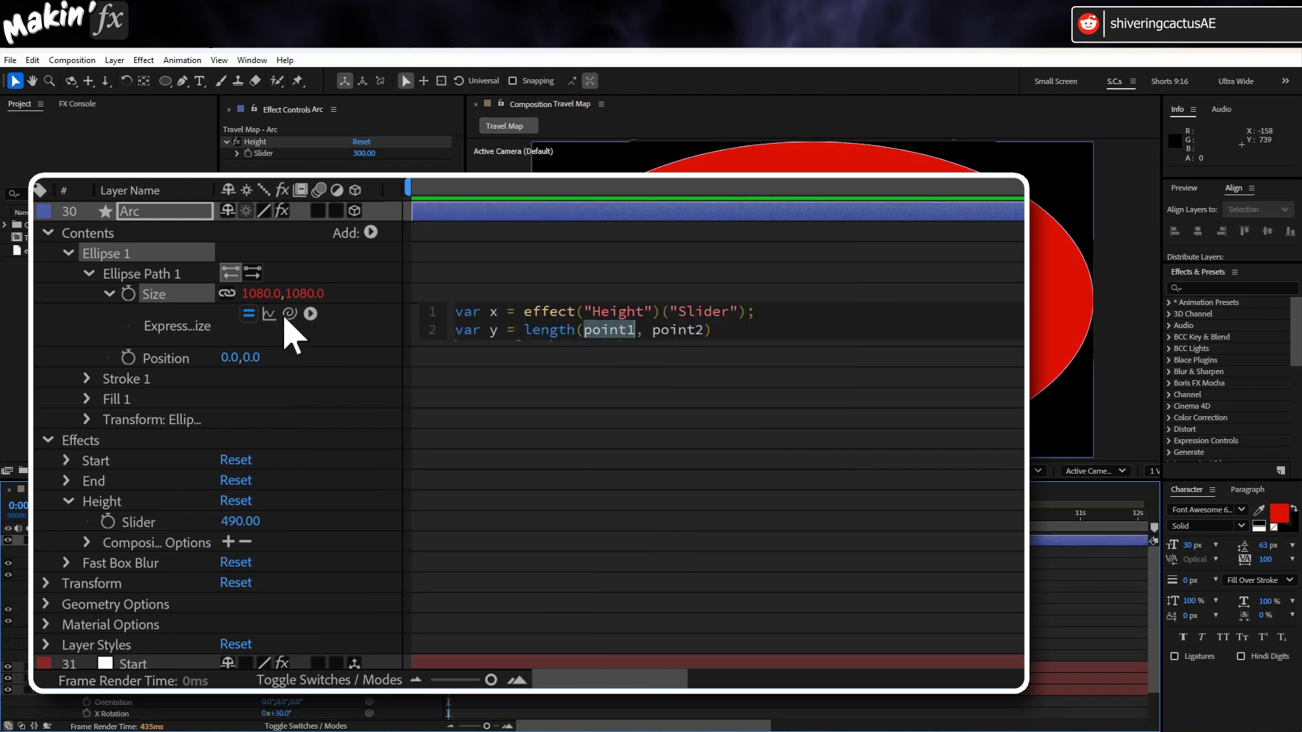
{"action": "left_click_drag", "start_coordinate": [290, 314], "coordinate": [198, 603]}
{"action": "double_click", "coordinate": [982, 243]}
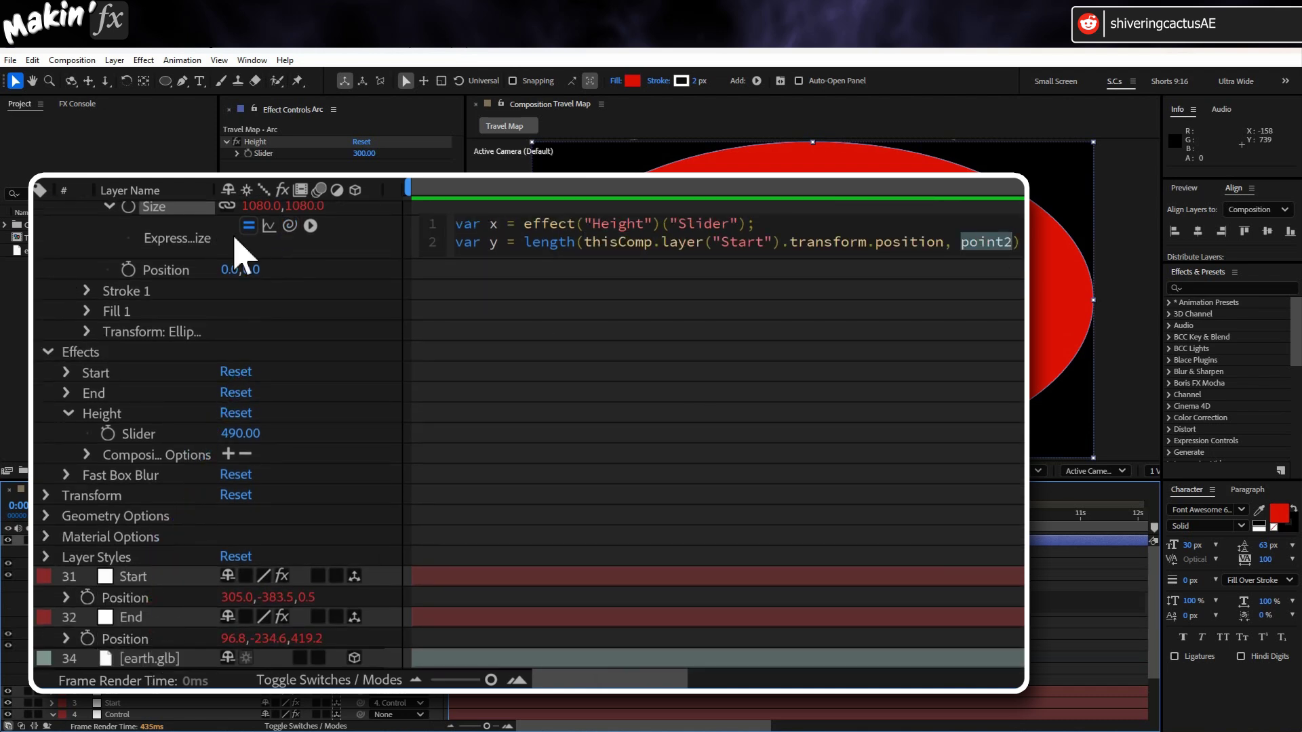
{"action": "left_click_drag", "start_coordinate": [291, 226], "coordinate": [150, 644]}
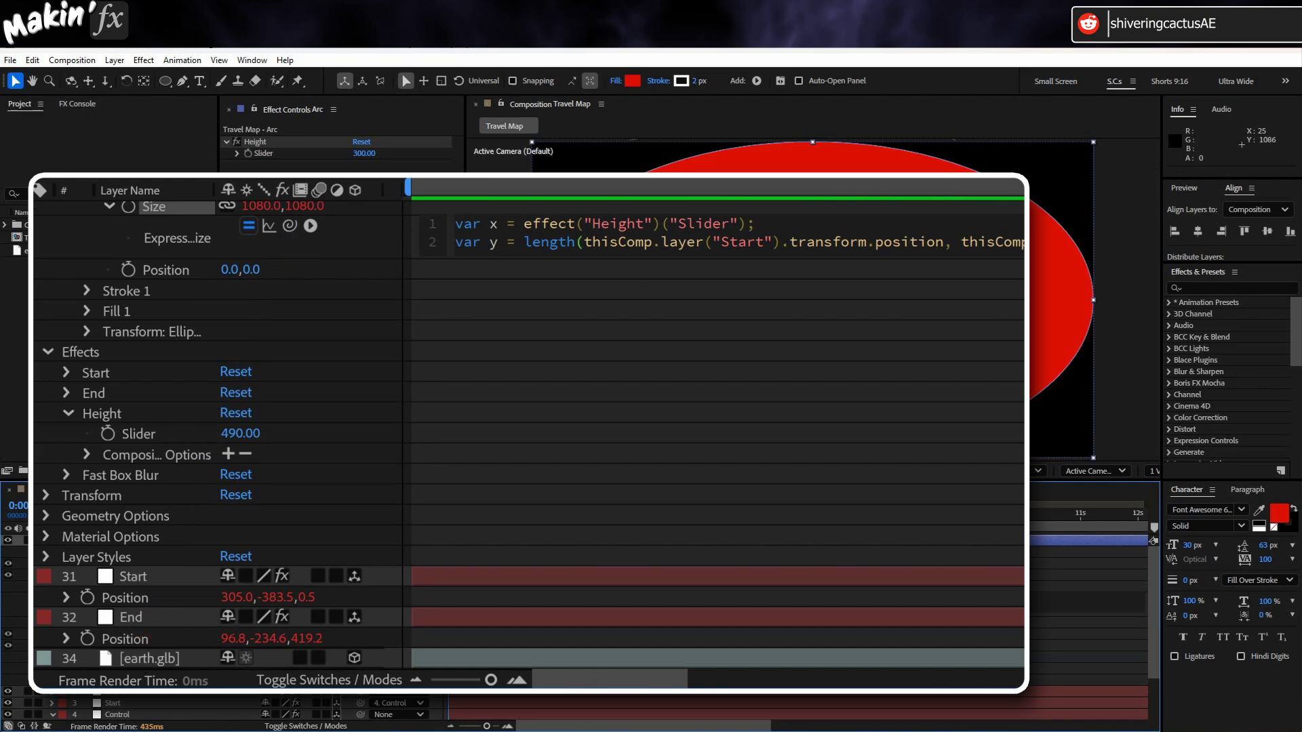
{"action": "key", "text": "Return"}
{"action": "type", "text": "["}
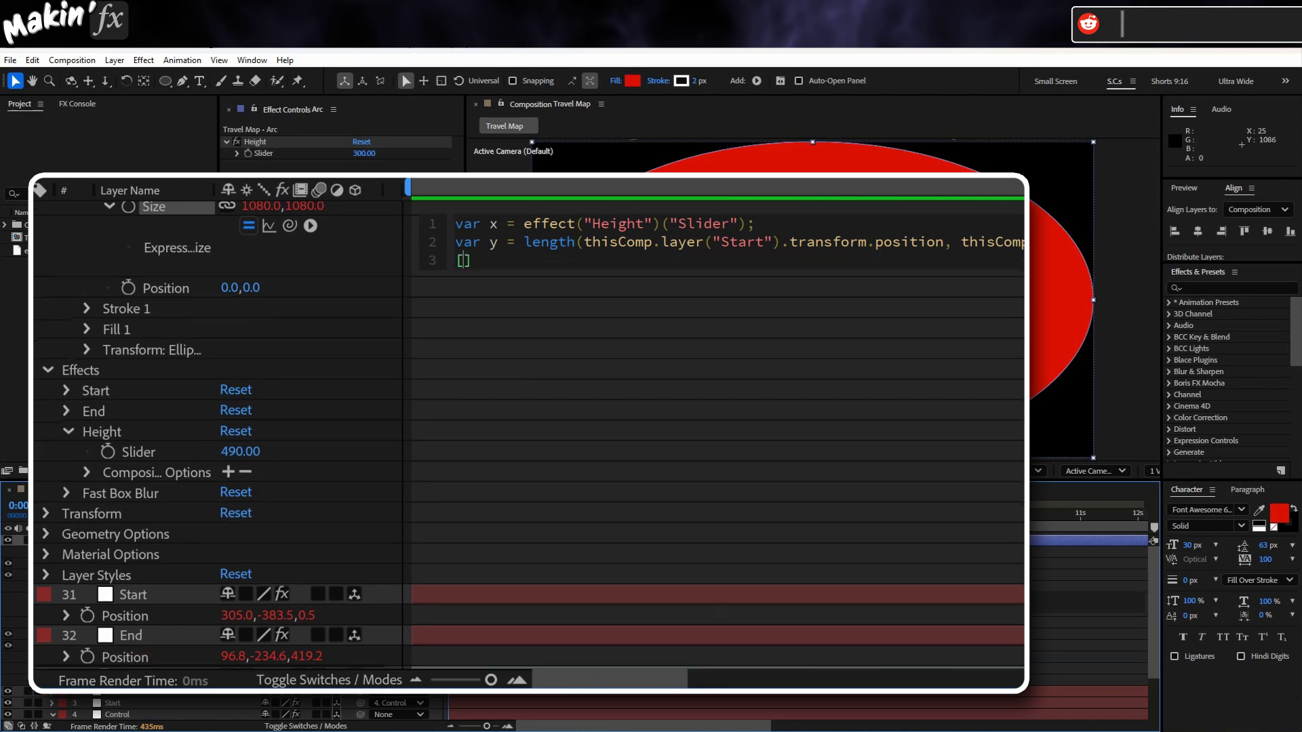
{"action": "type", "text": "x,y"}
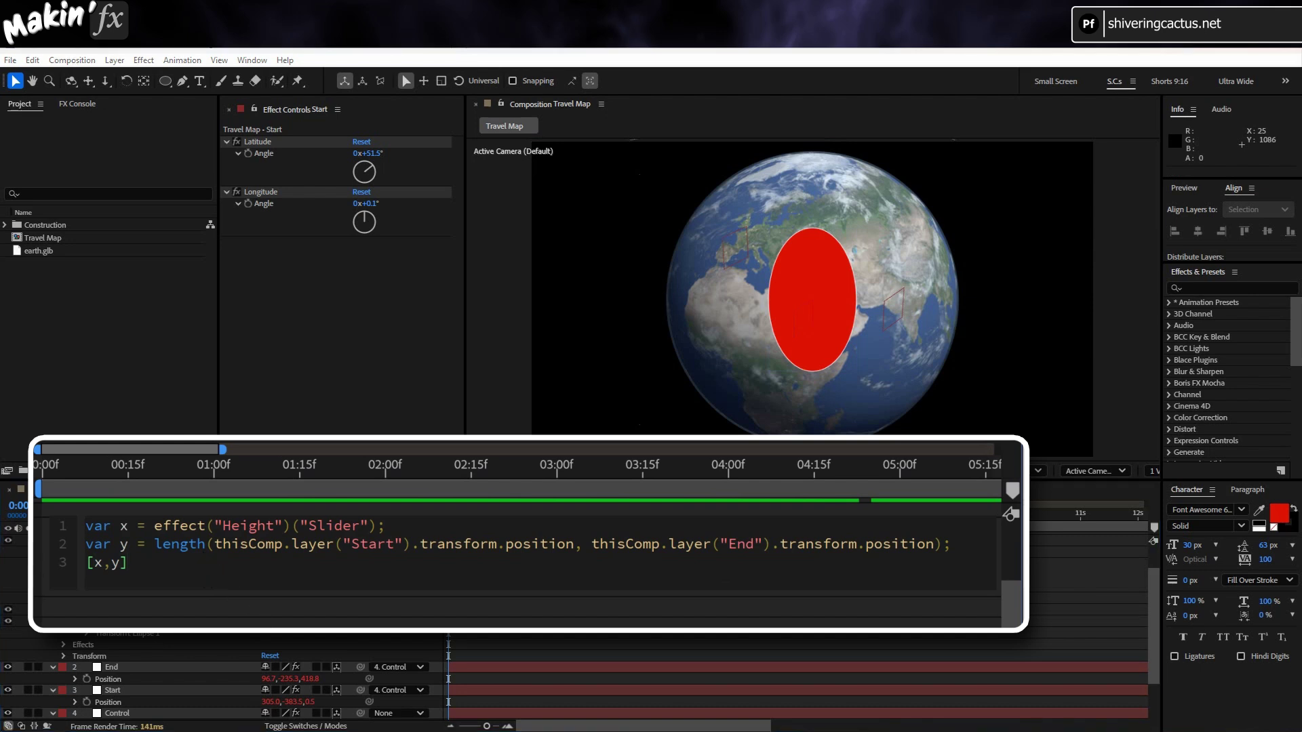
{"action": "scroll", "coordinate": [224, 678], "scroll_direction": "up", "scroll_amount": 2}
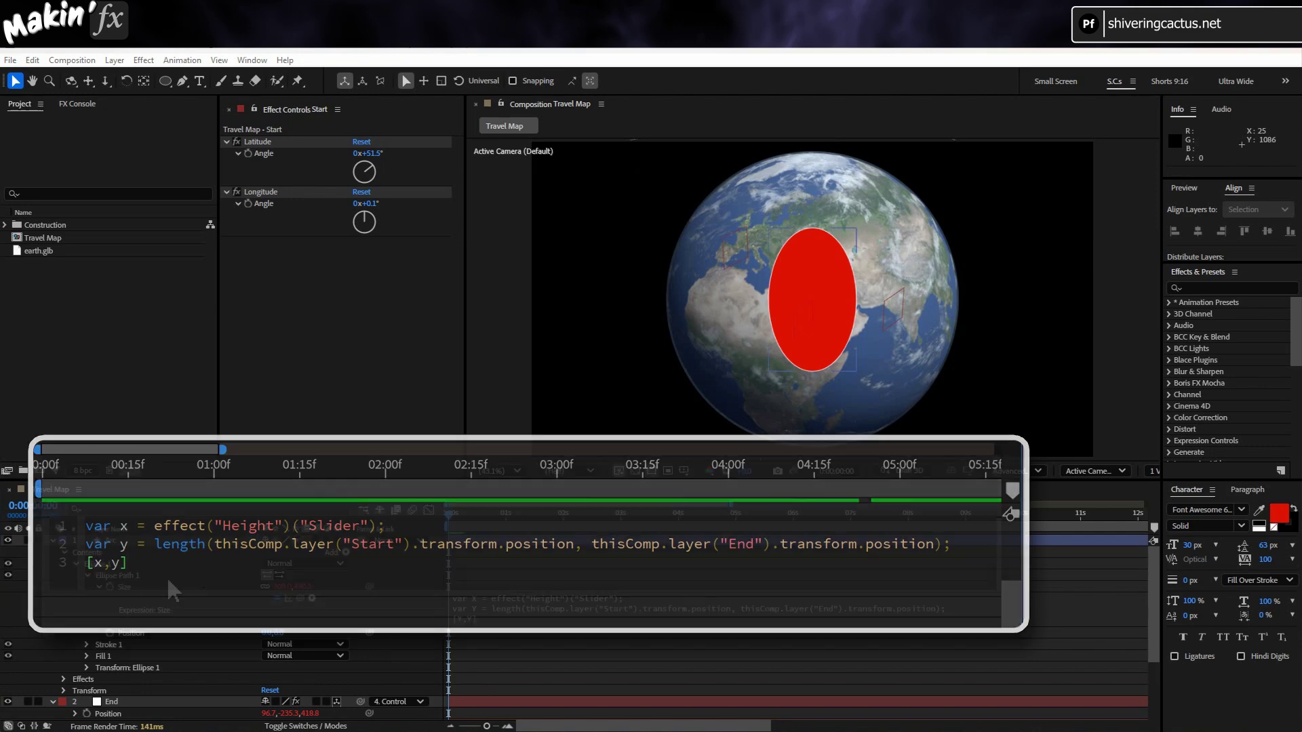
Step: Give Ellipse 1's transform Position the expression [0, Size height/2]
{"action": "left_click", "coordinate": [78, 565]}
{"action": "left_click", "coordinate": [86, 668]}
{"action": "scroll", "coordinate": [87, 674], "scroll_direction": "down", "scroll_amount": 5}
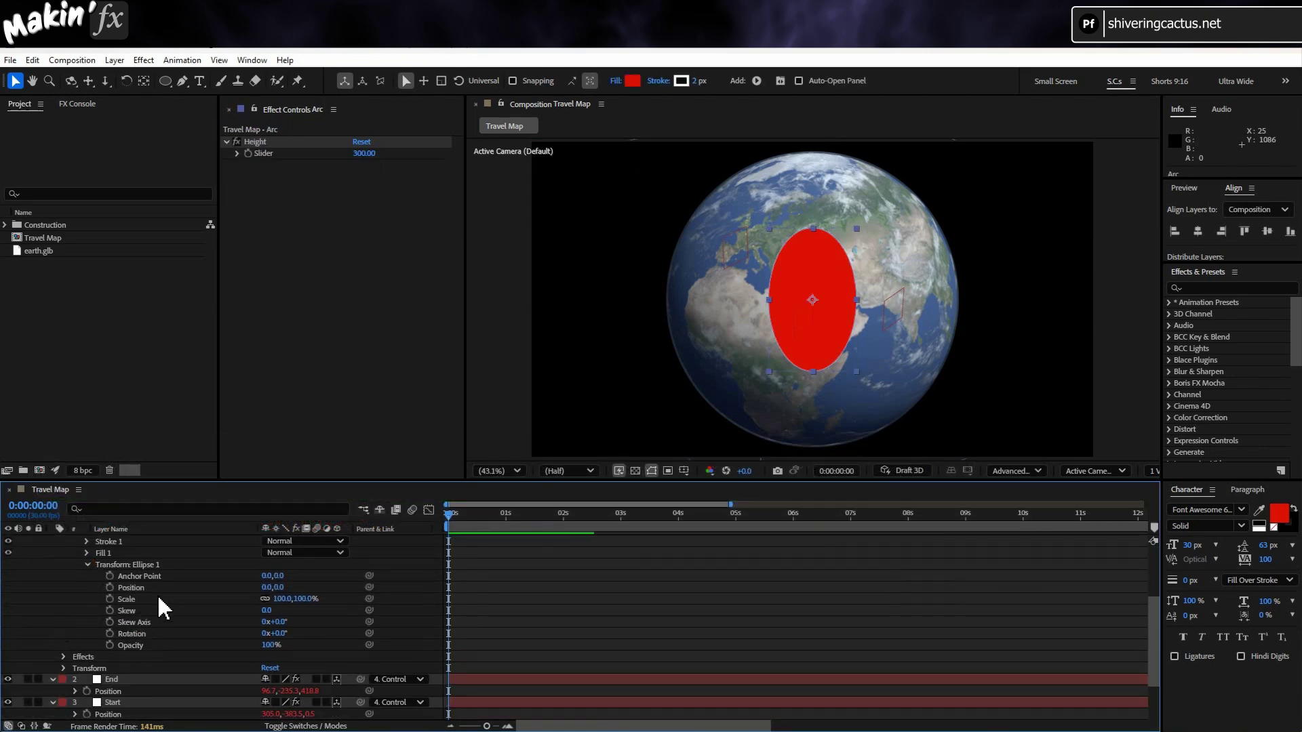
{"action": "left_click", "coordinate": [109, 588], "text": "alt"}
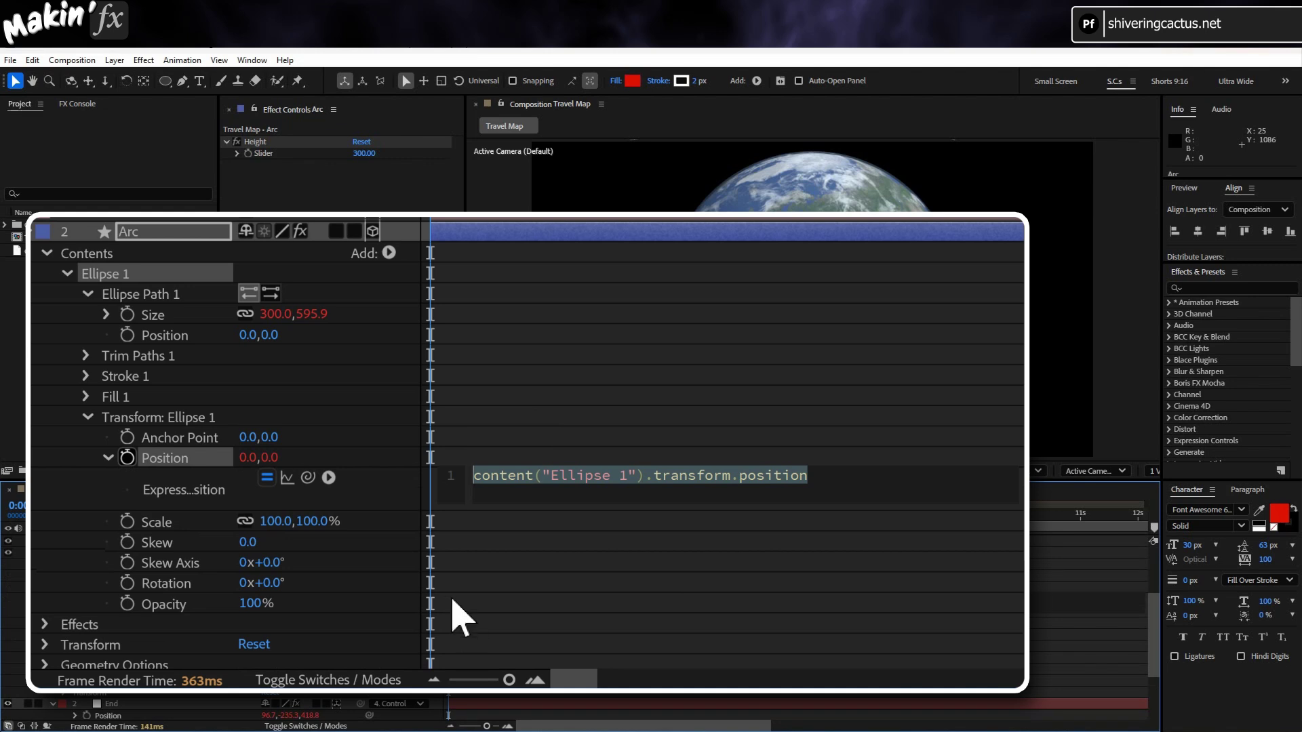
{"action": "key", "text": "BackSpace"}
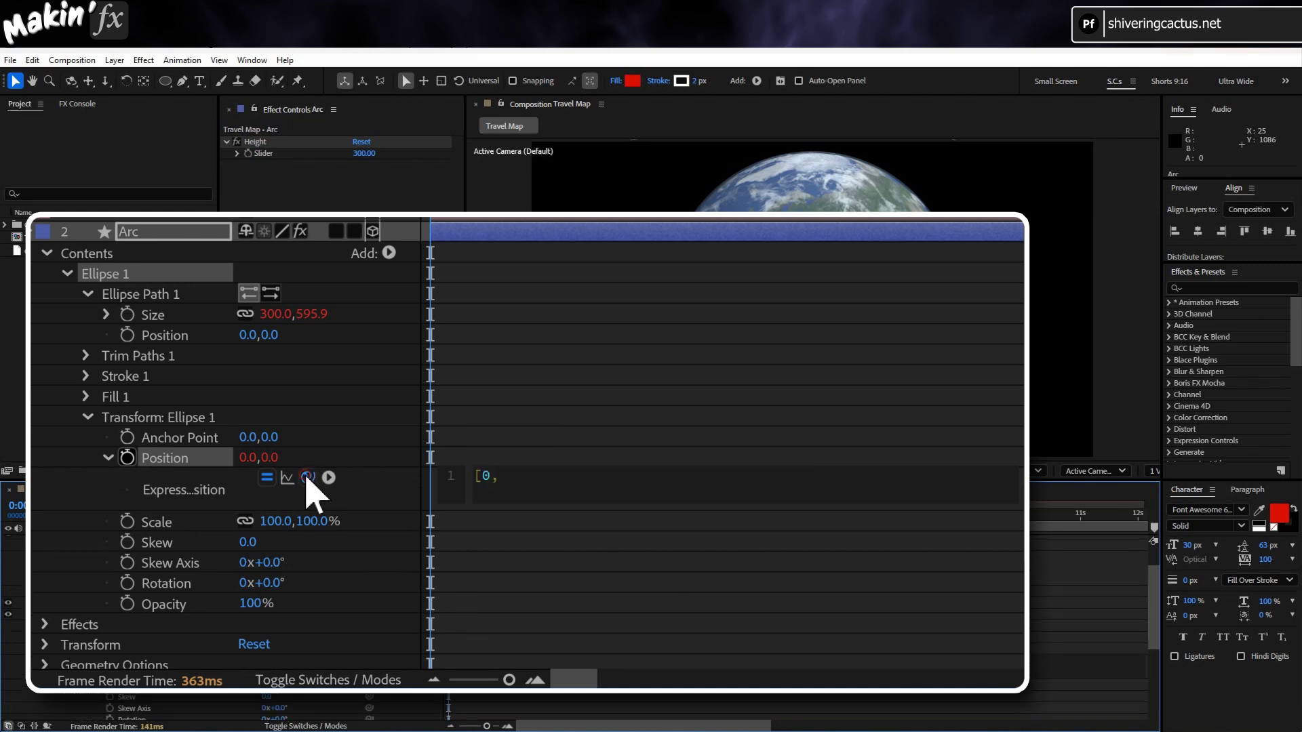
{"action": "left_click_drag", "start_coordinate": [308, 477], "coordinate": [322, 316]}
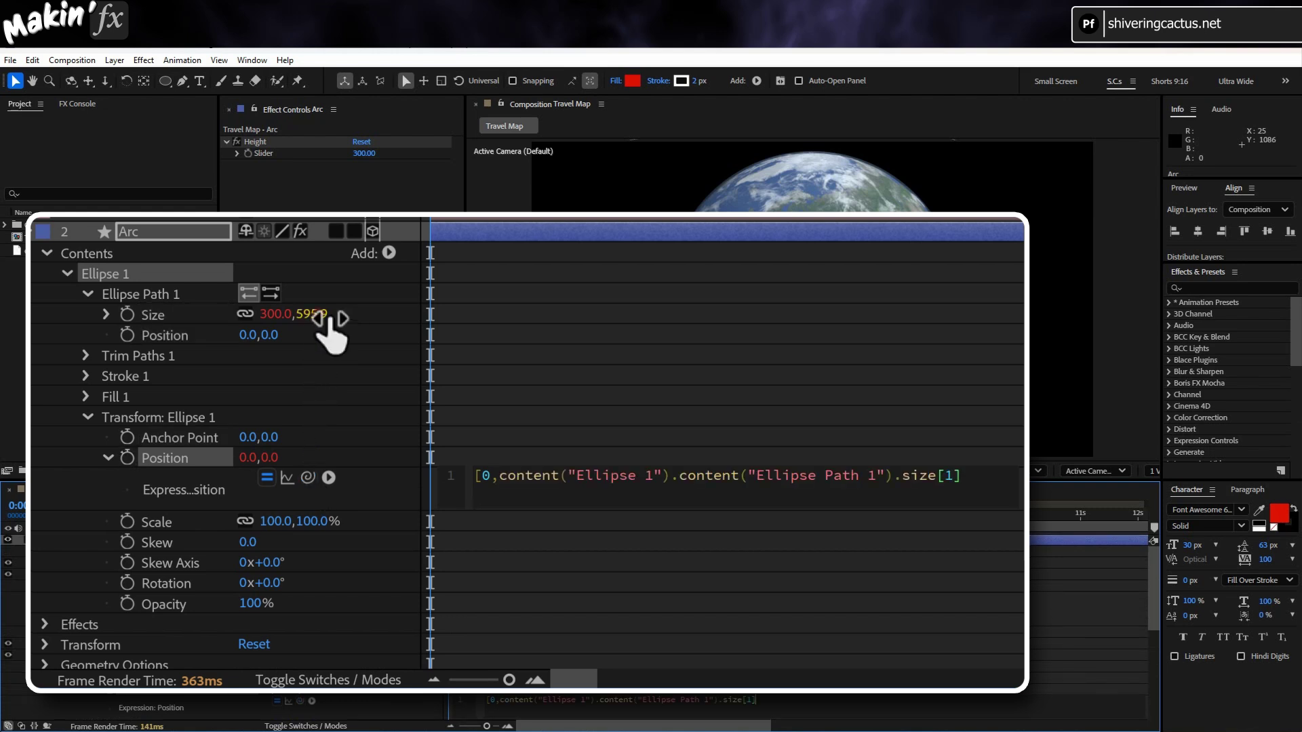
{"action": "type", "text": "/2"}
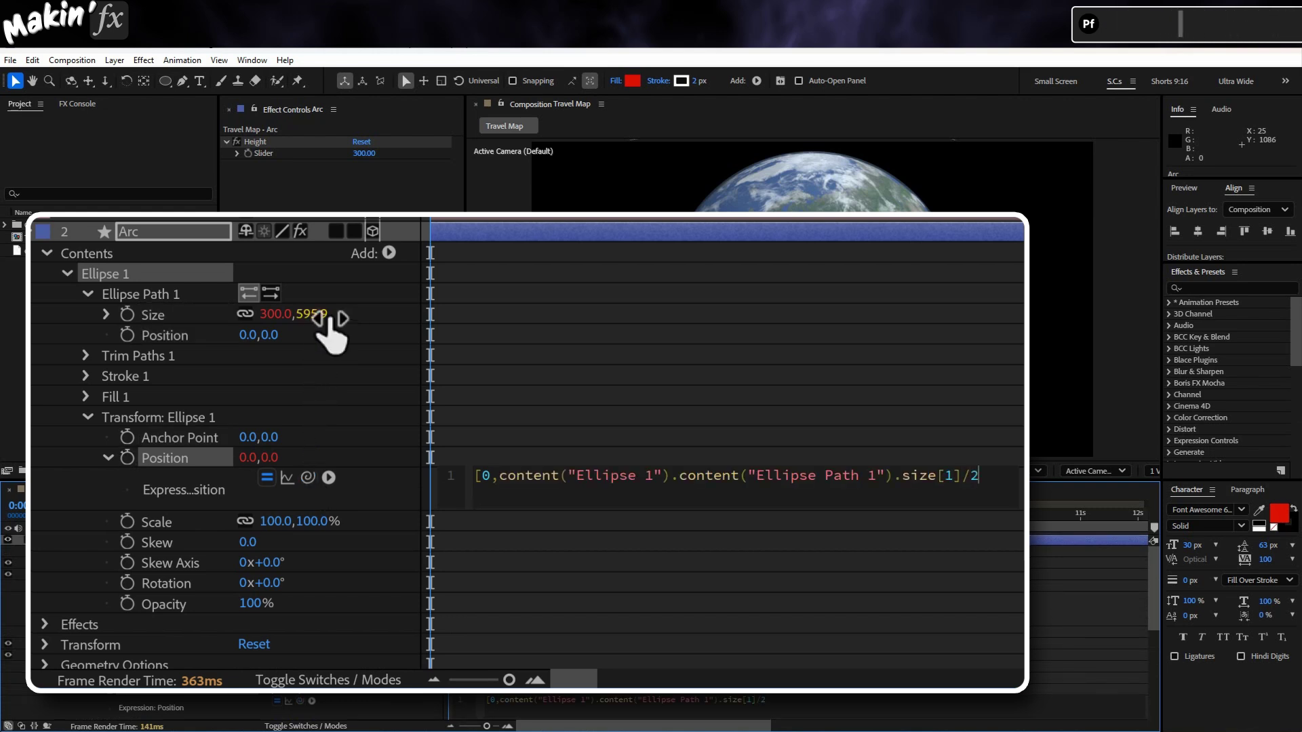
{"action": "type", "text": "]"}
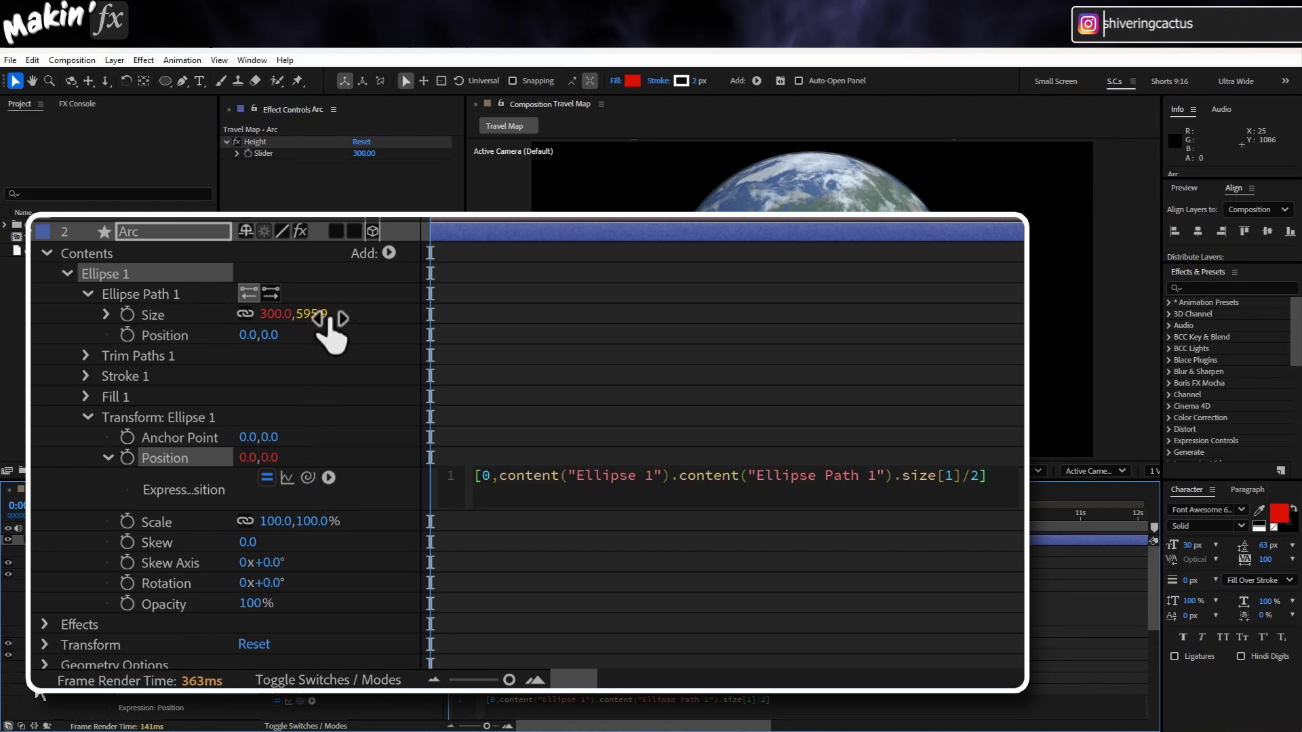
{"action": "left_click", "coordinate": [403, 493]}
{"action": "scroll", "coordinate": [271, 709], "scroll_direction": "down", "scroll_amount": 2}
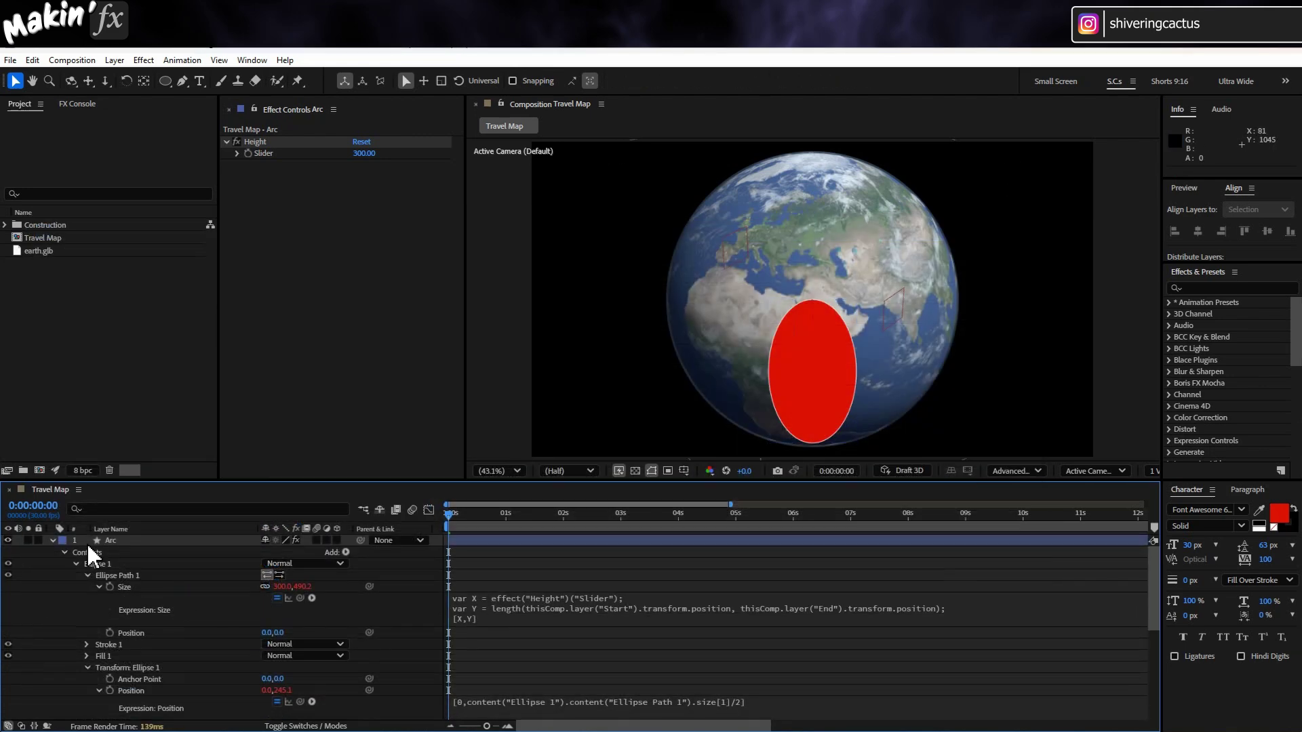
Step: Parent the Arc layer to the Start layer
{"action": "left_click", "coordinate": [52, 539]}
{"action": "left_click", "coordinate": [139, 540]}
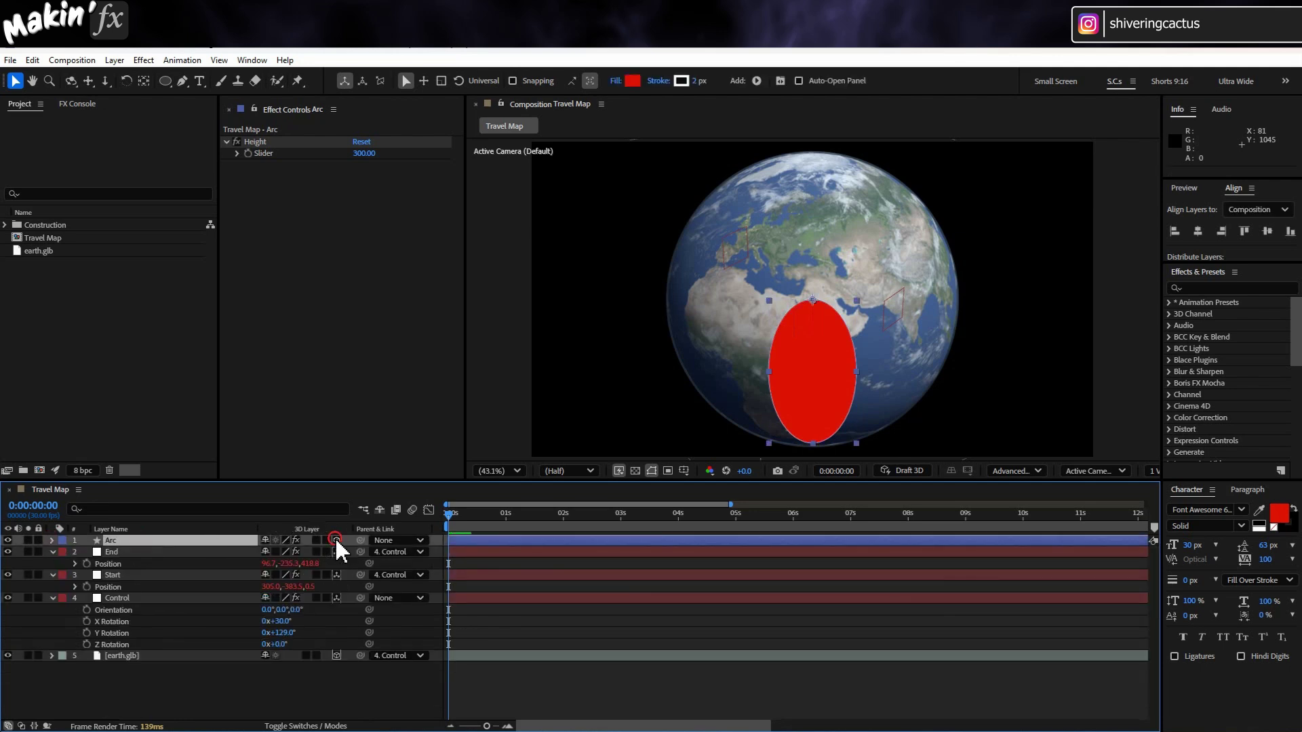
{"action": "left_click", "coordinate": [382, 540]}
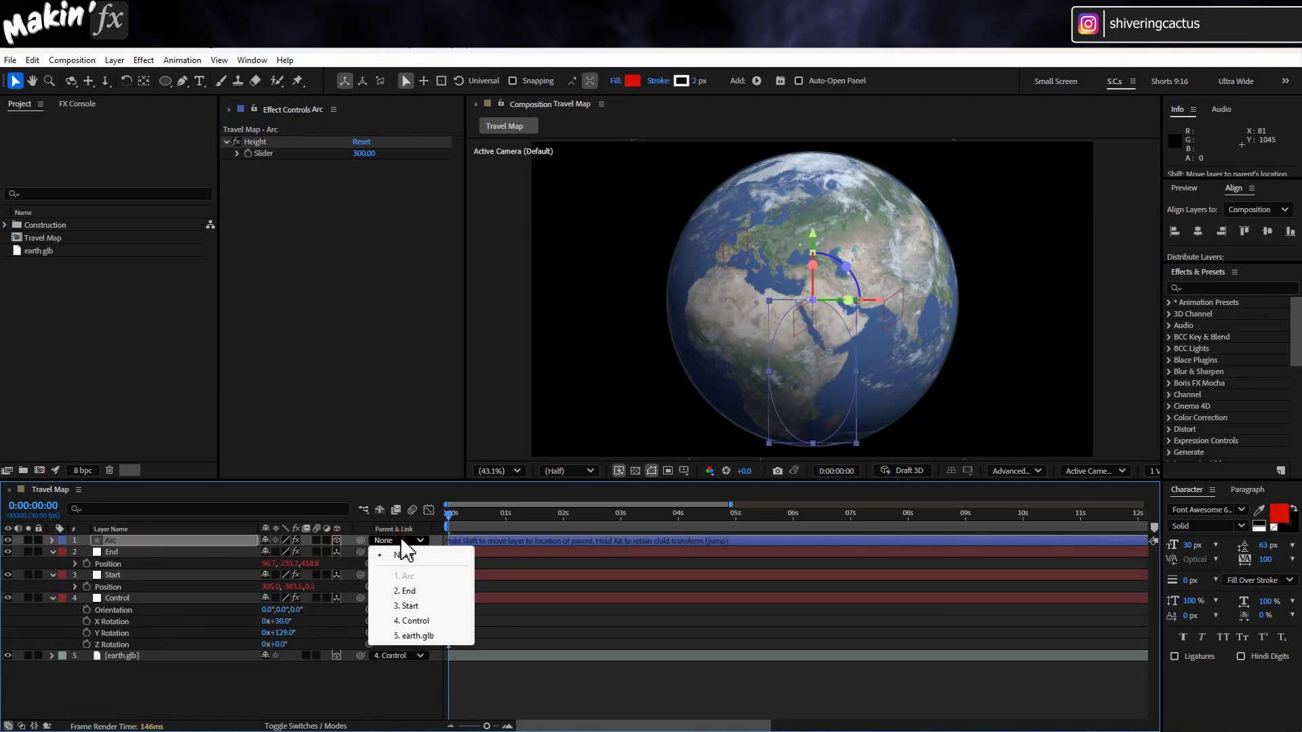
{"action": "left_click", "coordinate": [427, 612]}
Step: Set Arc's Position to 0,0,0 and add an expression to its Orientation
{"action": "key", "text": "p"}
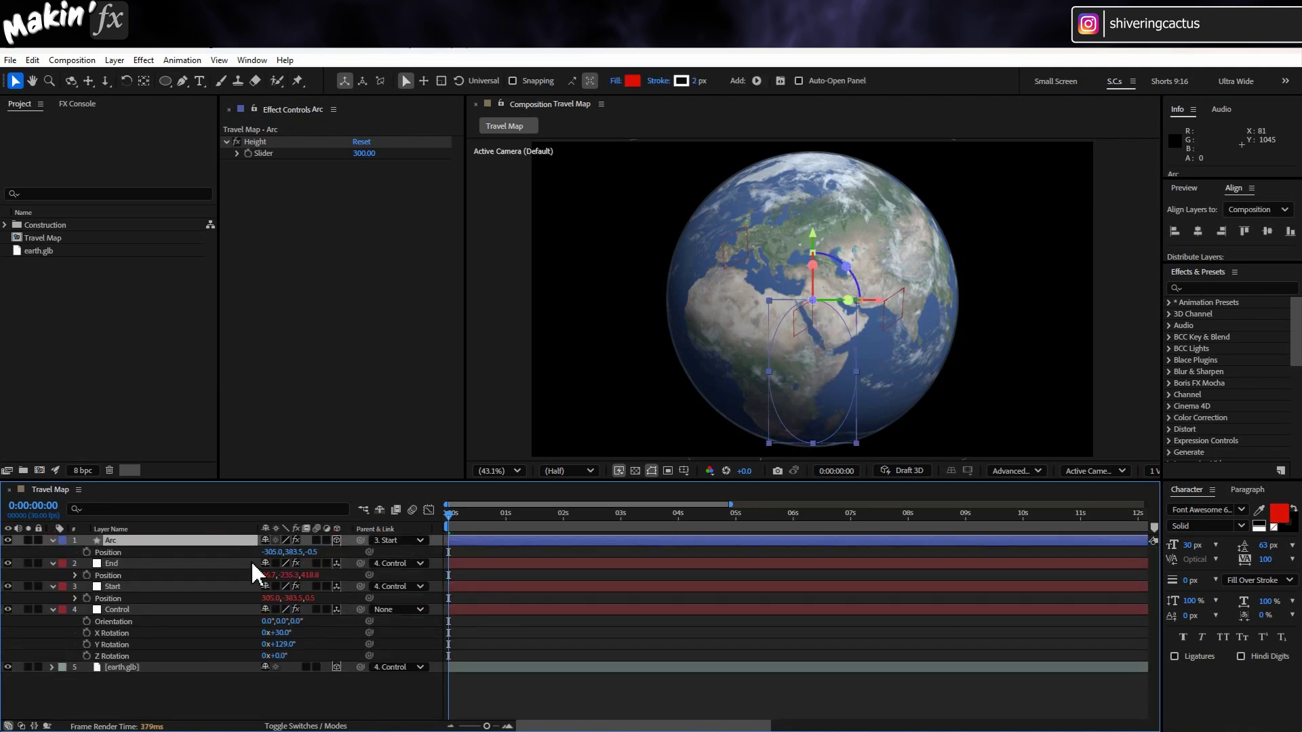
{"action": "left_click", "coordinate": [278, 552]}
{"action": "type", "text": "0"}
{"action": "key", "text": "Tab"}
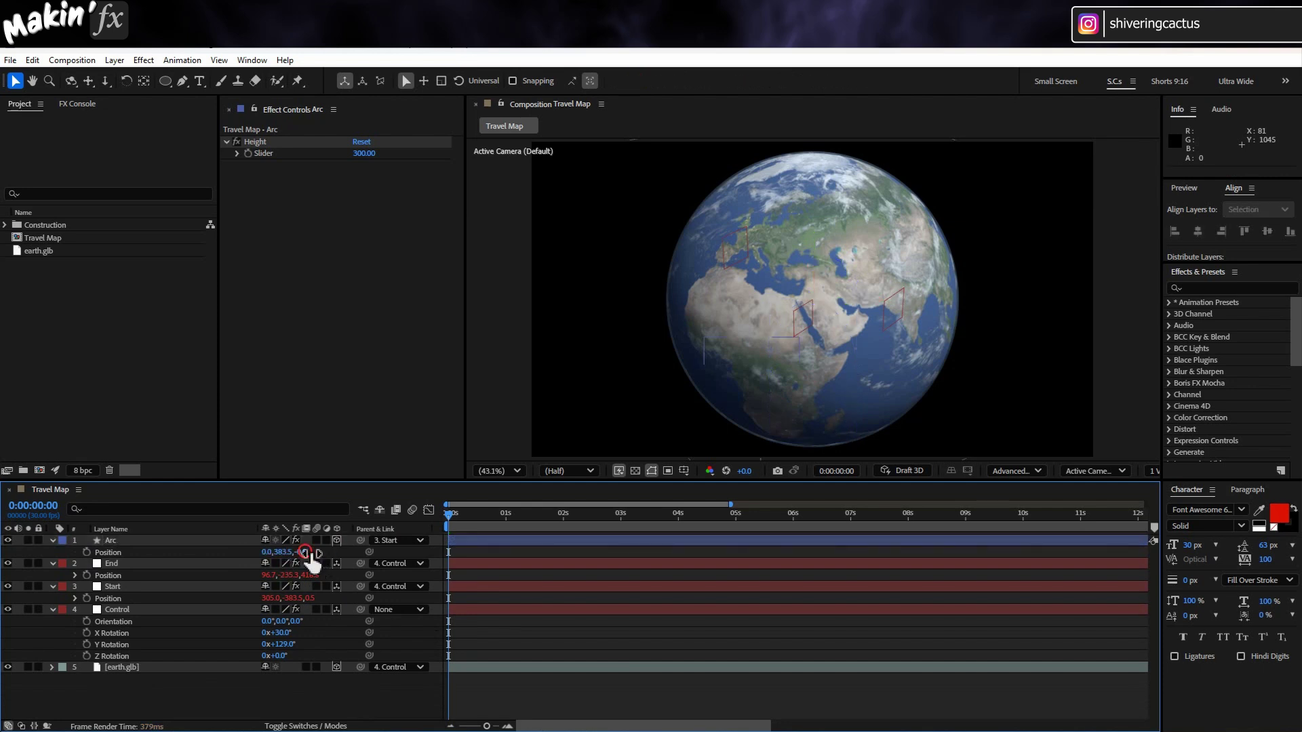
{"action": "type", "text": "0"}
{"action": "key", "text": "Return"}
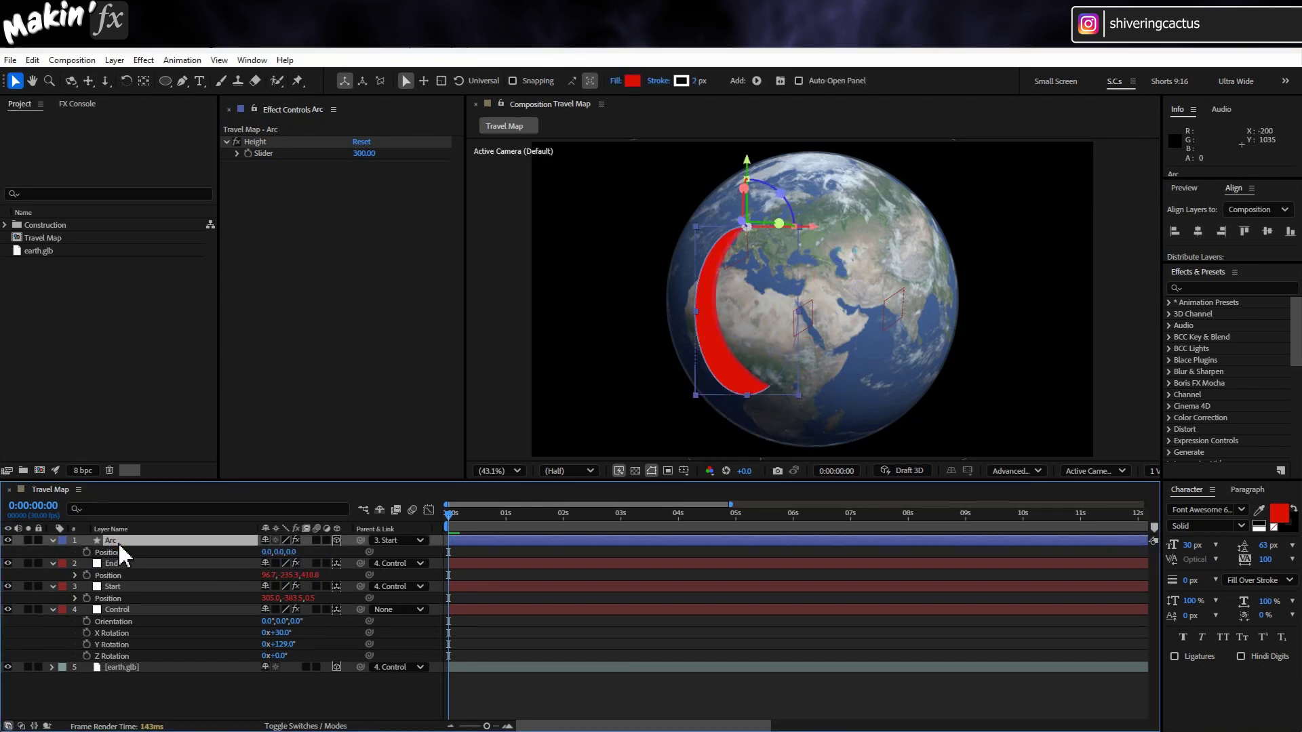
{"action": "key", "text": "r"}
{"action": "left_click", "coordinate": [87, 553], "text": "alt"}
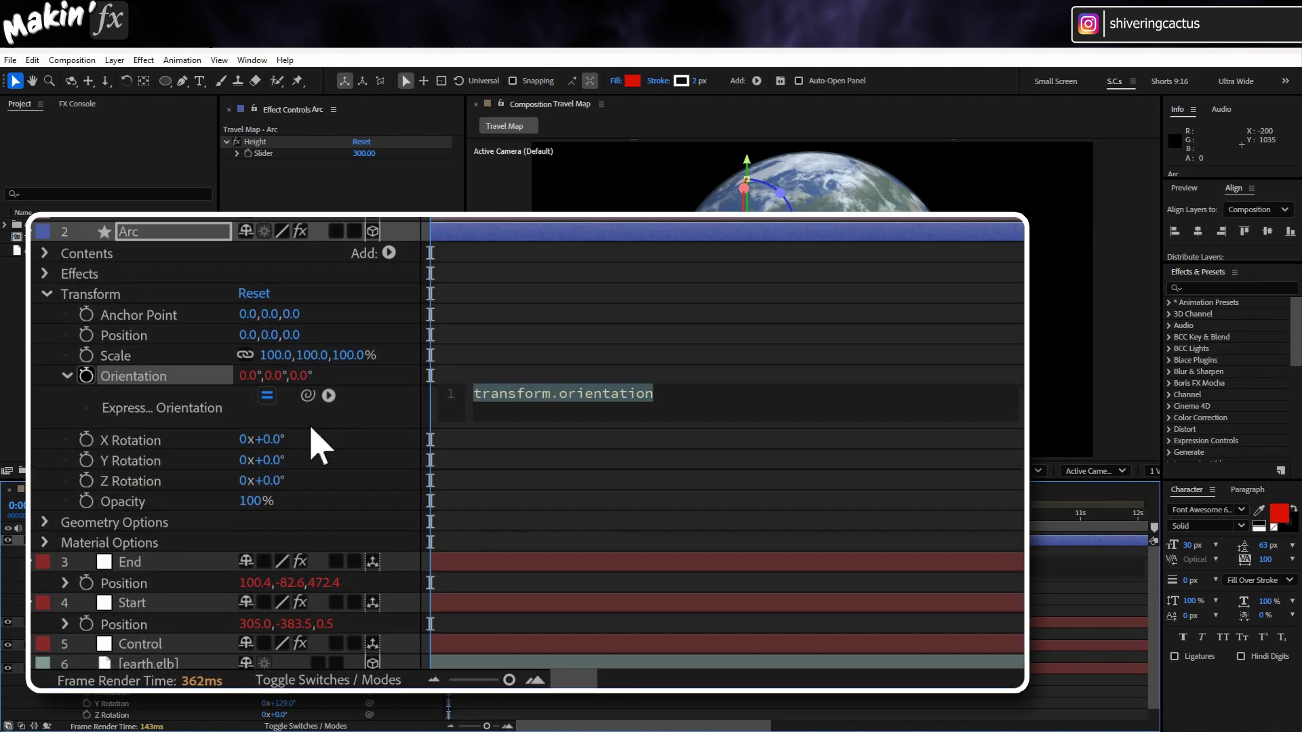
Step: Set Arc's Orientation expression to lookAt from Start's position to End's position
{"action": "left_click", "coordinate": [328, 396]}
{"action": "mouse_move", "coordinate": [532, 263]}
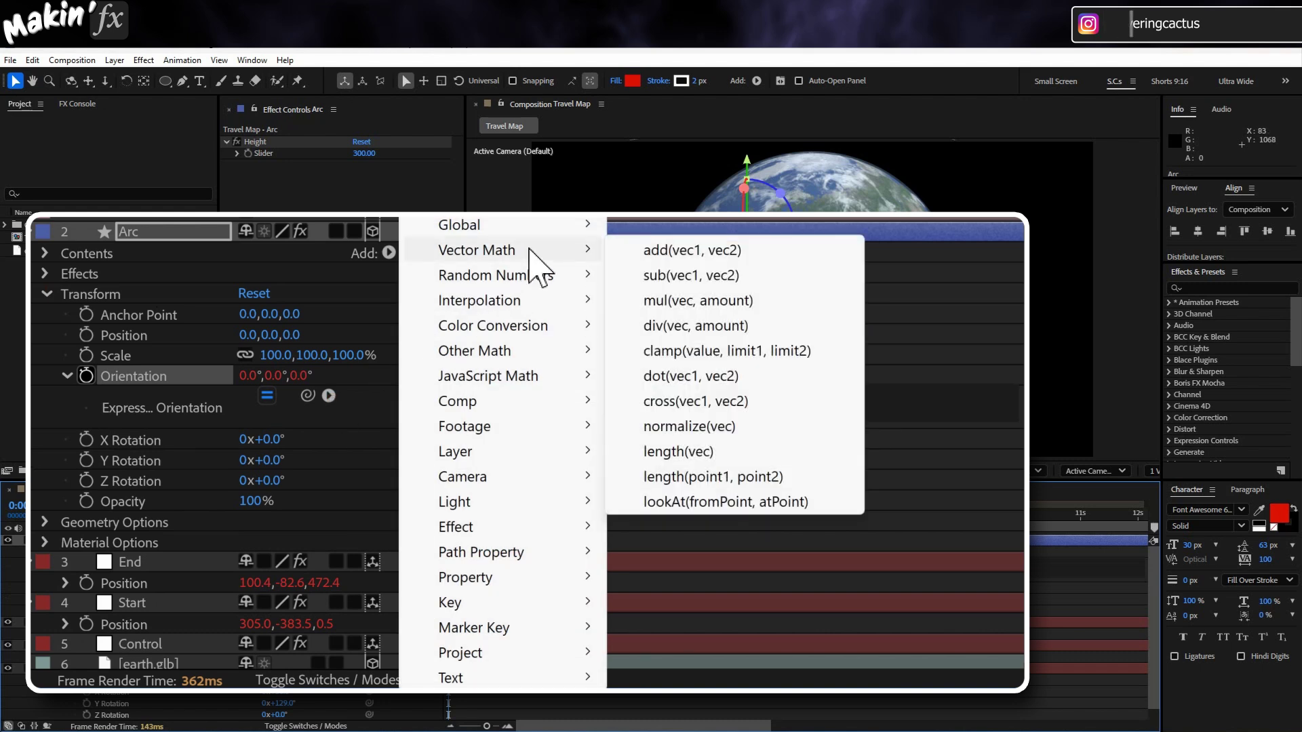
{"action": "left_click", "coordinate": [727, 504]}
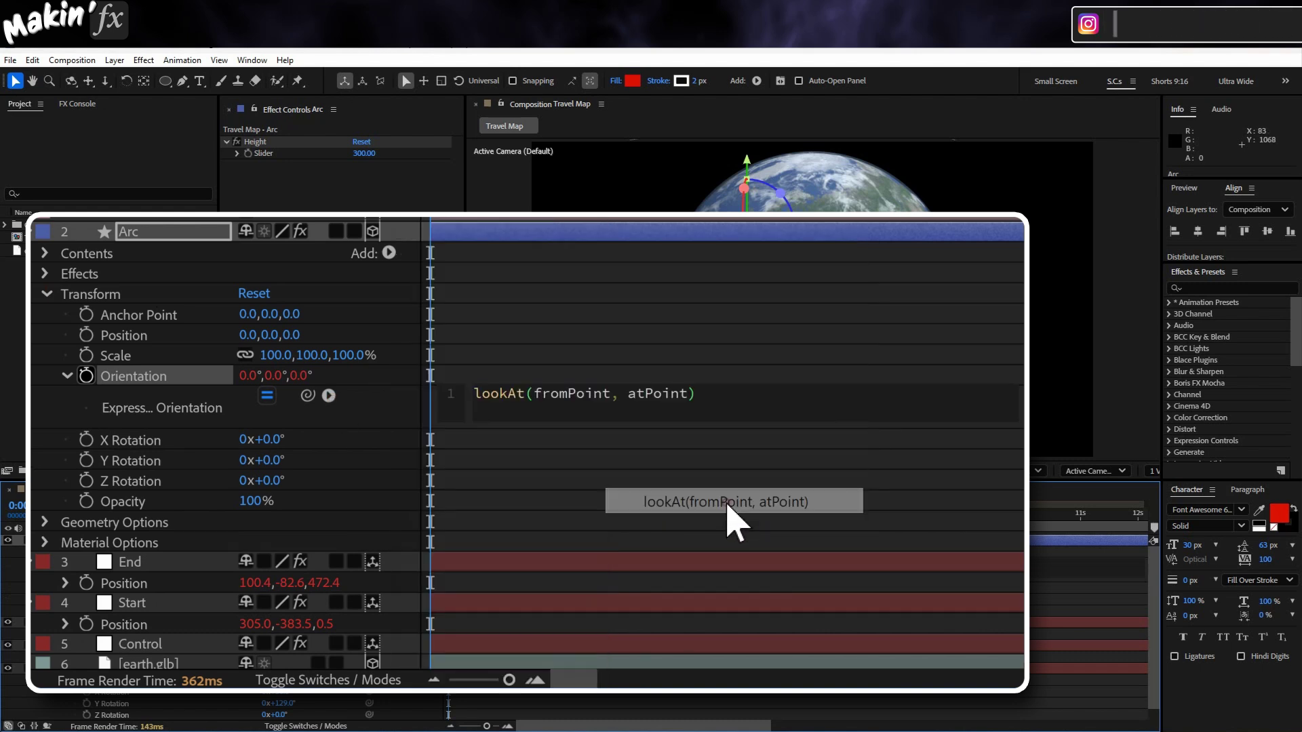
{"action": "double_click", "coordinate": [567, 393]}
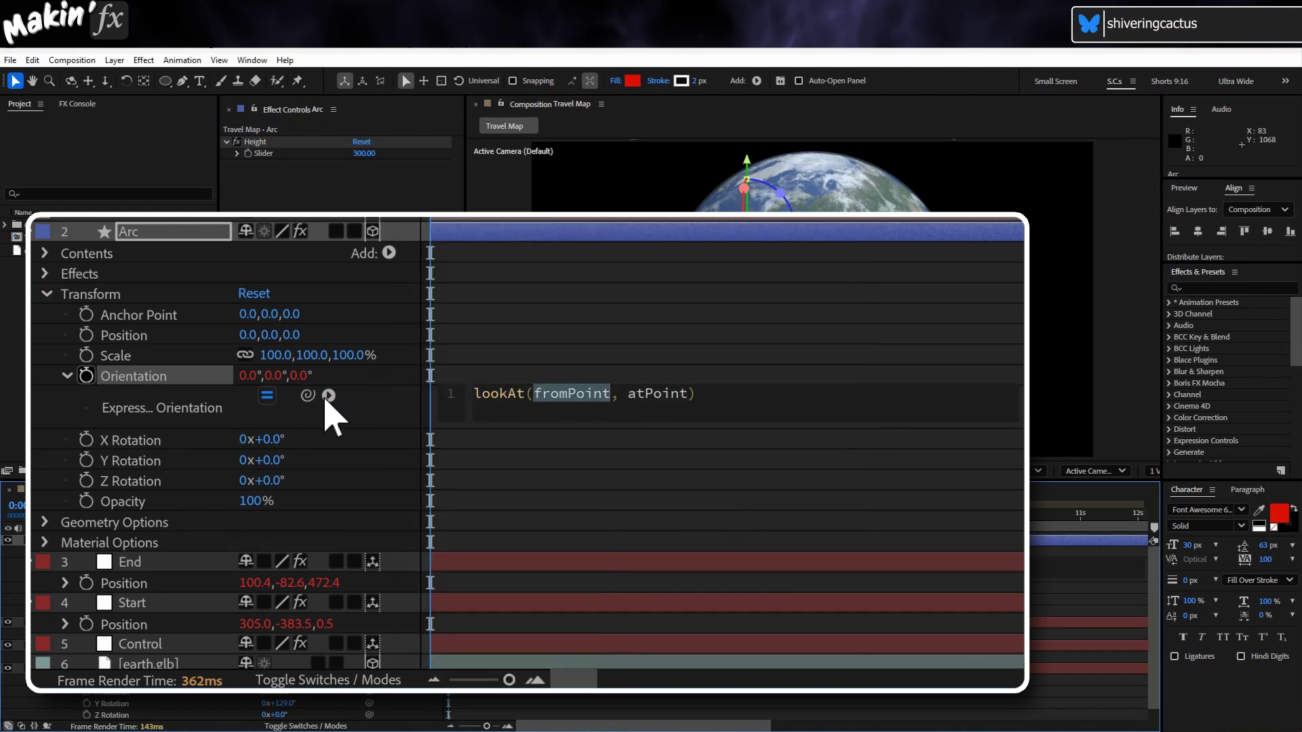
{"action": "left_click_drag", "start_coordinate": [307, 396], "coordinate": [140, 628]}
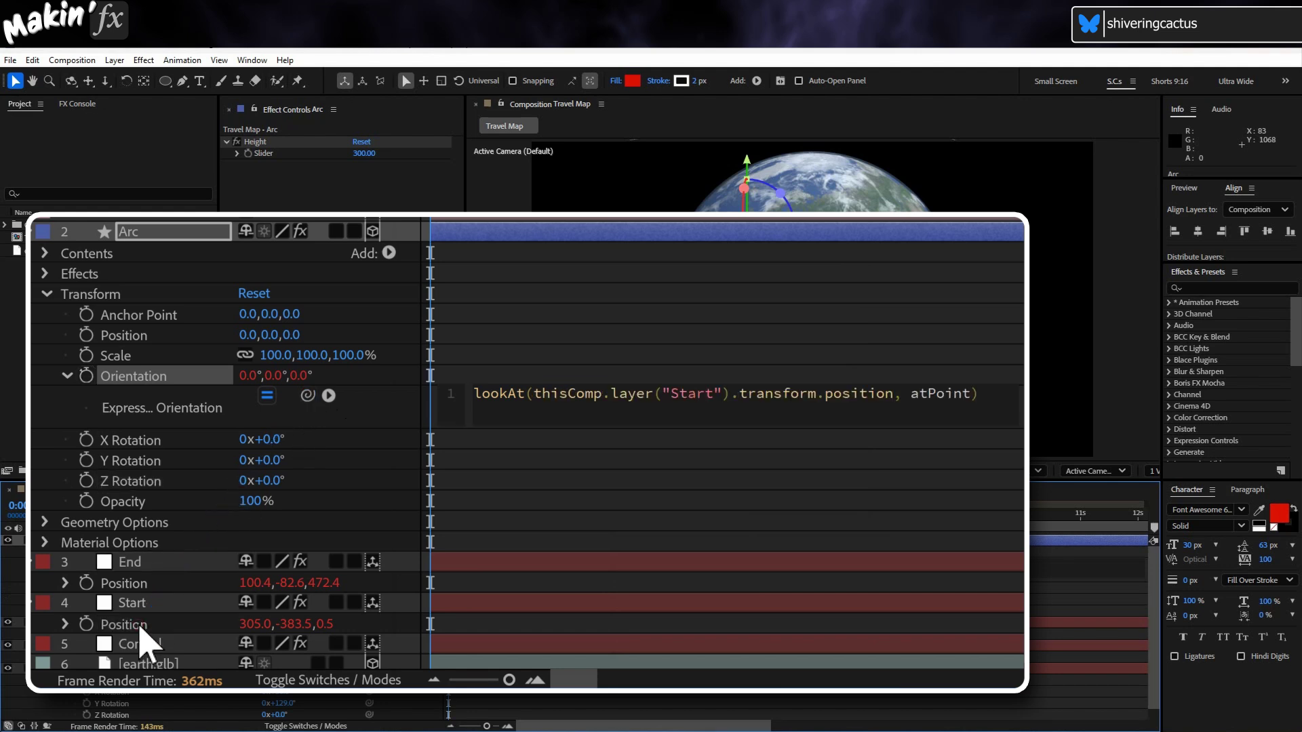
{"action": "double_click", "coordinate": [946, 394]}
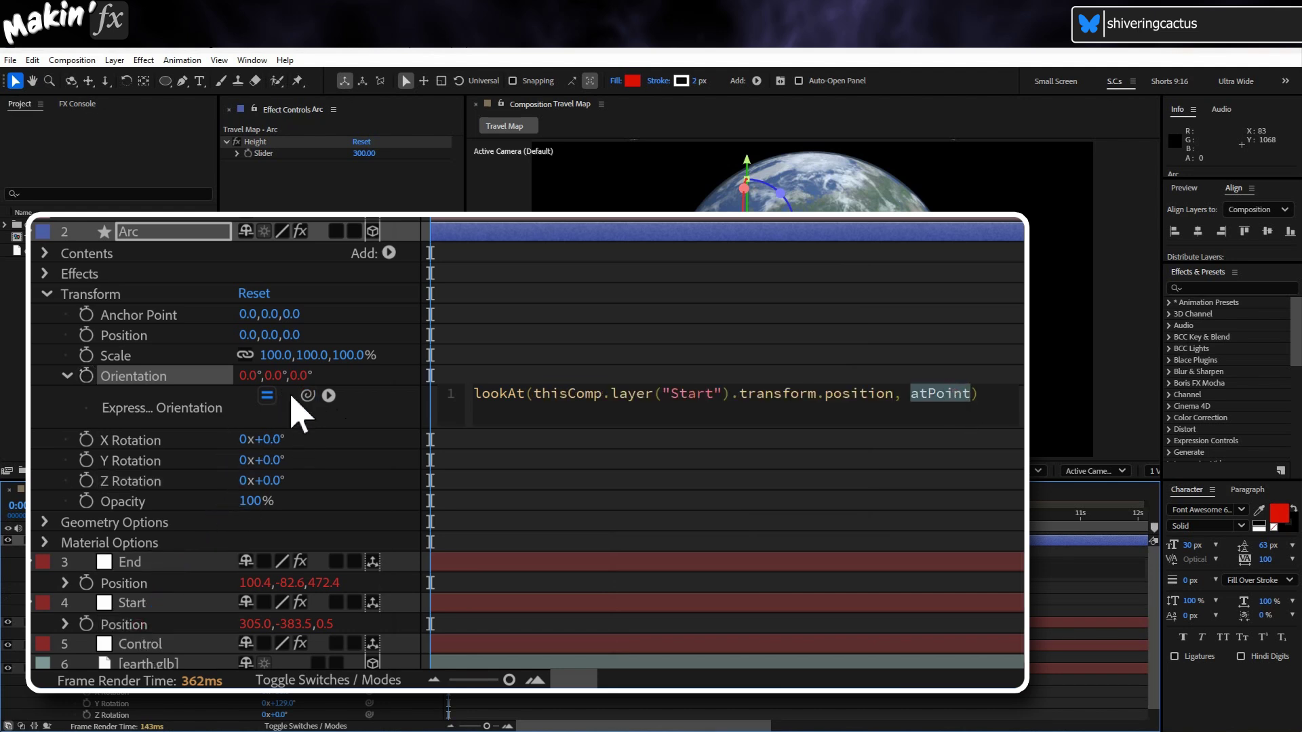
{"action": "left_click_drag", "start_coordinate": [308, 395], "coordinate": [129, 590]}
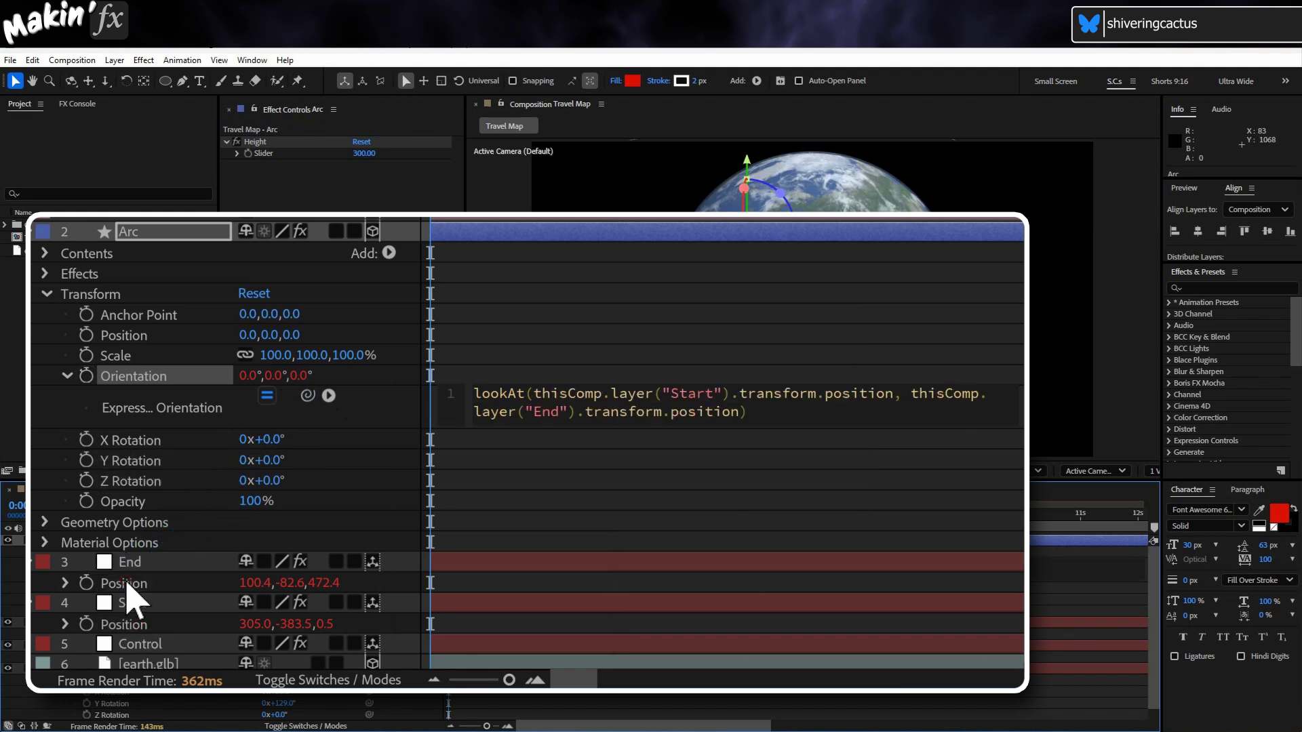
{"action": "left_click", "coordinate": [372, 409]}
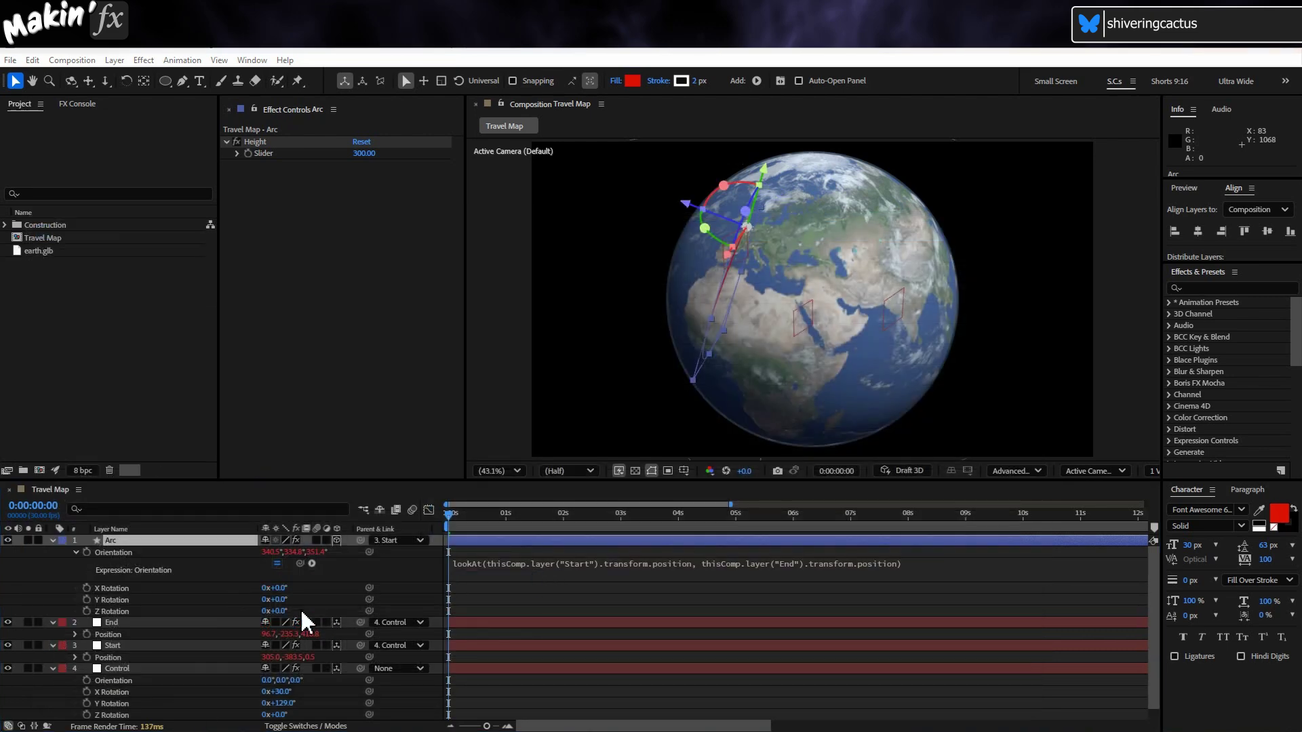
Step: Set Arc's X Rotation to 90° and add a camera, orbiting to view the globe sideways
{"action": "left_click", "coordinate": [285, 588]}
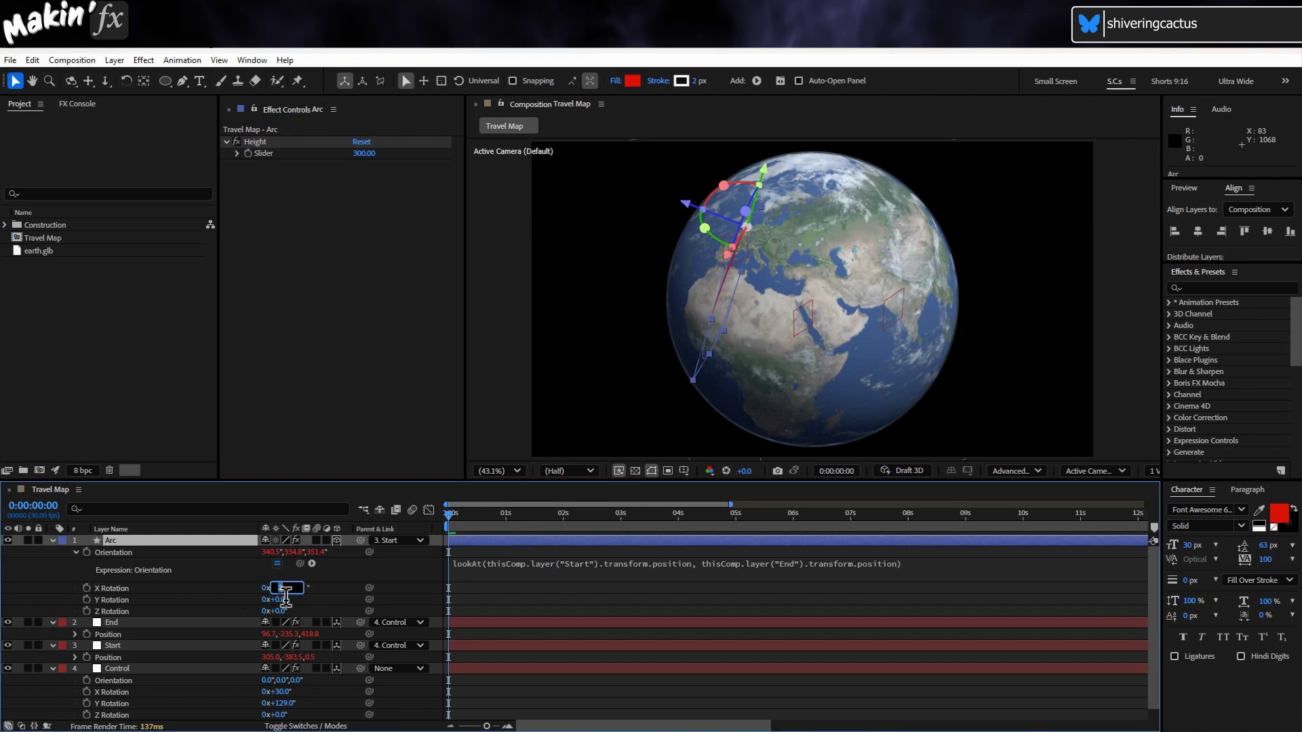
{"action": "key", "text": "Return"}
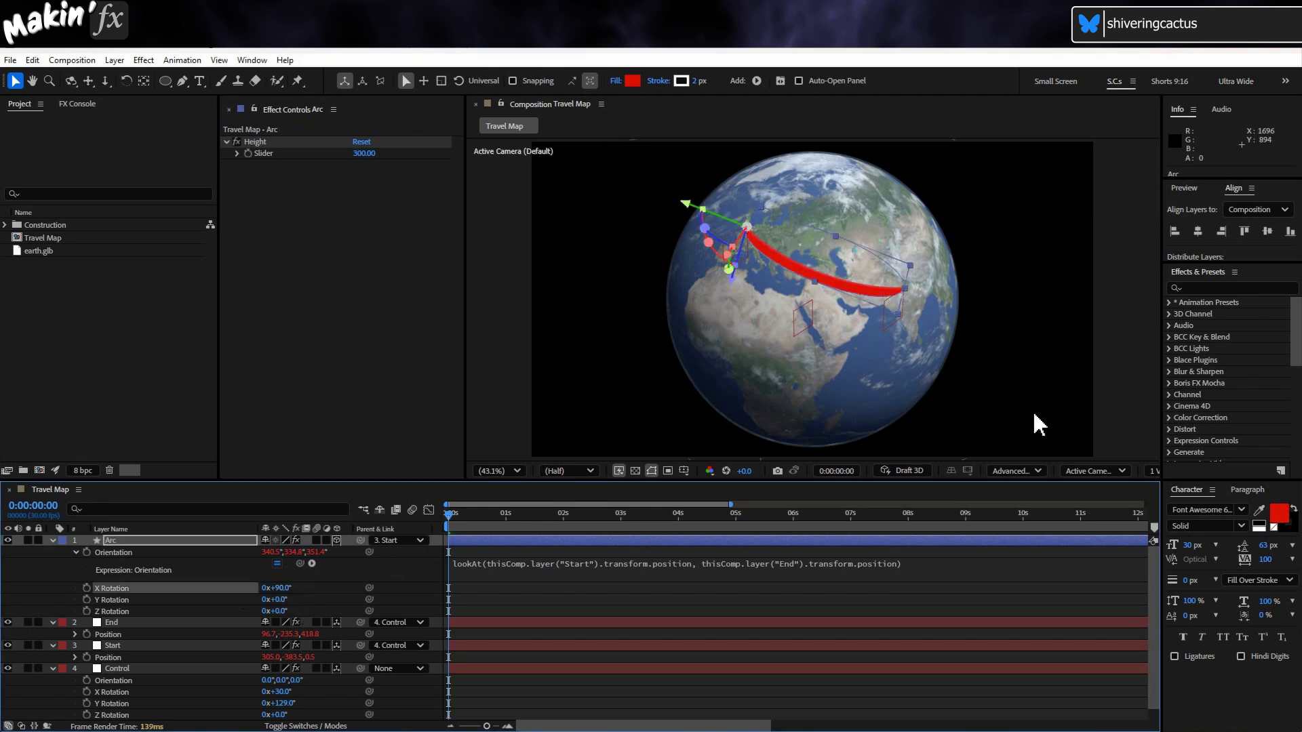
{"action": "scroll", "coordinate": [873, 333], "scroll_direction": "up", "scroll_amount": 3}
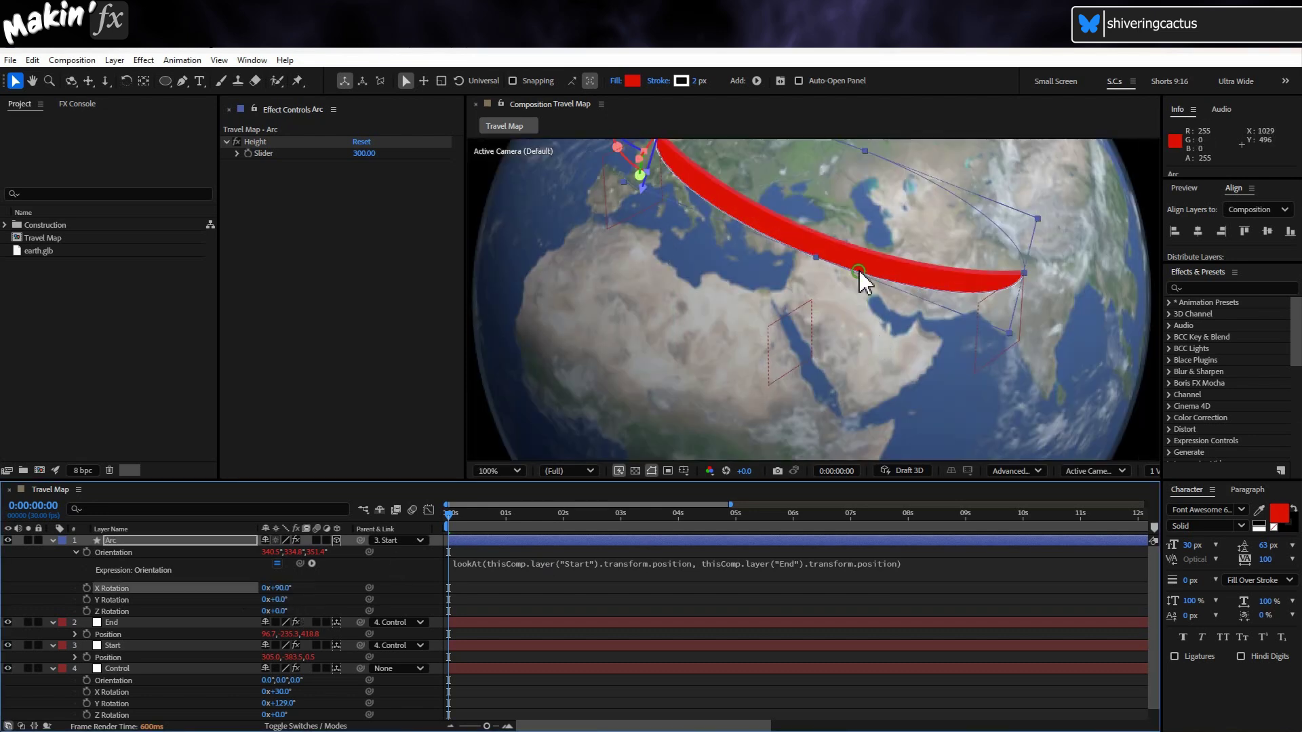
{"action": "left_click", "coordinate": [114, 59]}
{"action": "mouse_move", "coordinate": [122, 76]}
{"action": "left_click", "coordinate": [386, 124]}
{"action": "left_click", "coordinate": [819, 531]}
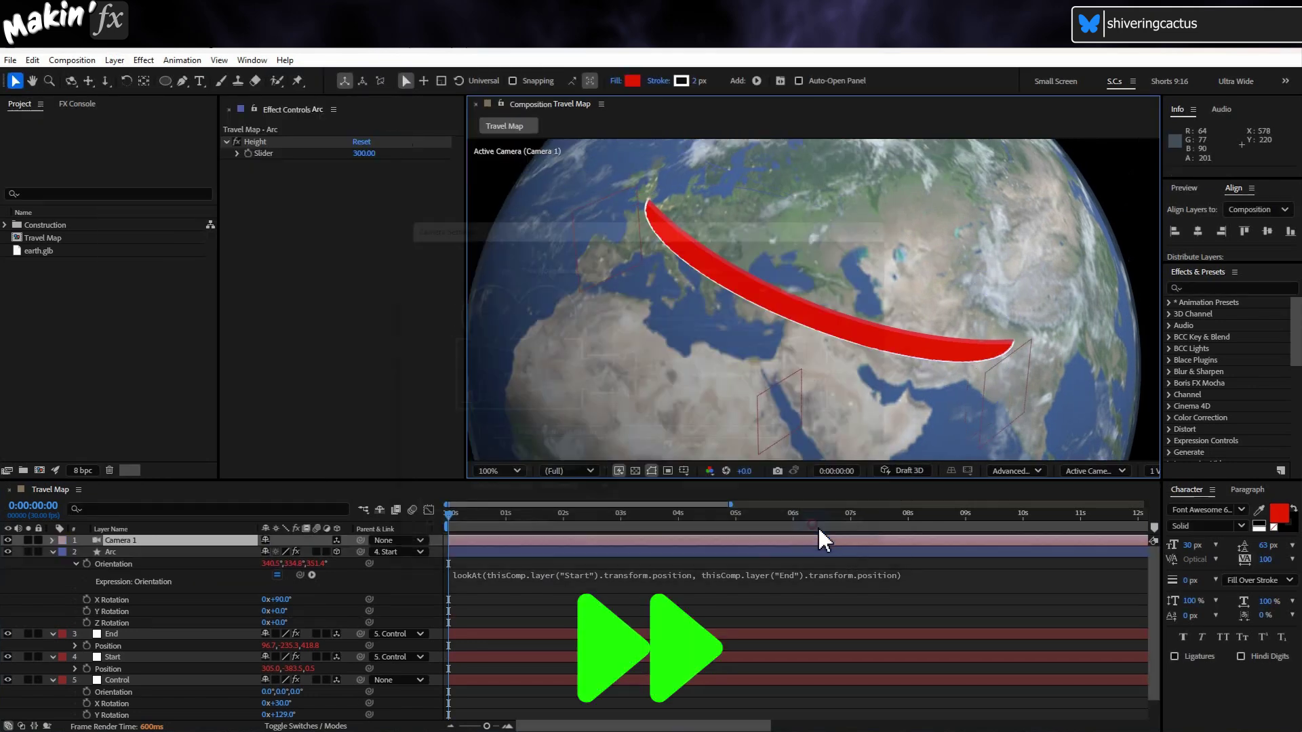
{"action": "key", "text": "c"}
{"action": "scroll", "coordinate": [813, 305], "scroll_direction": "down", "scroll_amount": 2}
{"action": "left_click_drag", "start_coordinate": [834, 339], "coordinate": [755, 390]}
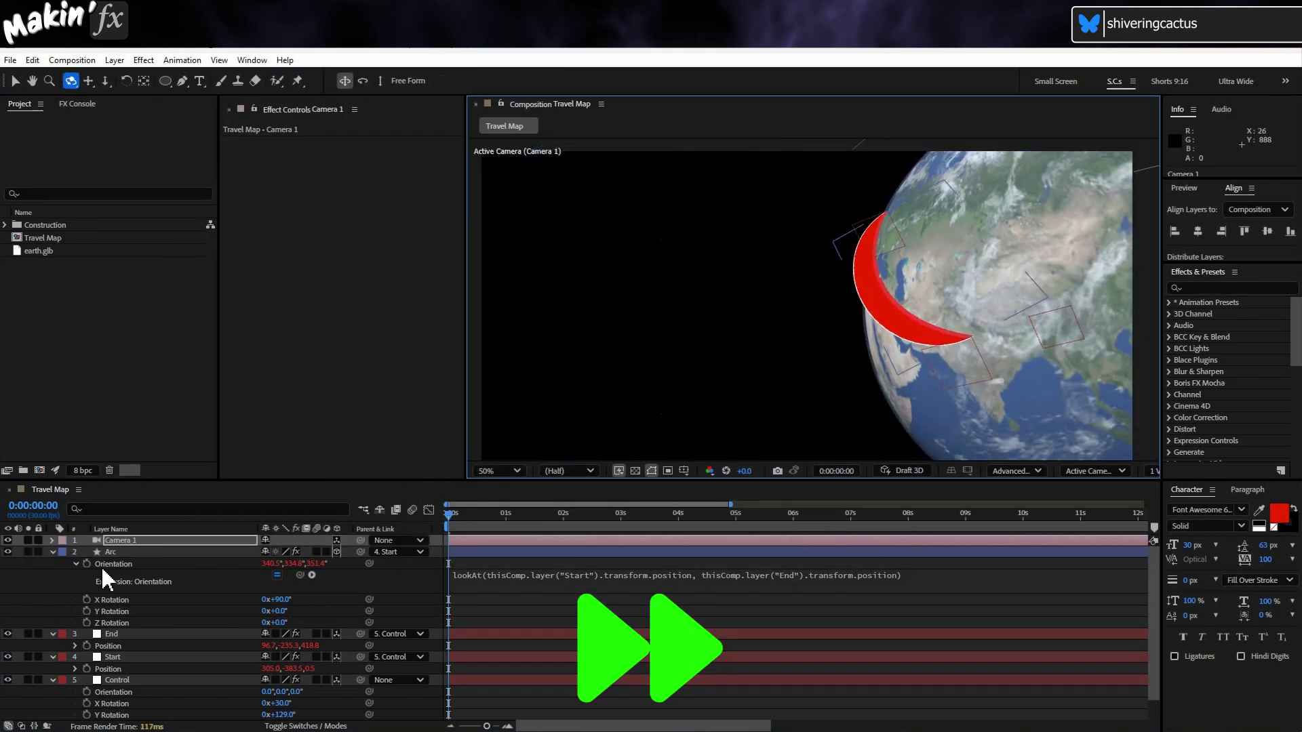
Step: Move End to latitude 9.7°, longitude 78°, and expand Arc's Ellipse 1 to its Fill
{"action": "left_click", "coordinate": [112, 634]}
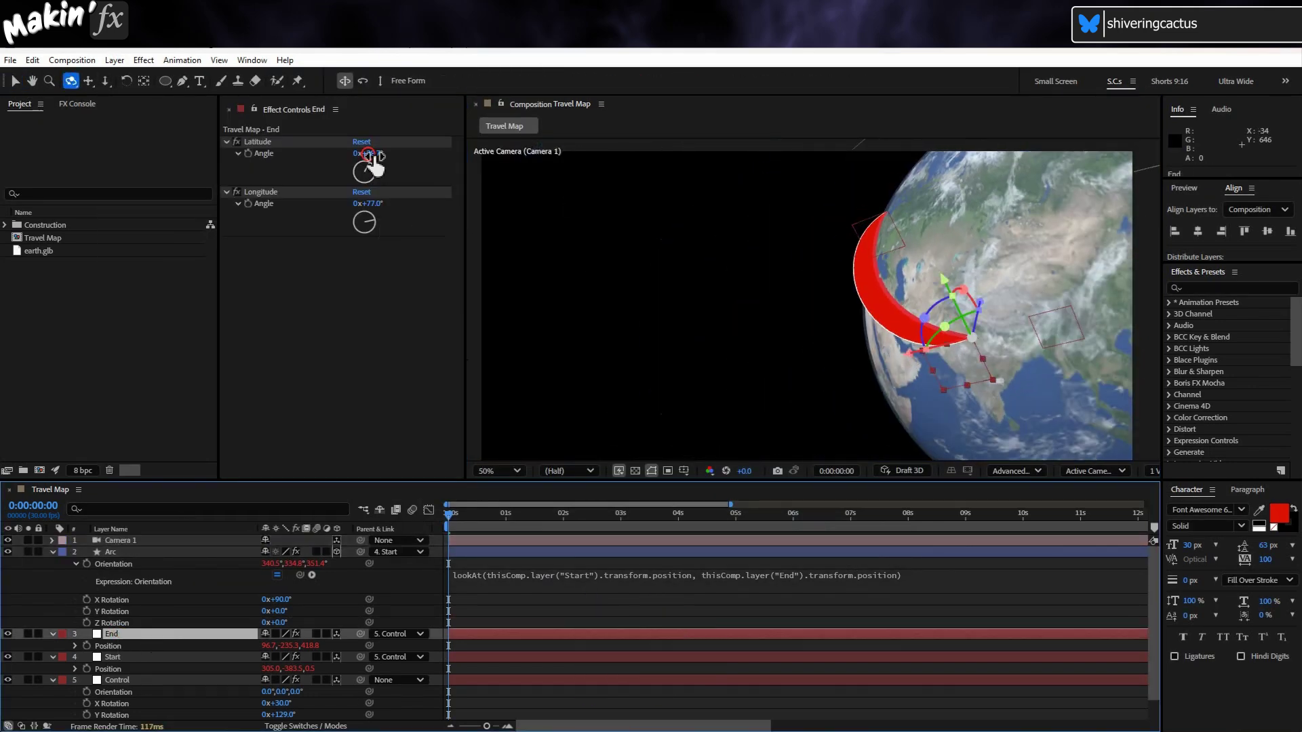
{"action": "mouse_move", "coordinate": [371, 160]}
{"action": "left_mouse_down"}
{"action": "mouse_move", "coordinate": [387, 156]}
{"action": "mouse_move", "coordinate": [356, 154]}
{"action": "left_mouse_up"}
{"action": "left_click_drag", "start_coordinate": [365, 204], "coordinate": [367, 203]}
{"action": "left_click", "coordinate": [52, 552]}
{"action": "left_click", "coordinate": [53, 552]}
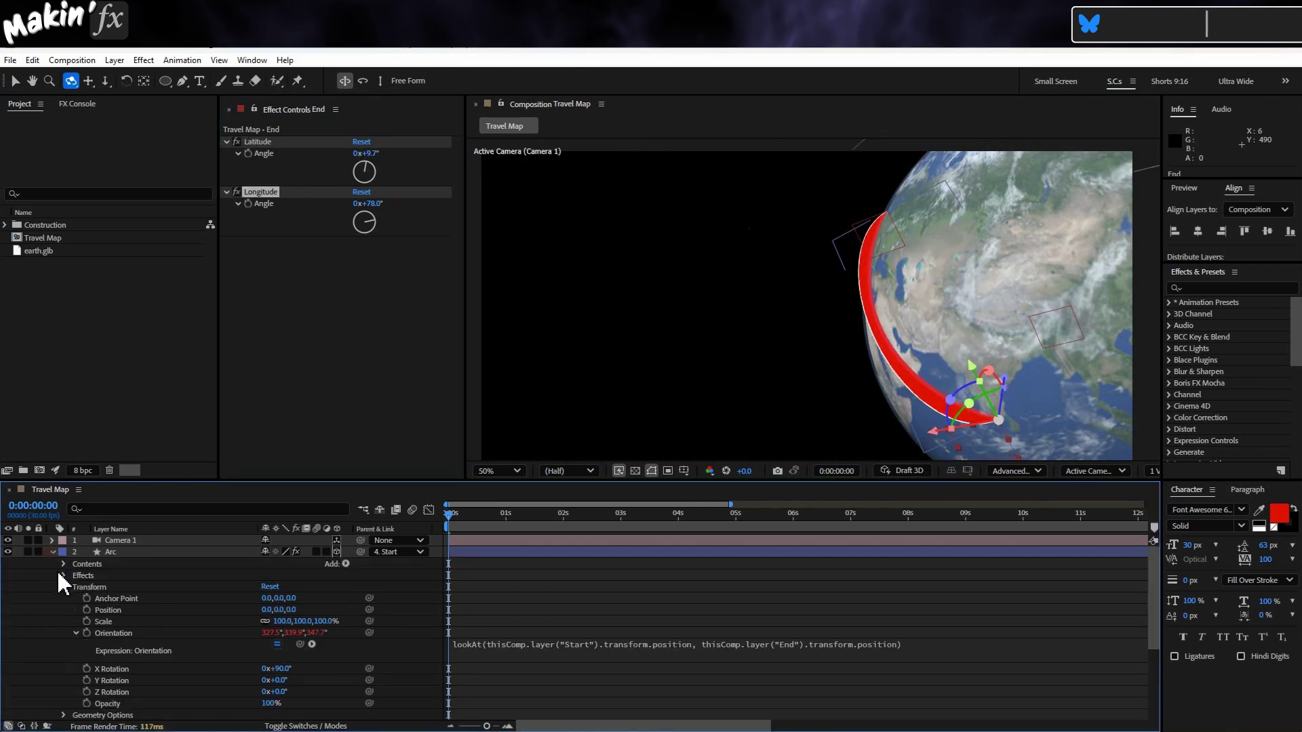
{"action": "left_click", "coordinate": [65, 586]}
{"action": "left_click", "coordinate": [63, 562]}
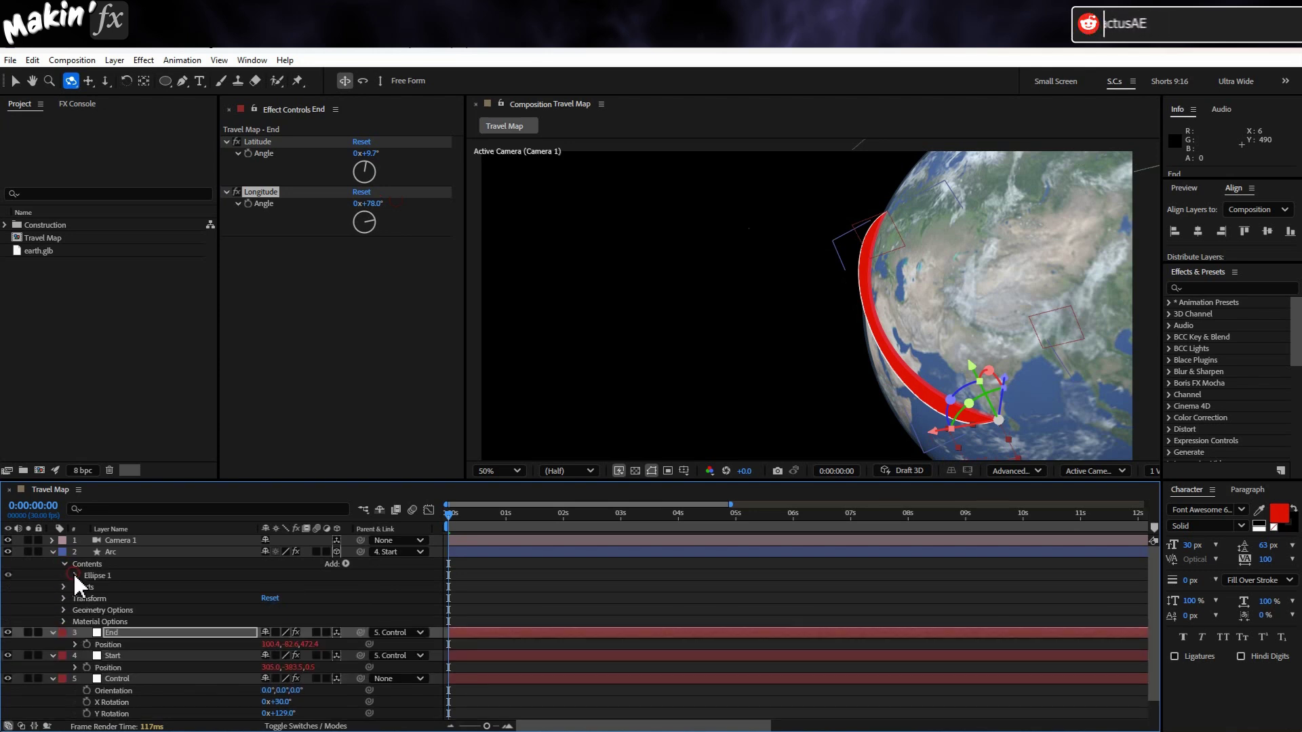
{"action": "left_click", "coordinate": [74, 576]}
{"action": "left_click", "coordinate": [103, 610]}
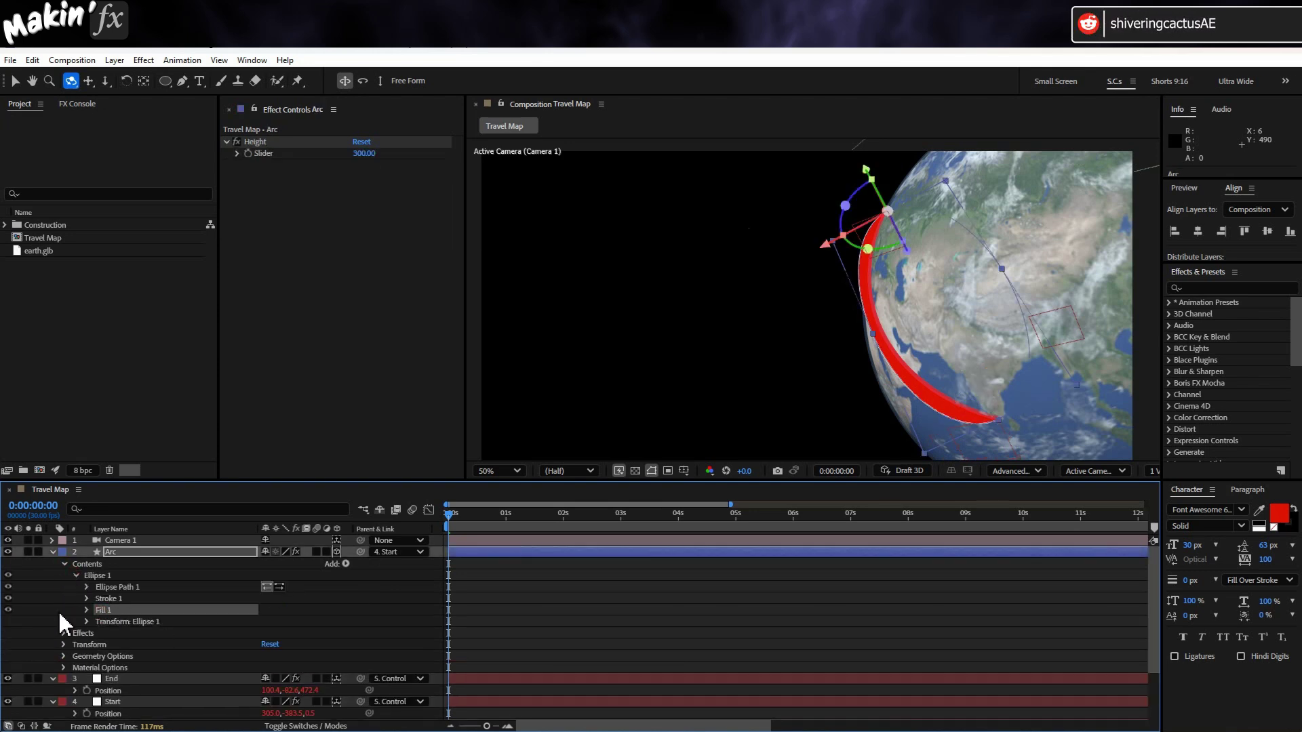
Step: Hide the red fill and make the stroke 10 wide with round caps and joins
{"action": "left_click", "coordinate": [8, 610]}
{"action": "key", "text": "v"}
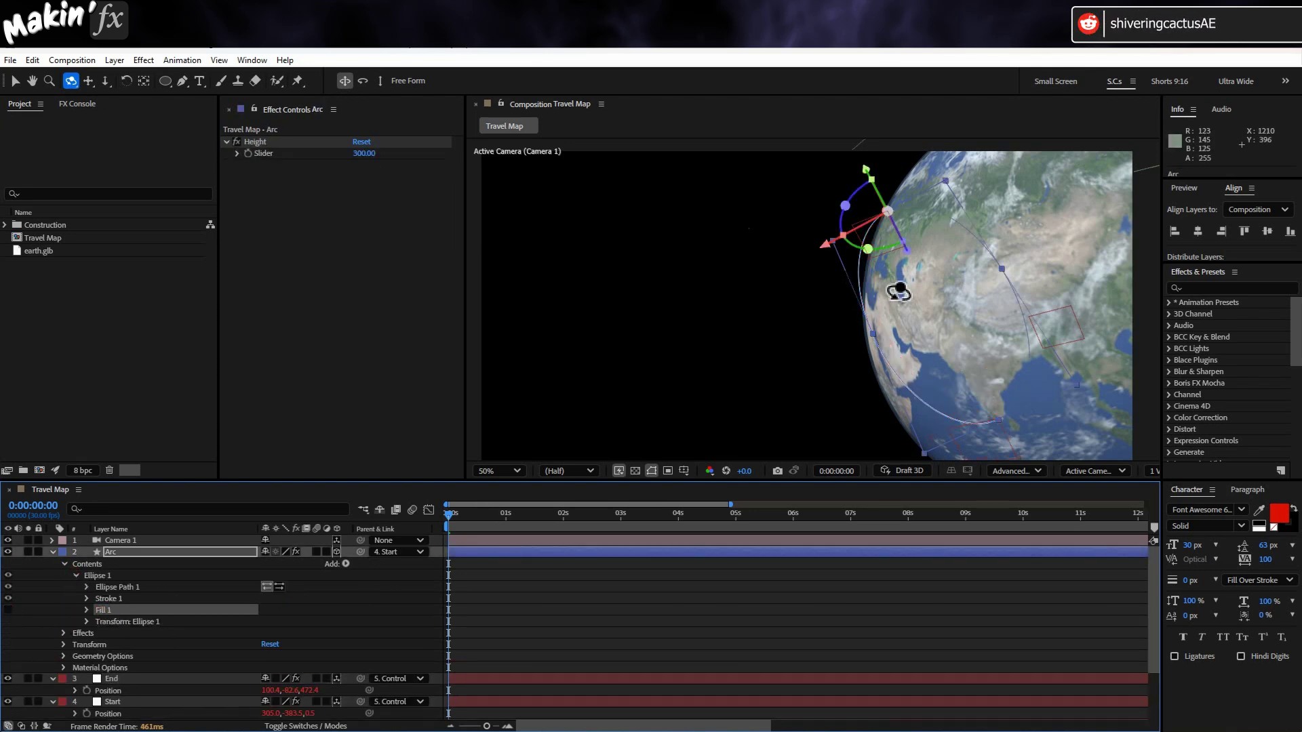
{"action": "scroll", "coordinate": [902, 282], "scroll_direction": "up", "scroll_amount": 2}
{"action": "left_click", "coordinate": [85, 598]}
{"action": "scroll", "coordinate": [74, 596], "scroll_direction": "down", "scroll_amount": 2}
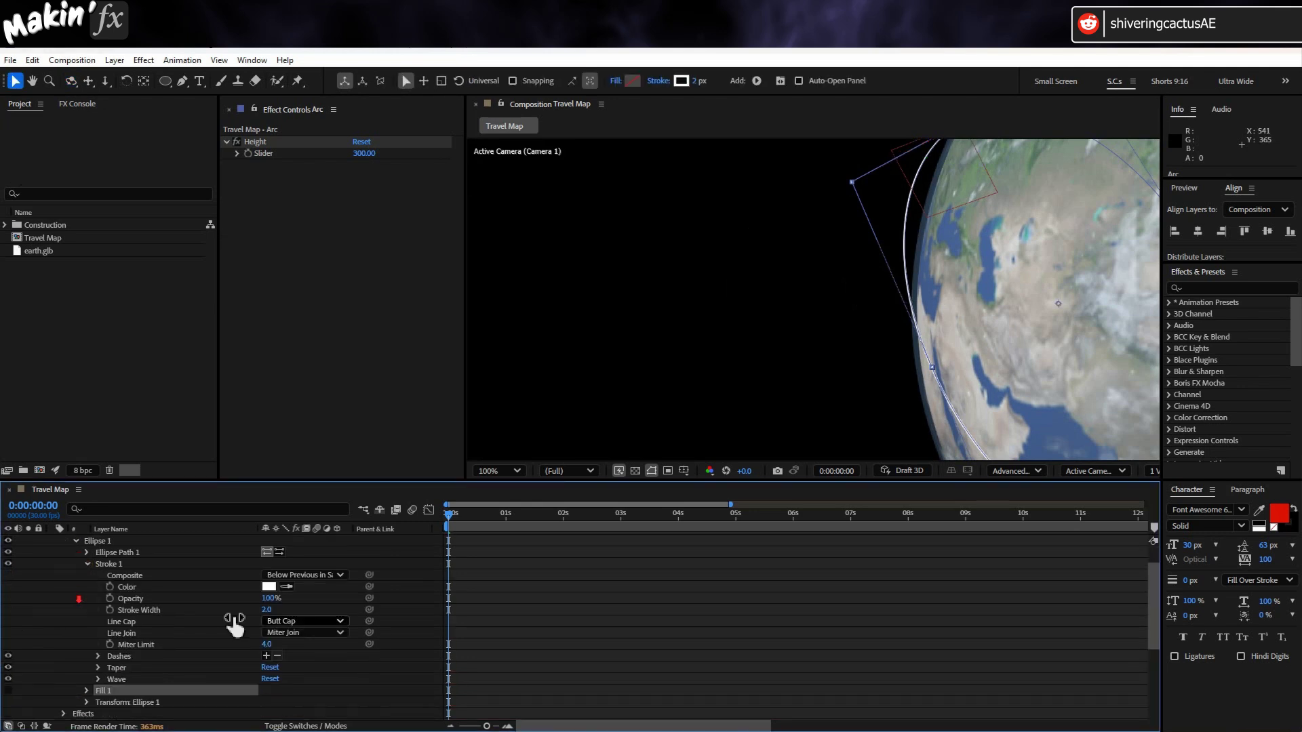
{"action": "left_click_drag", "start_coordinate": [271, 611], "coordinate": [299, 612]}
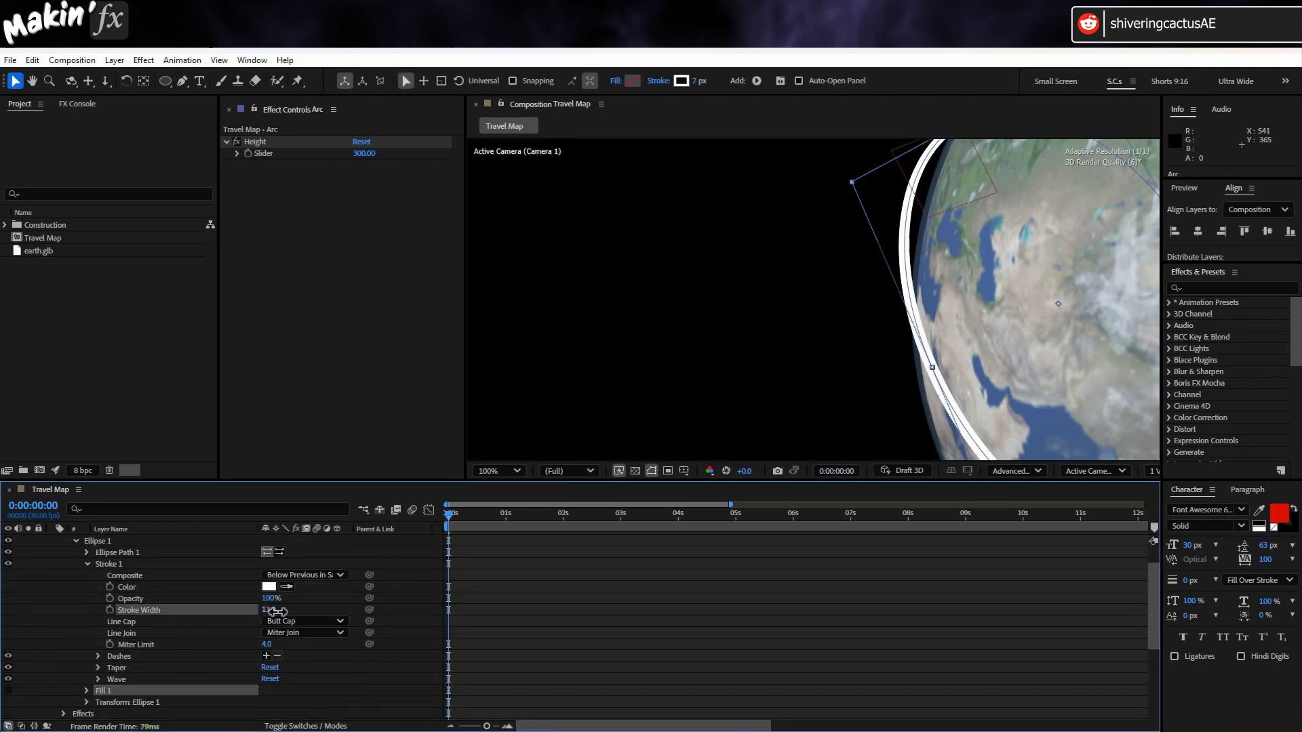
{"action": "key", "text": "comma"}
{"action": "left_click", "coordinate": [305, 621]}
{"action": "left_click", "coordinate": [318, 650]}
{"action": "left_click", "coordinate": [305, 633]}
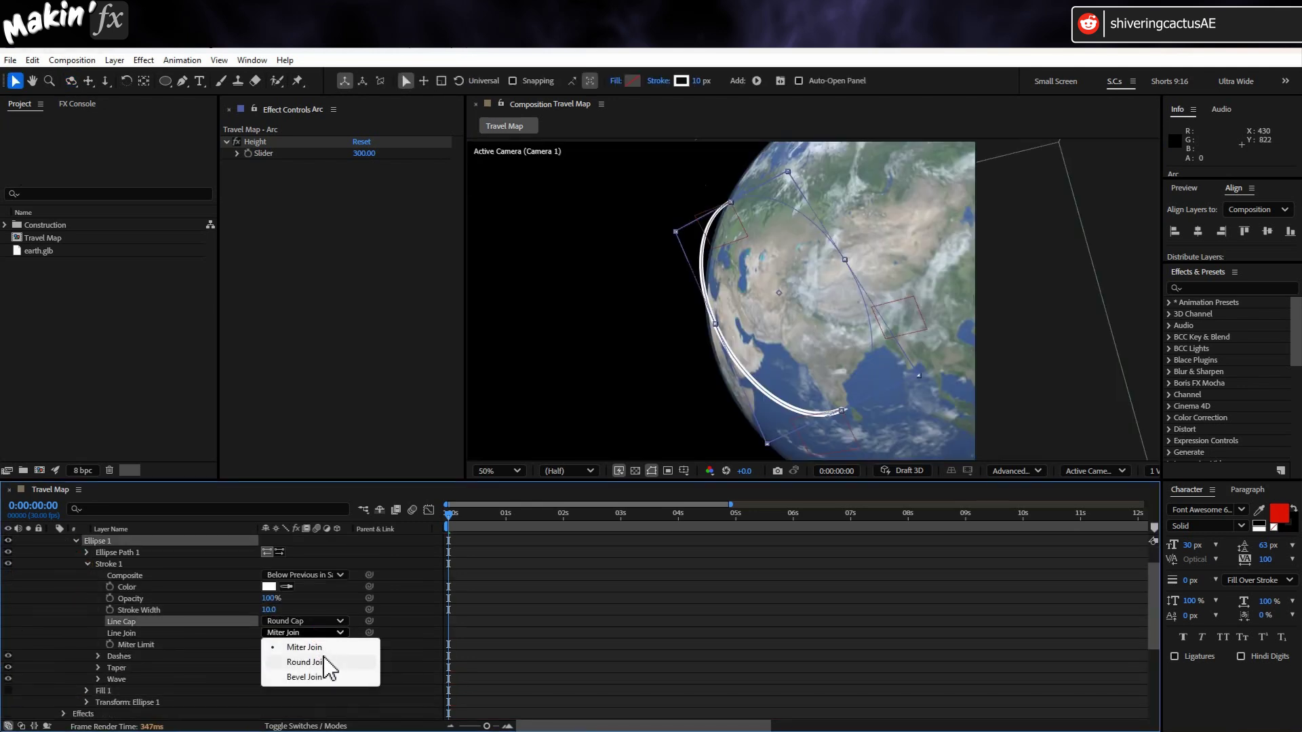
{"action": "left_click", "coordinate": [322, 660]}
{"action": "scroll", "coordinate": [299, 634], "scroll_direction": "up", "scroll_amount": 2}
Step: Add Trim Paths to the ellipse with End at 57%
{"action": "left_click", "coordinate": [345, 563]}
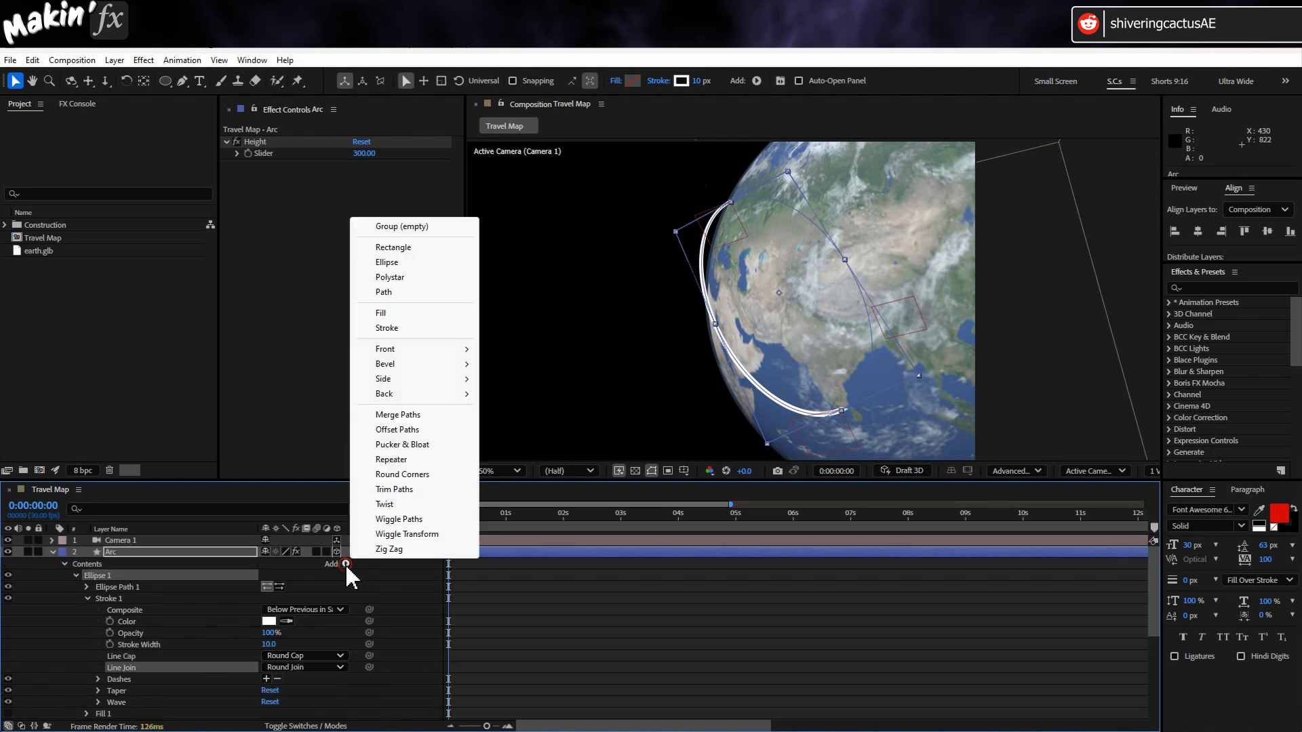
{"action": "left_click", "coordinate": [396, 489]}
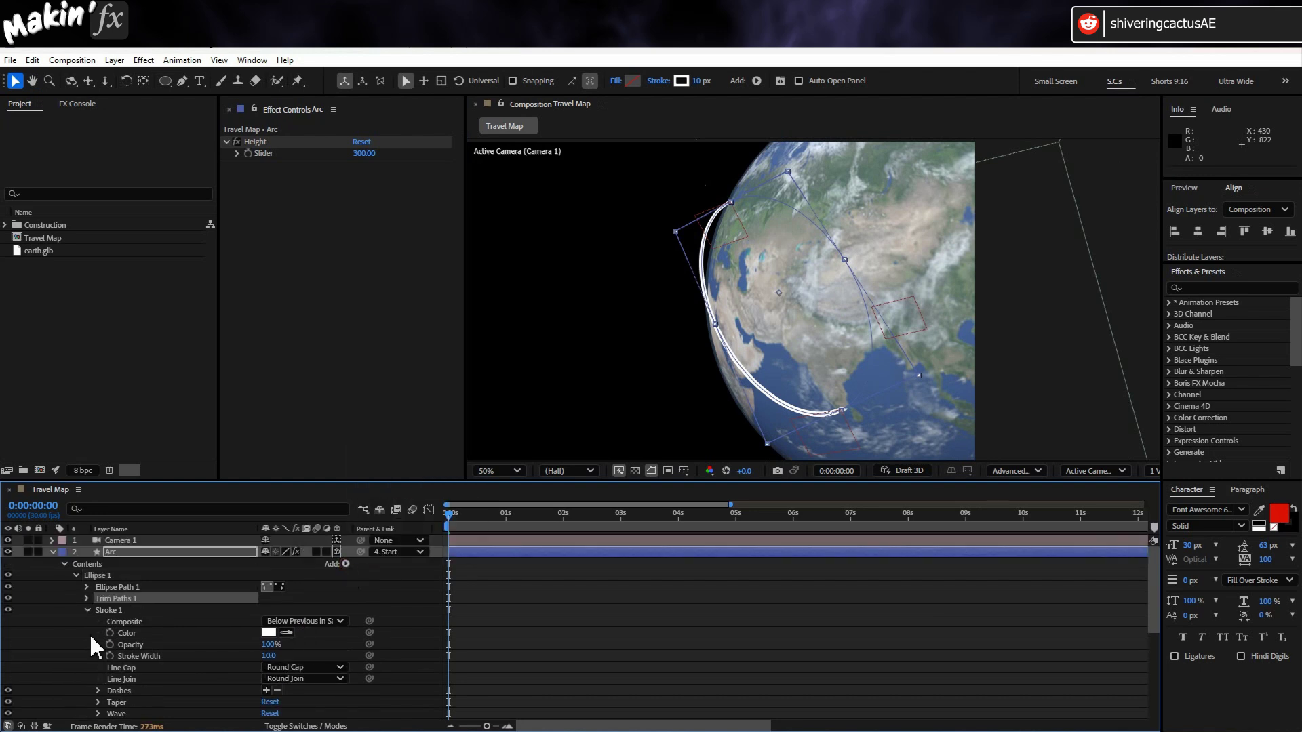
{"action": "left_click", "coordinate": [86, 598]}
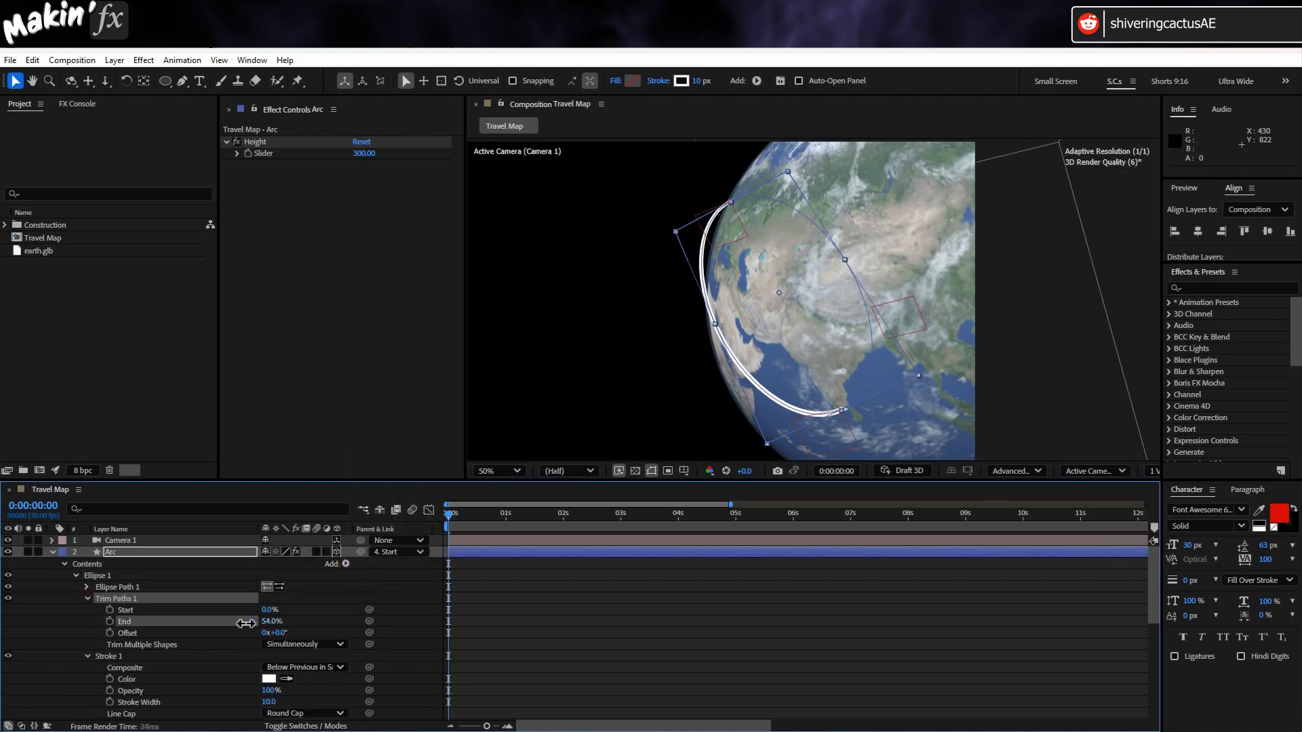
{"action": "mouse_move", "coordinate": [245, 623]}
{"action": "left_mouse_down"}
{"action": "mouse_move", "coordinate": [207, 623]}
{"action": "mouse_move", "coordinate": [239, 620]}
{"action": "left_mouse_up"}
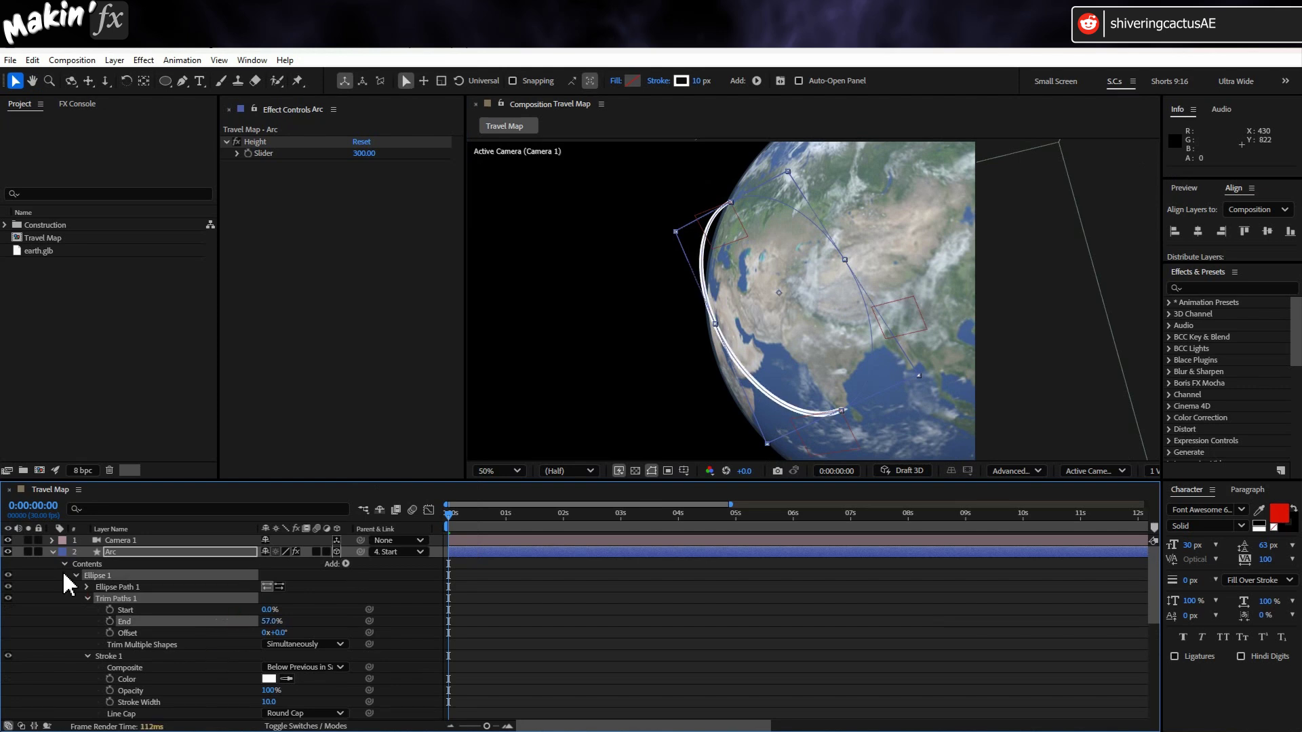
{"action": "left_click", "coordinate": [136, 552]}
{"action": "left_click", "coordinate": [71, 80]}
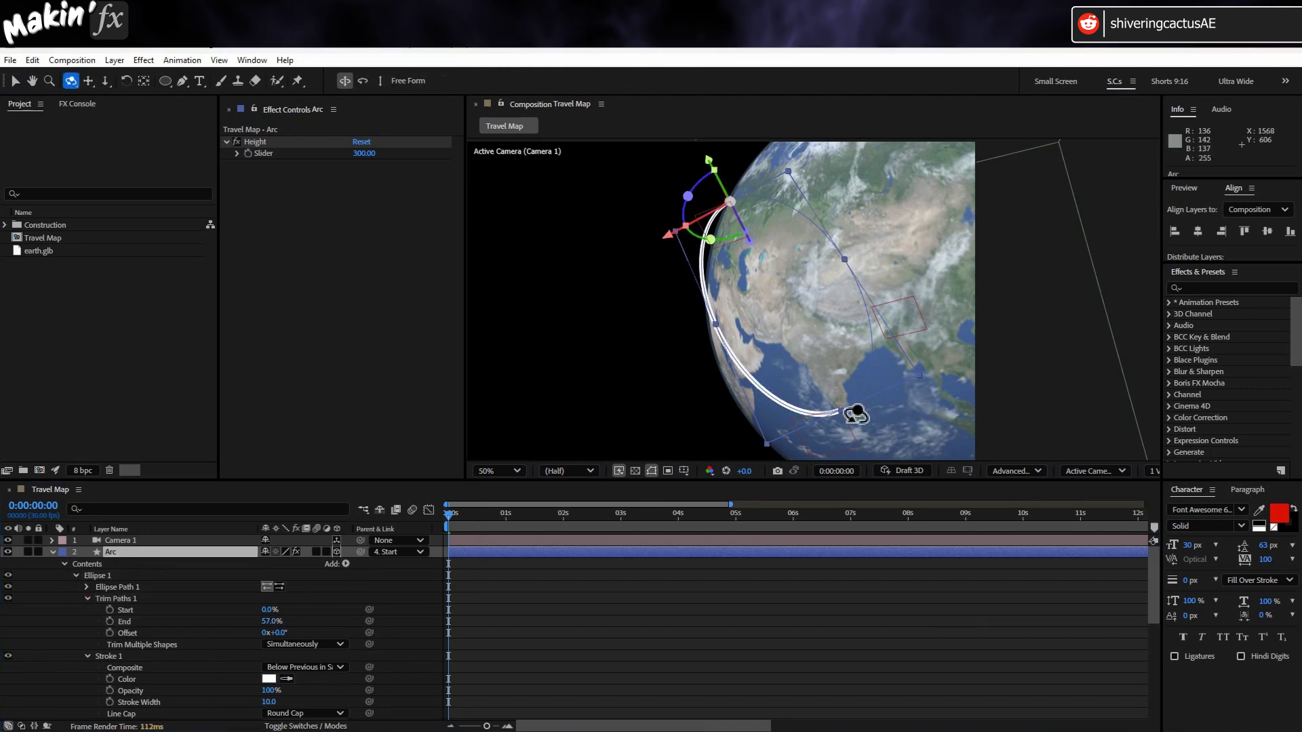
Step: Set Arc's Geometry Options to Bevel Depth 5 with a Convex bevel style
{"action": "left_click_drag", "start_coordinate": [706, 398], "coordinate": [748, 370]}
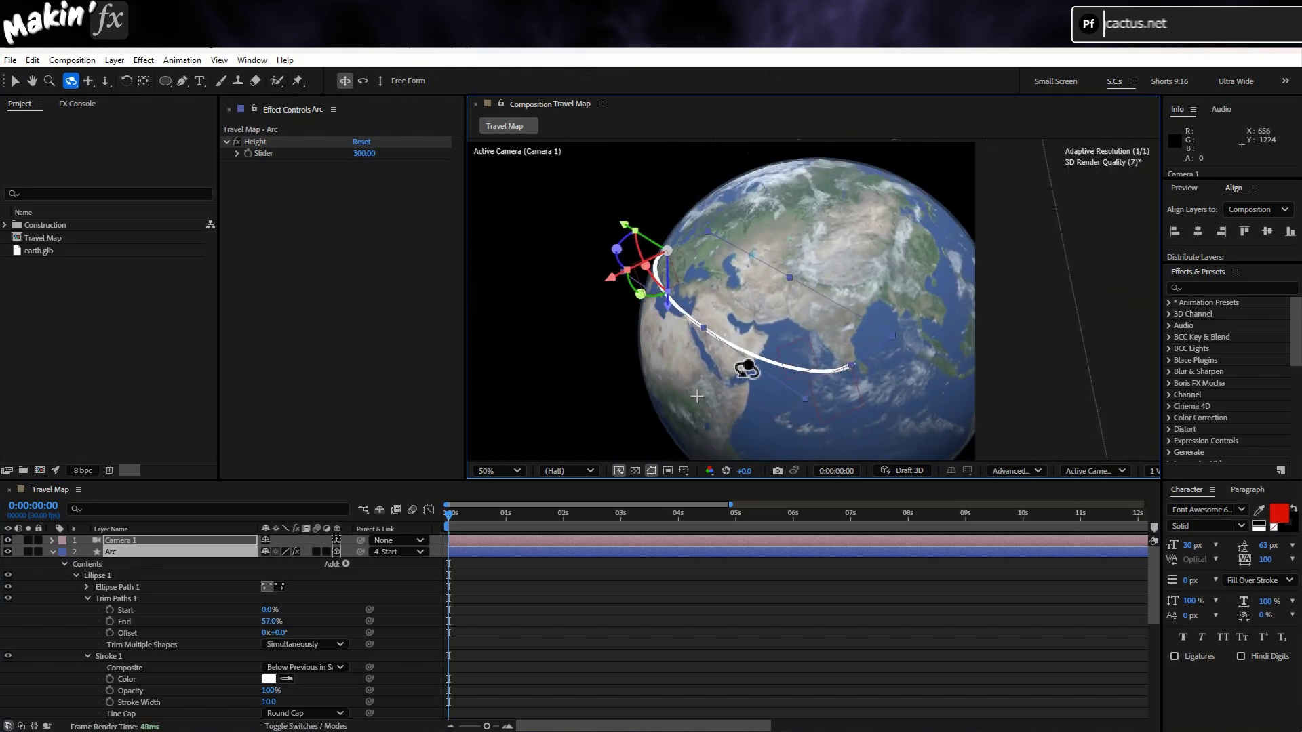
{"action": "scroll", "coordinate": [193, 596], "scroll_direction": "down", "scroll_amount": 3}
{"action": "scroll", "coordinate": [190, 578], "scroll_direction": "down", "scroll_amount": 2}
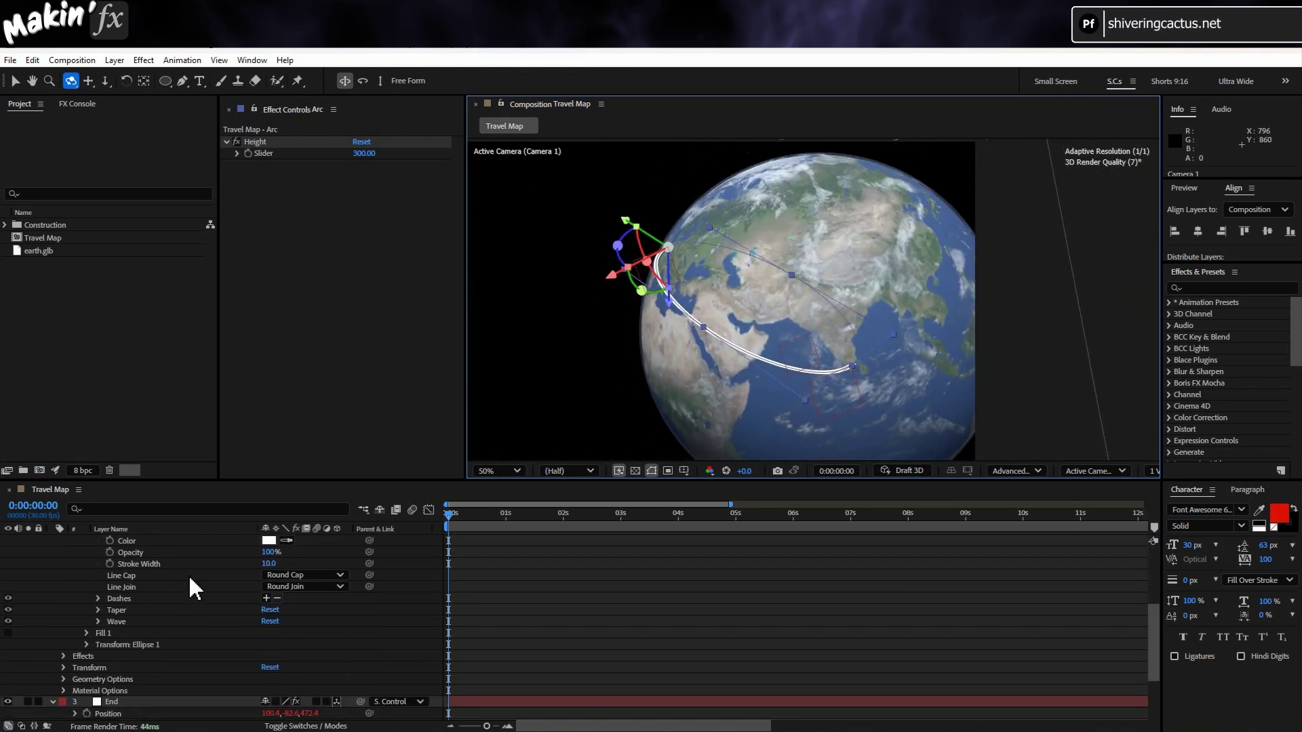
{"action": "scroll", "coordinate": [136, 576], "scroll_direction": "up", "scroll_amount": 4}
{"action": "left_click", "coordinate": [143, 554]}
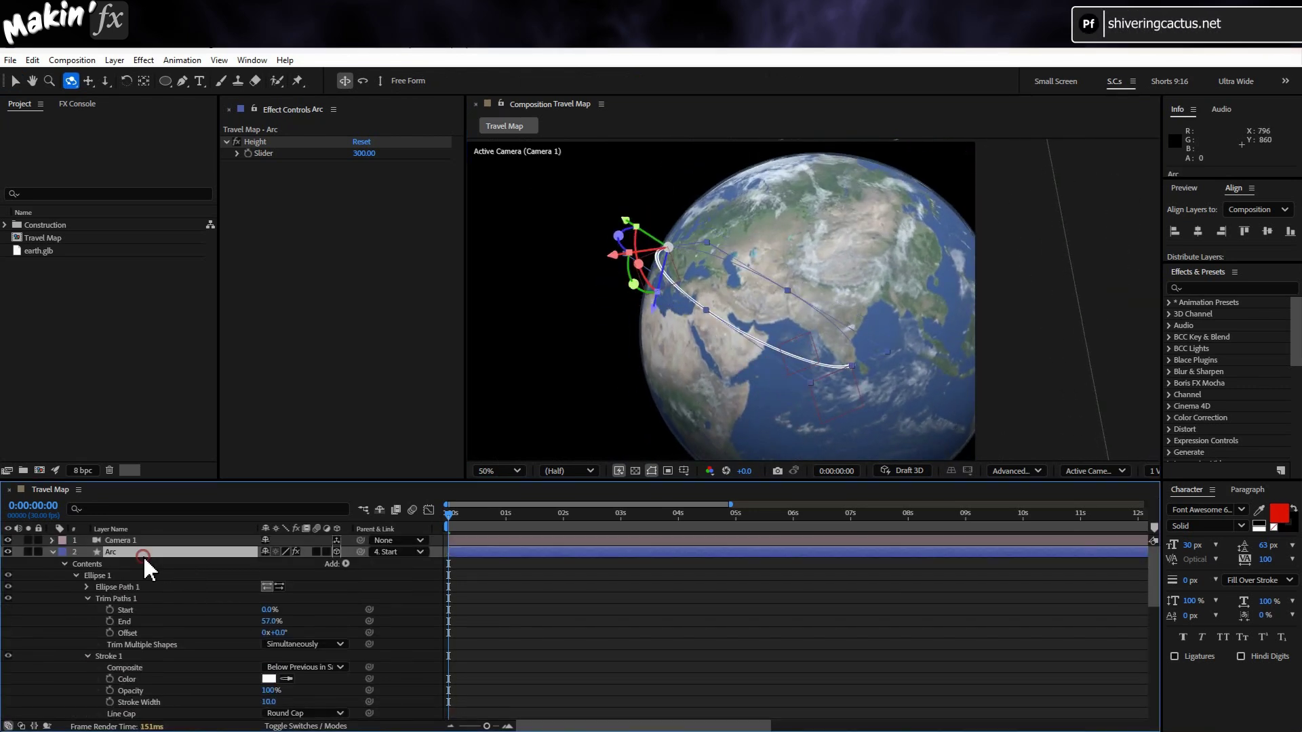
{"action": "left_click", "coordinate": [64, 564]}
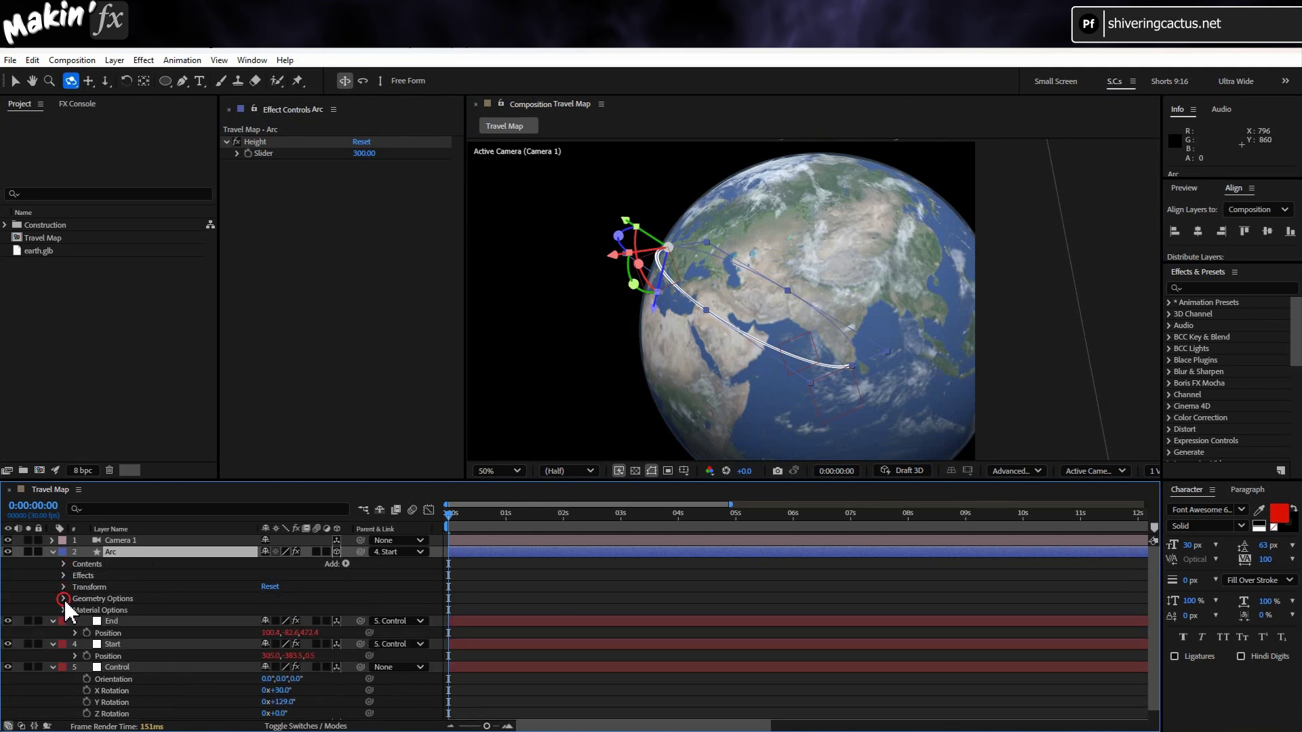
{"action": "left_click", "coordinate": [63, 598]}
{"action": "left_click", "coordinate": [234, 611]}
{"action": "left_click", "coordinate": [270, 621]}
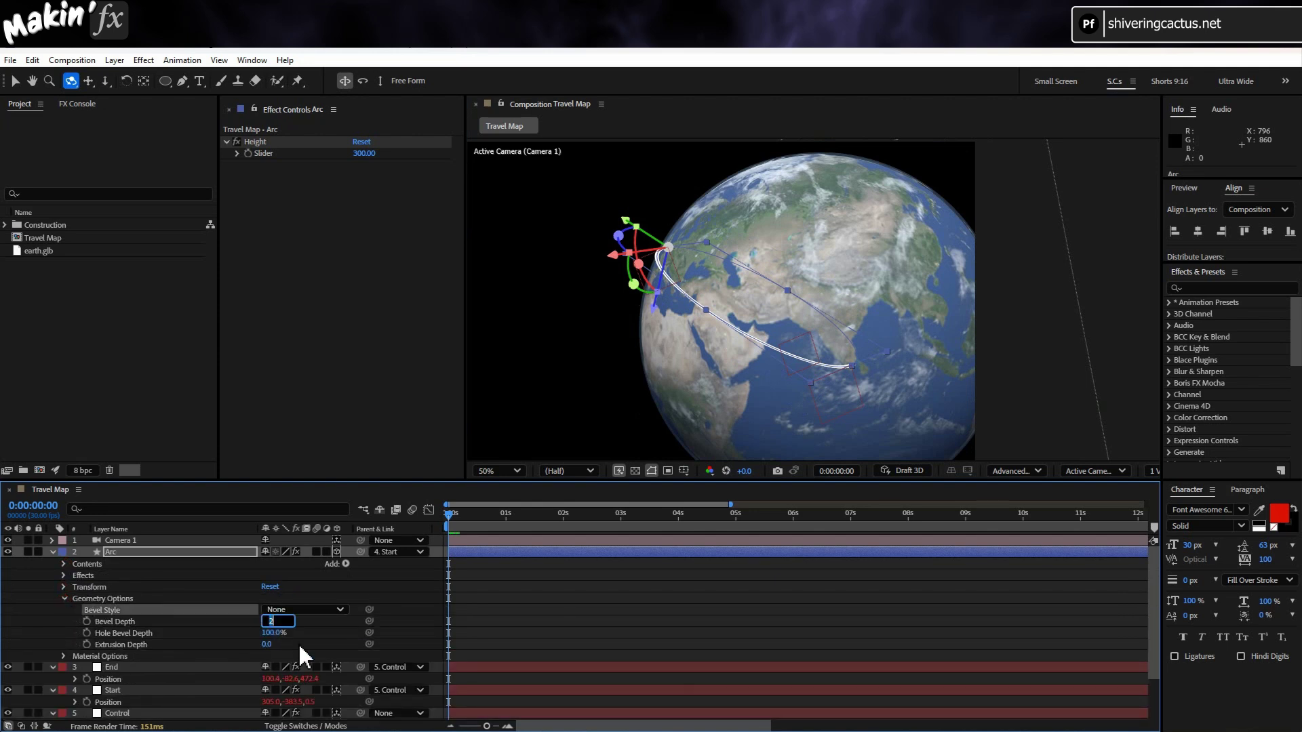
{"action": "left_click", "coordinate": [319, 610]}
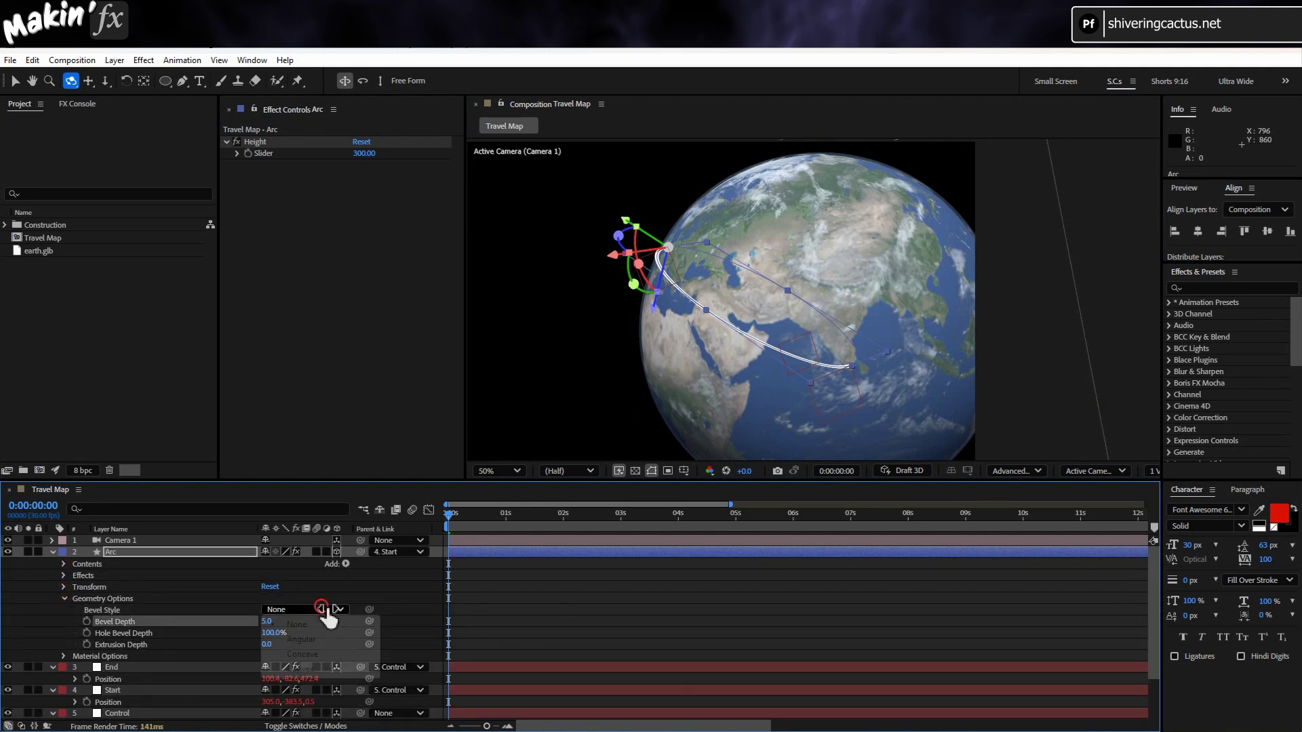
{"action": "left_click", "coordinate": [339, 670]}
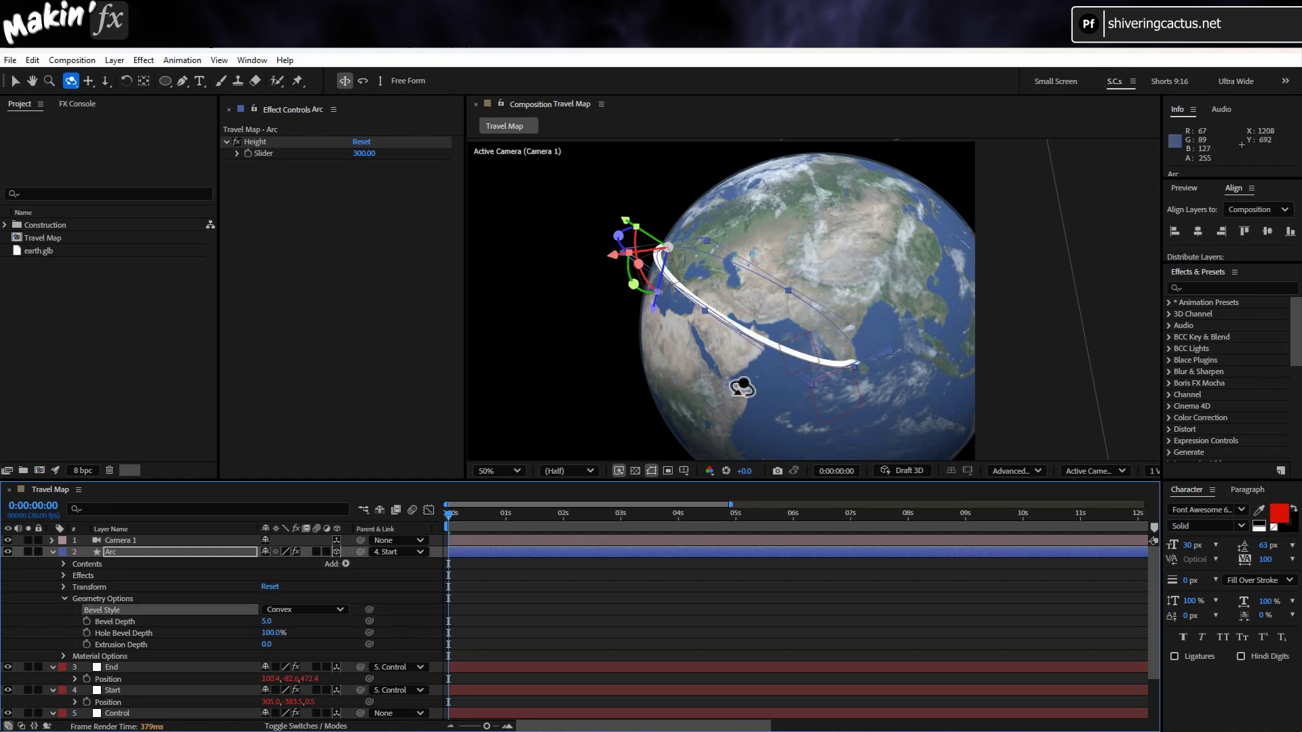
{"action": "scroll", "coordinate": [739, 370], "scroll_direction": "up", "scroll_amount": 2}
{"action": "left_click", "coordinate": [64, 588]}
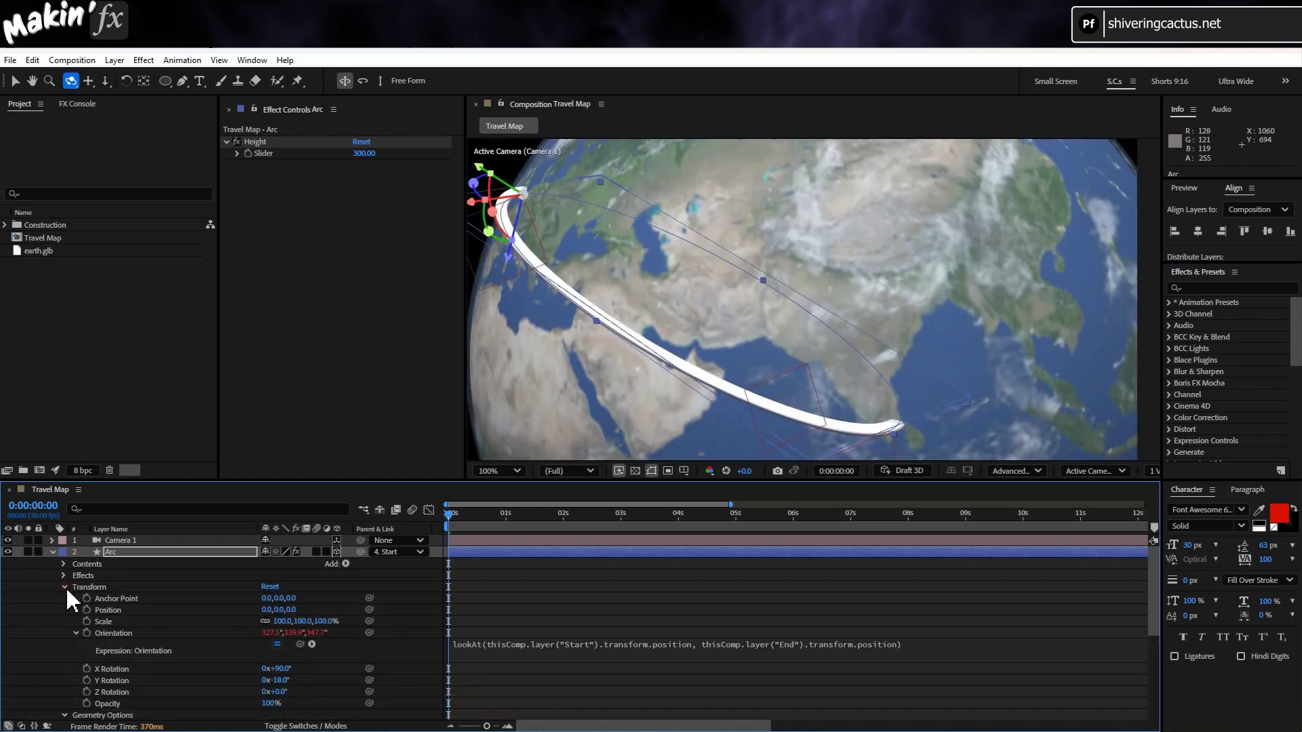
Step: Tilt the arc to Y Rotation 5° and scrub through the multi-arc earth 2 comp
{"action": "mouse_move", "coordinate": [284, 680]}
{"action": "left_mouse_down"}
{"action": "mouse_move", "coordinate": [309, 677]}
{"action": "mouse_move", "coordinate": [249, 683]}
{"action": "mouse_move", "coordinate": [290, 671]}
{"action": "left_mouse_up"}
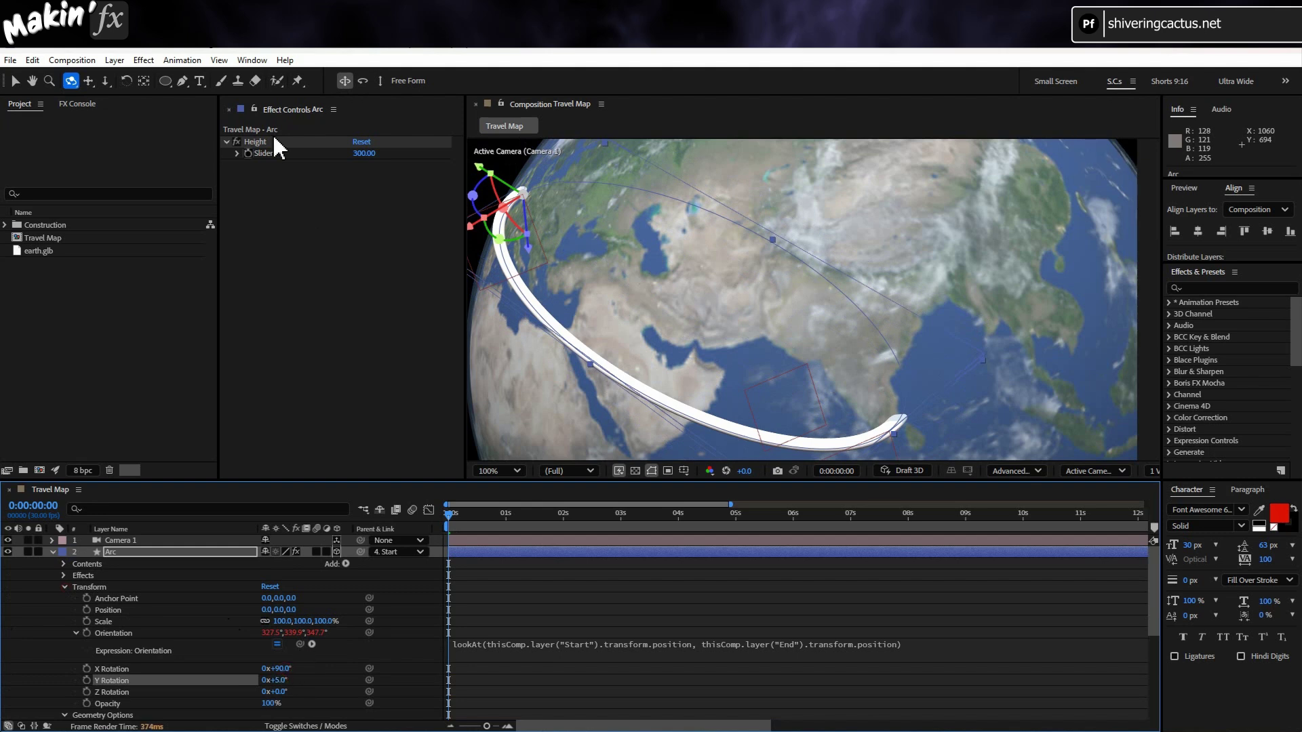
{"action": "left_click", "coordinate": [51, 551]}
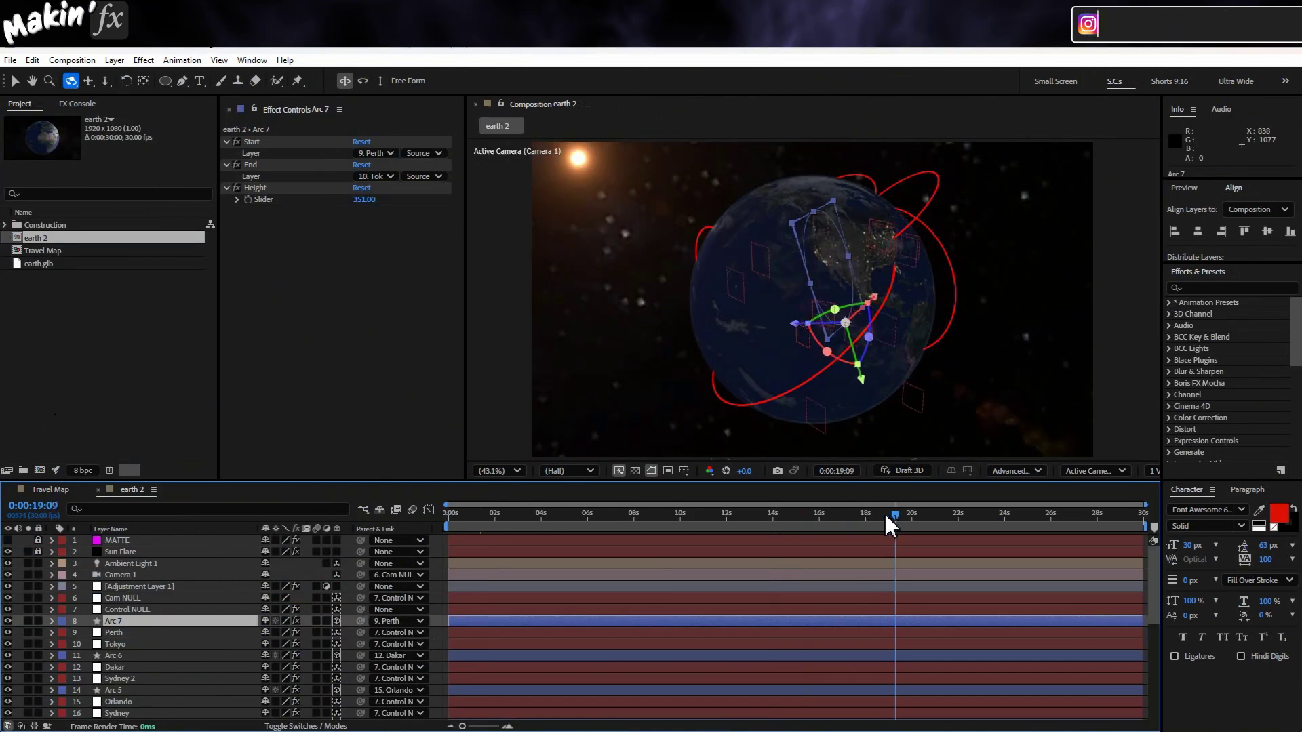
{"action": "left_click_drag", "start_coordinate": [884, 511], "coordinate": [963, 511]}
{"action": "left_click", "coordinate": [345, 390]}
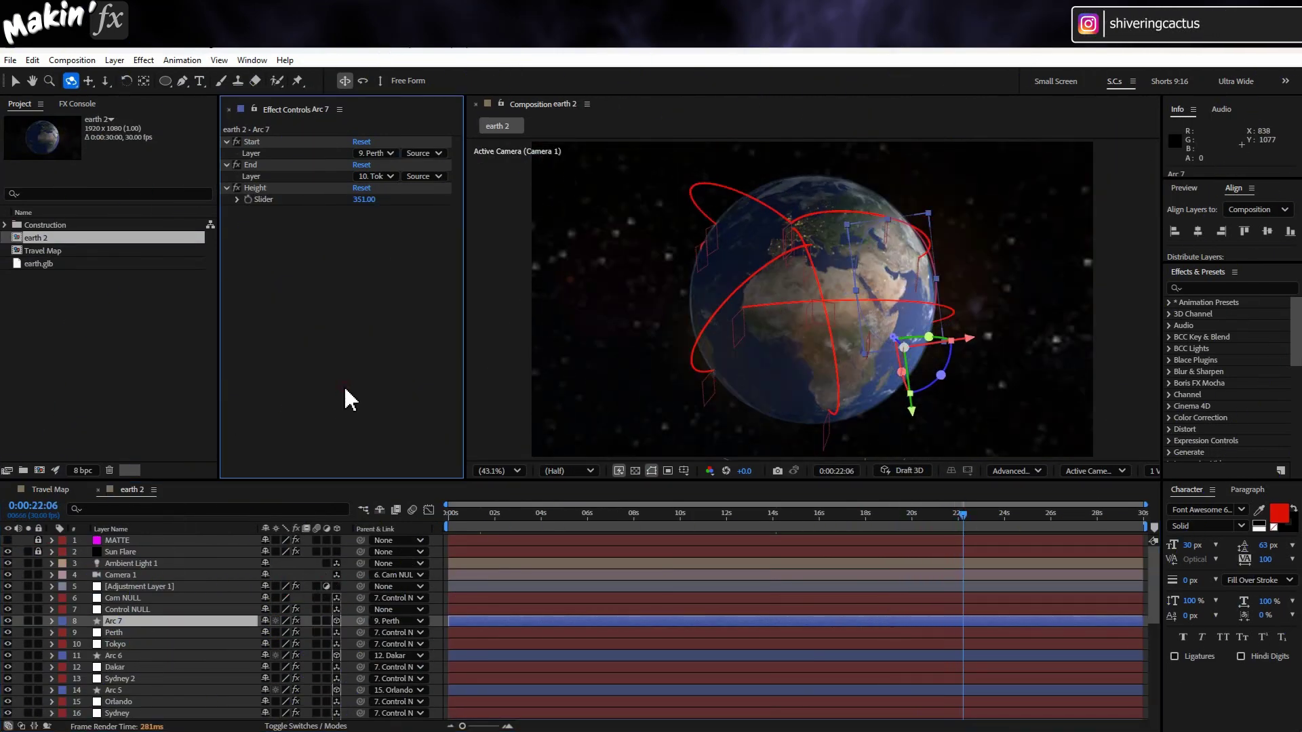